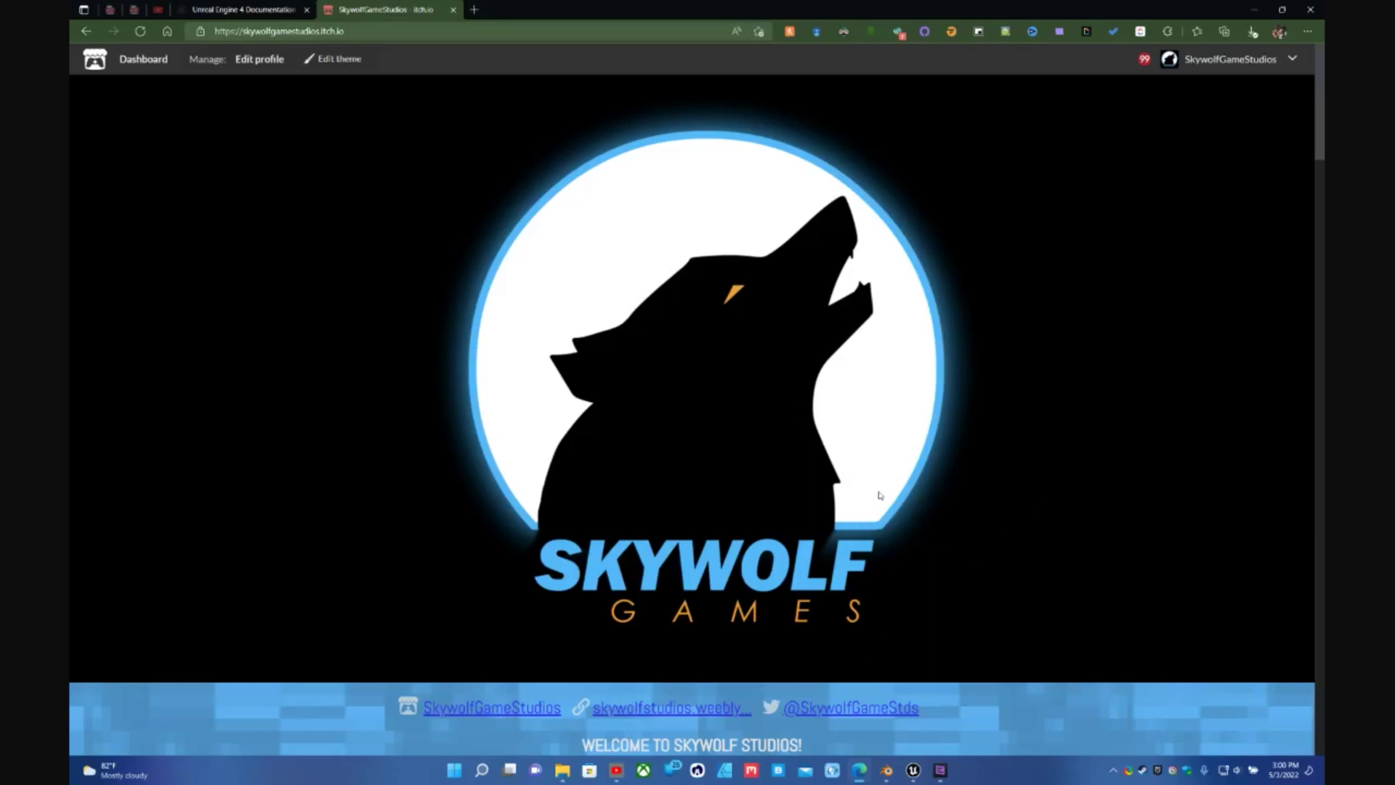
# - Bring Blender forward, orbit the default cube, and return to the front view
pyautogui.click(886, 769)
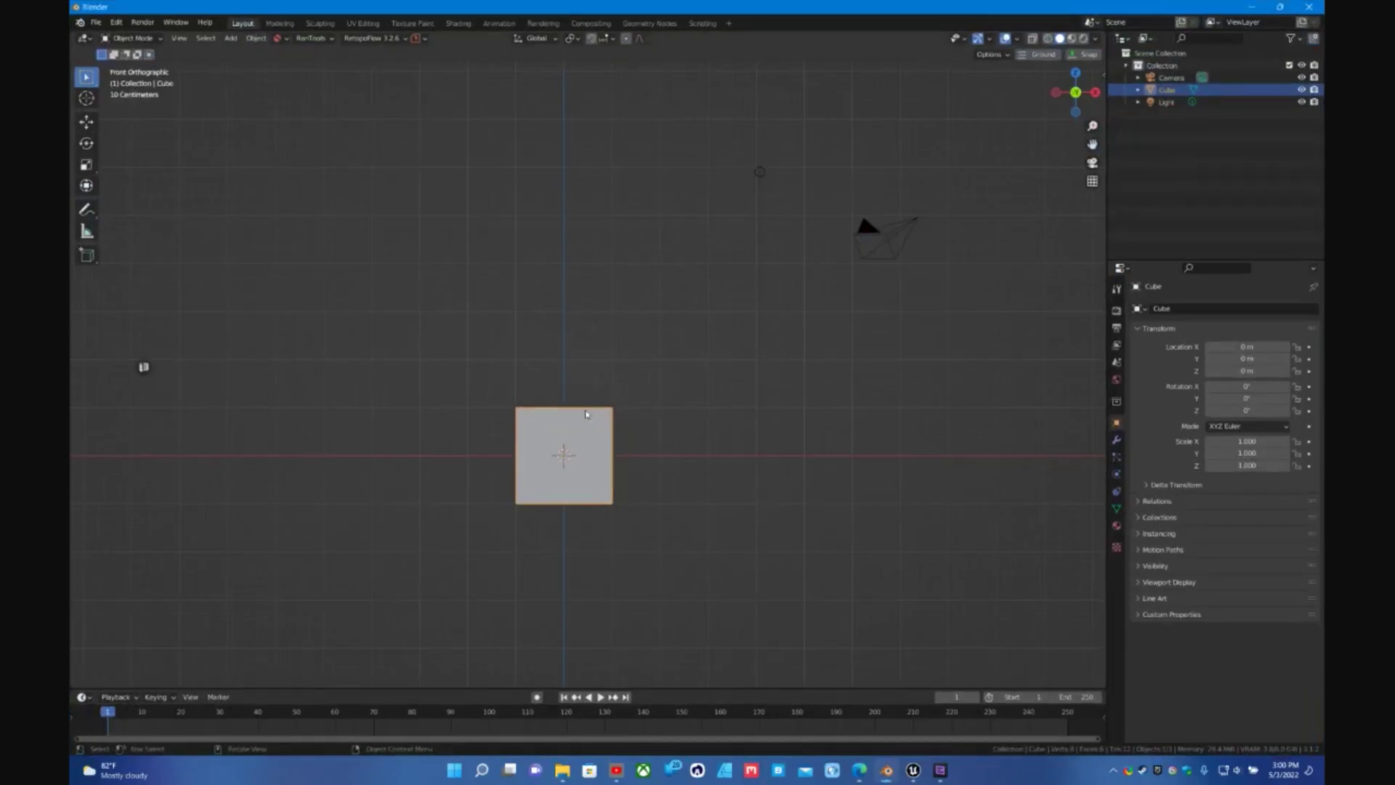
pyautogui.moveTo(586, 414); pyautogui.dragTo(572, 474, button='middle')
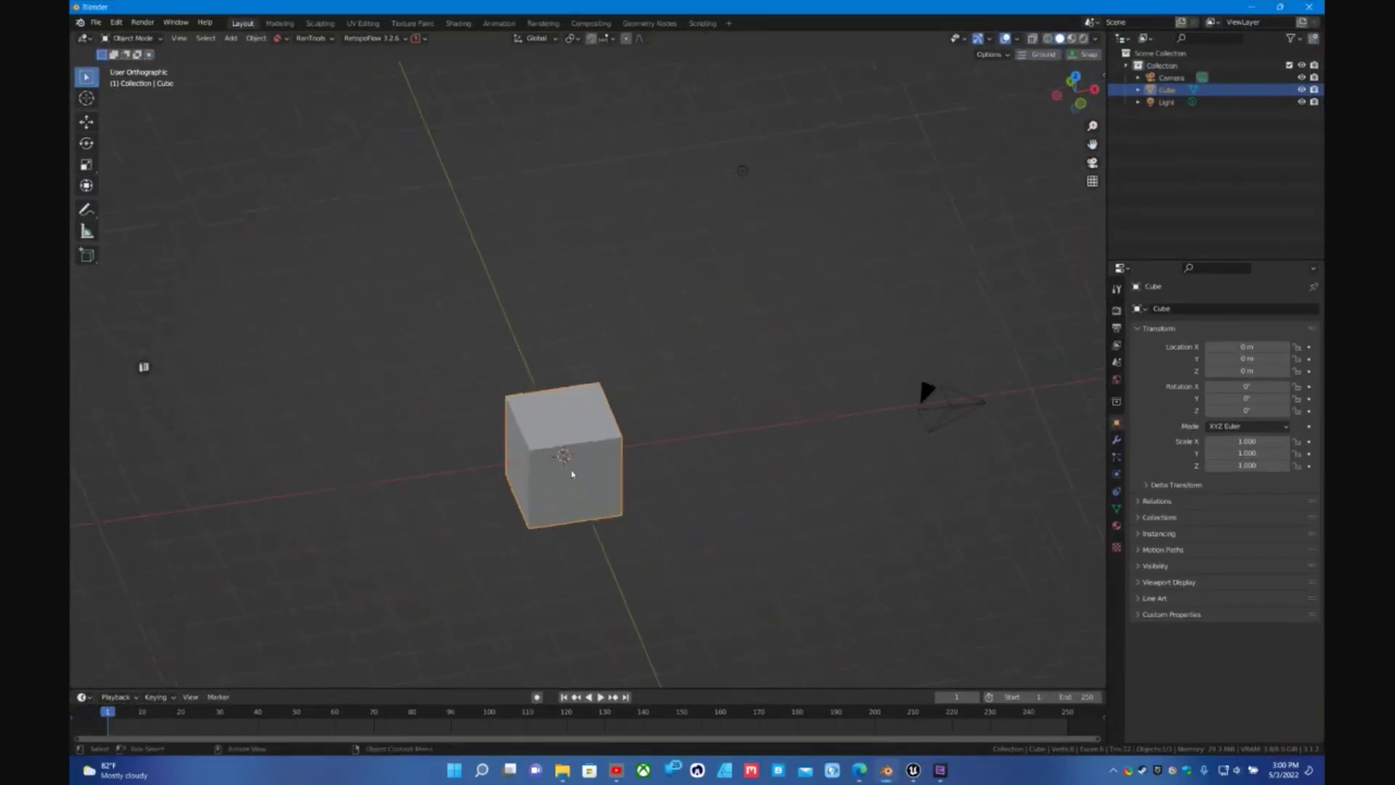
pyautogui.press('KP_1')
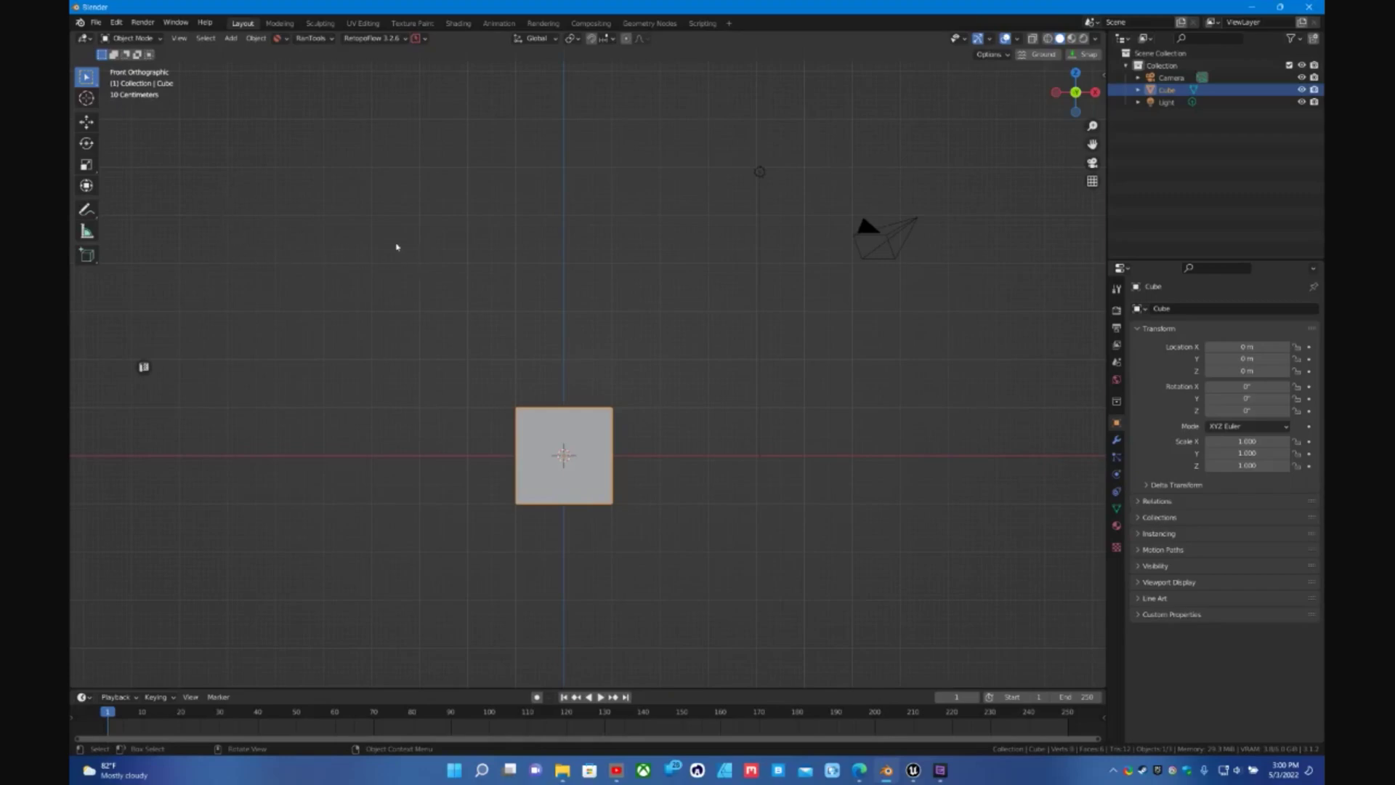
# - Open SM_CuubyC130_Airplane_007.blend from recent files and select the airplane body
pyautogui.click(95, 23)
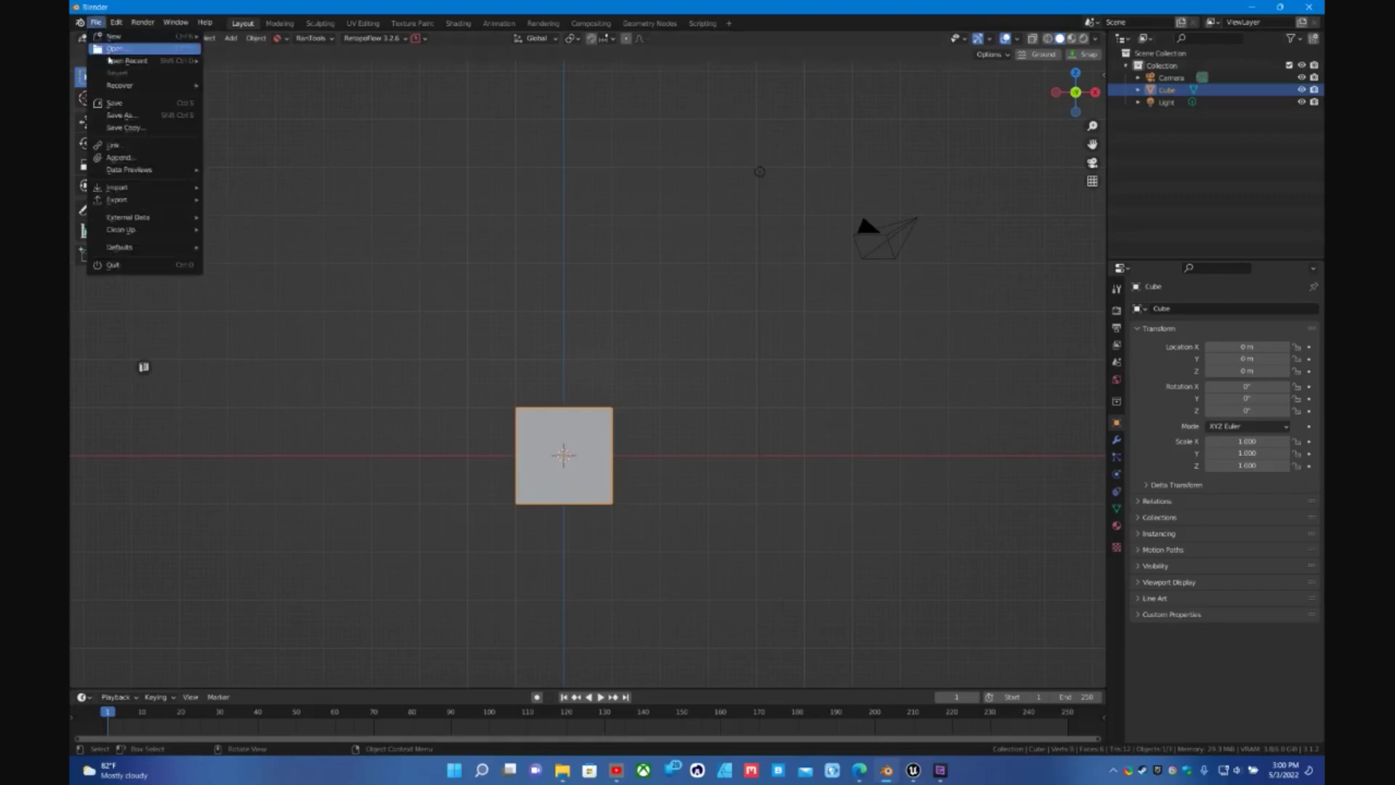
pyautogui.moveTo(135, 62)
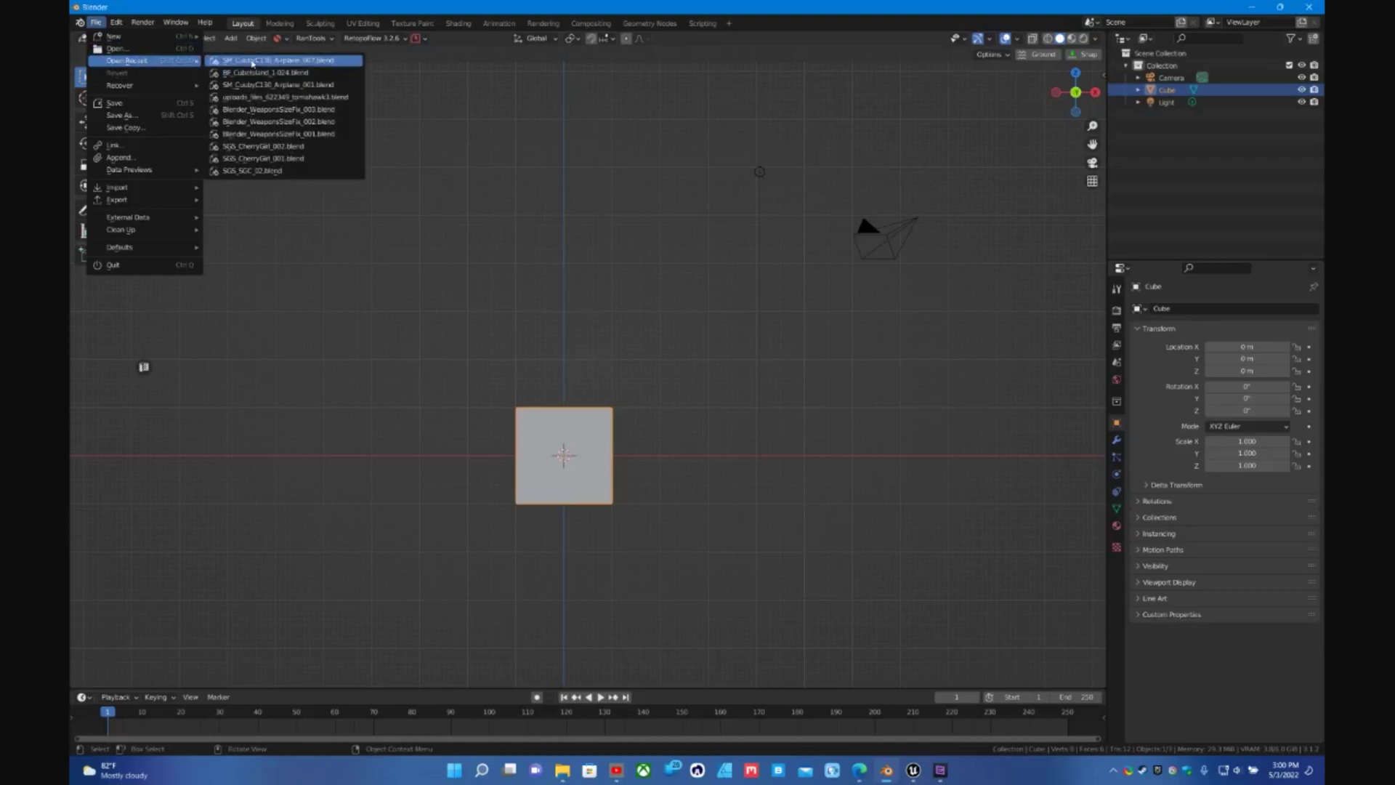
pyautogui.click(252, 62)
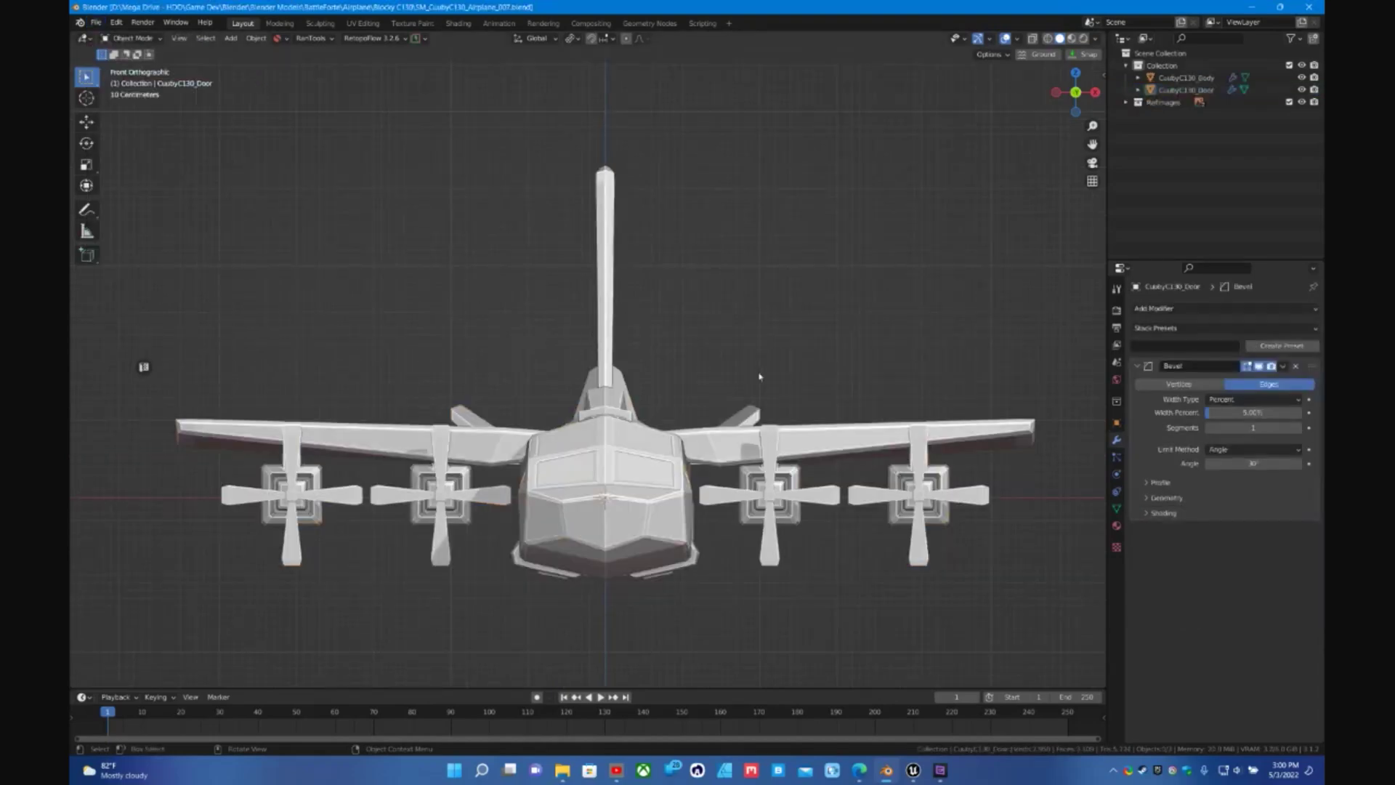
pyautogui.moveTo(741, 361); pyautogui.dragTo(749, 430, button='middle')
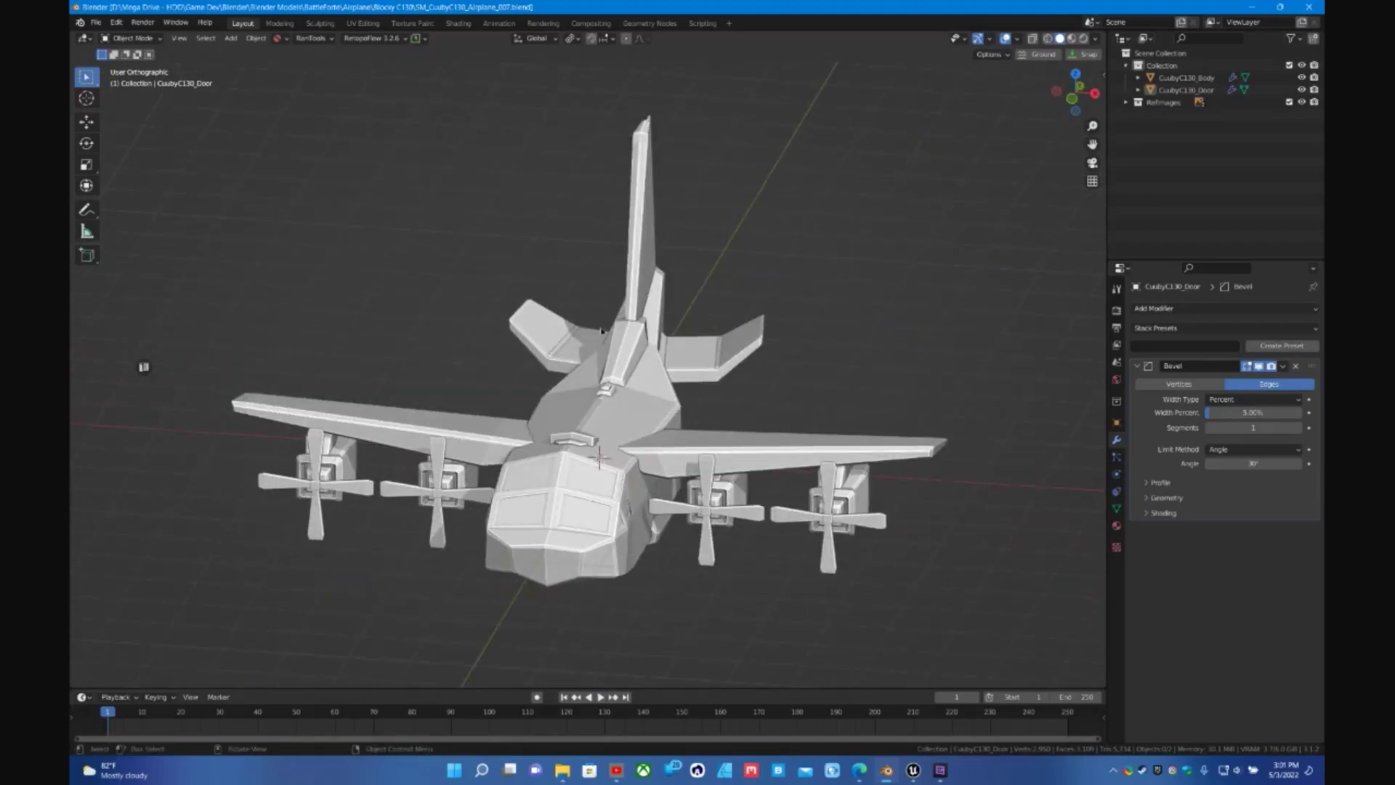
pyautogui.click(629, 404)
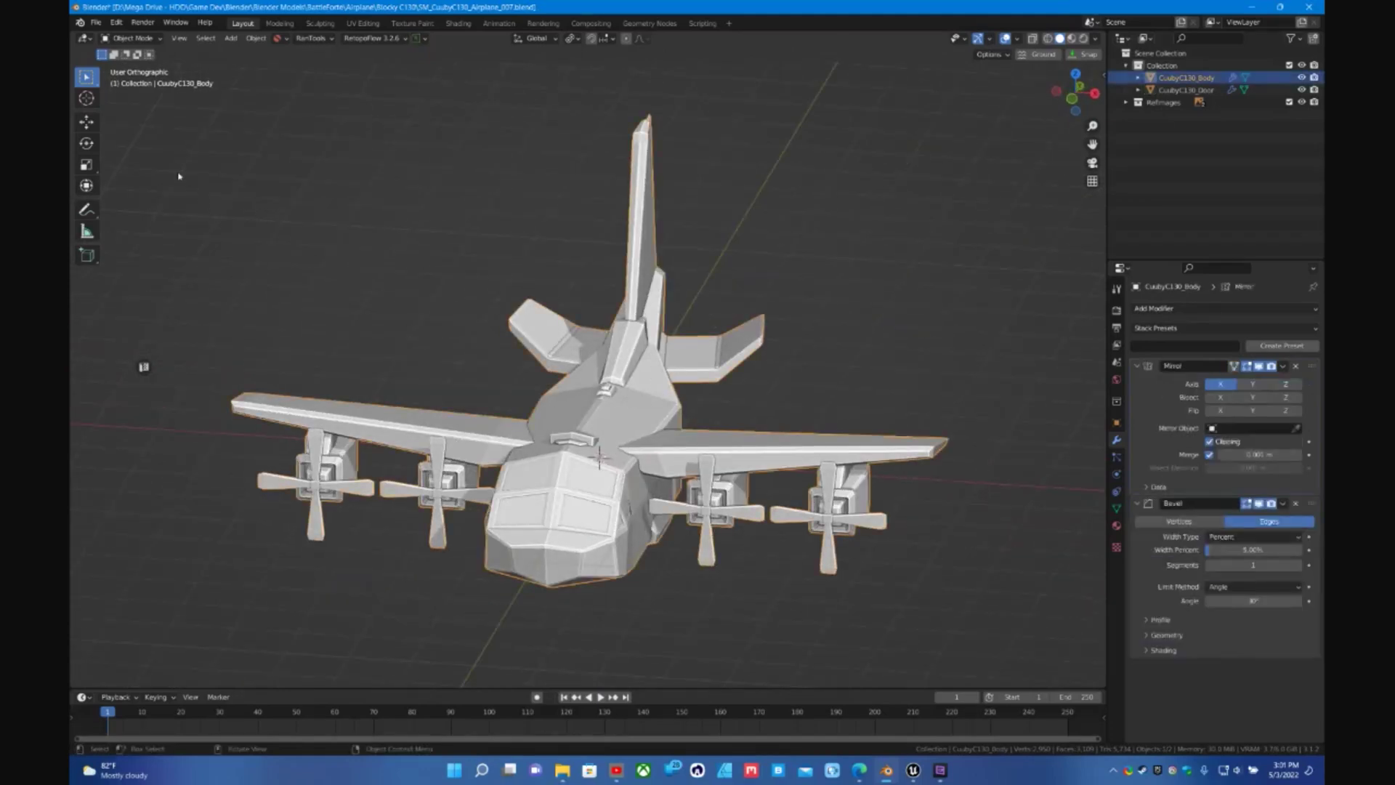
# - Export the airplane as FBX to the Desktop, overwriting SM_CuubyC130_Airplane_007.fbx
pyautogui.click(96, 22)
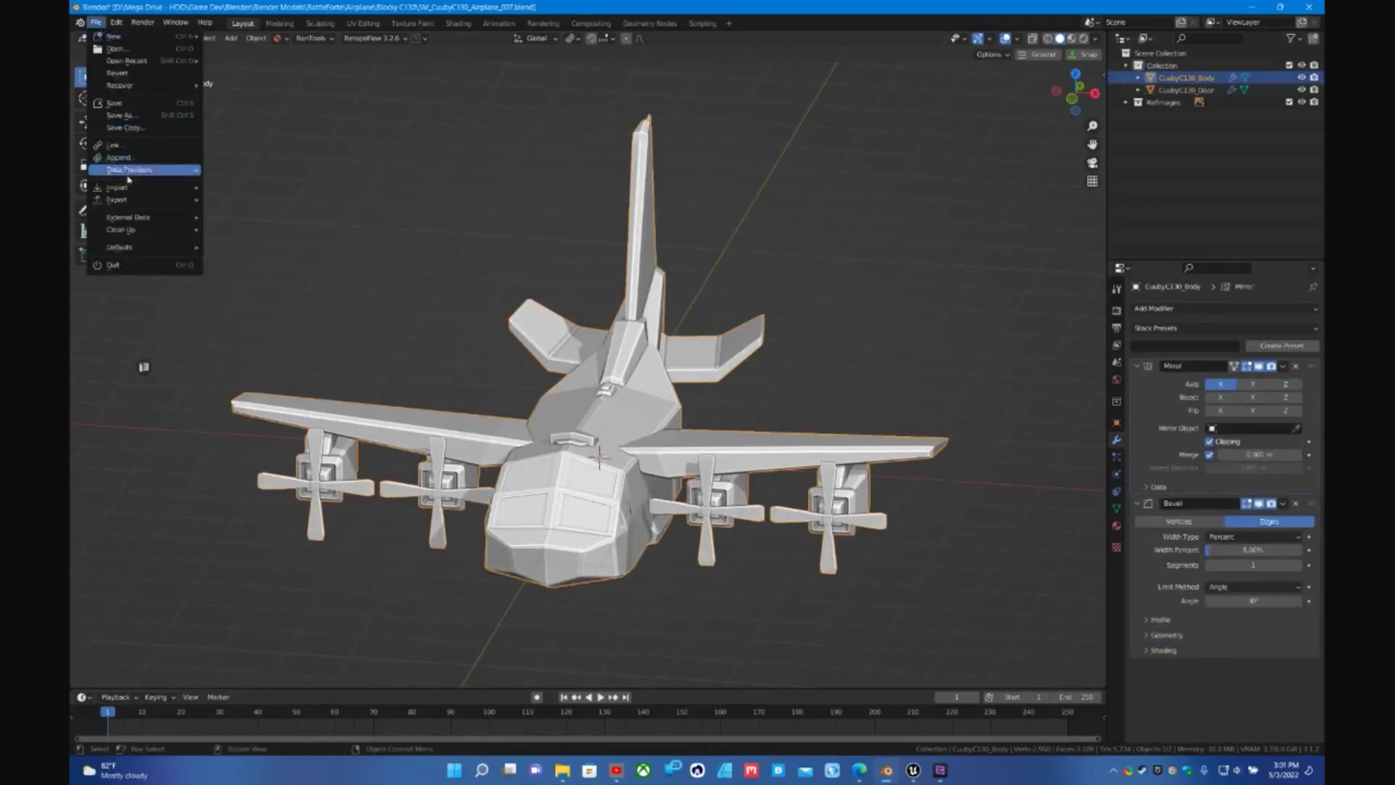
pyautogui.moveTo(130, 207)
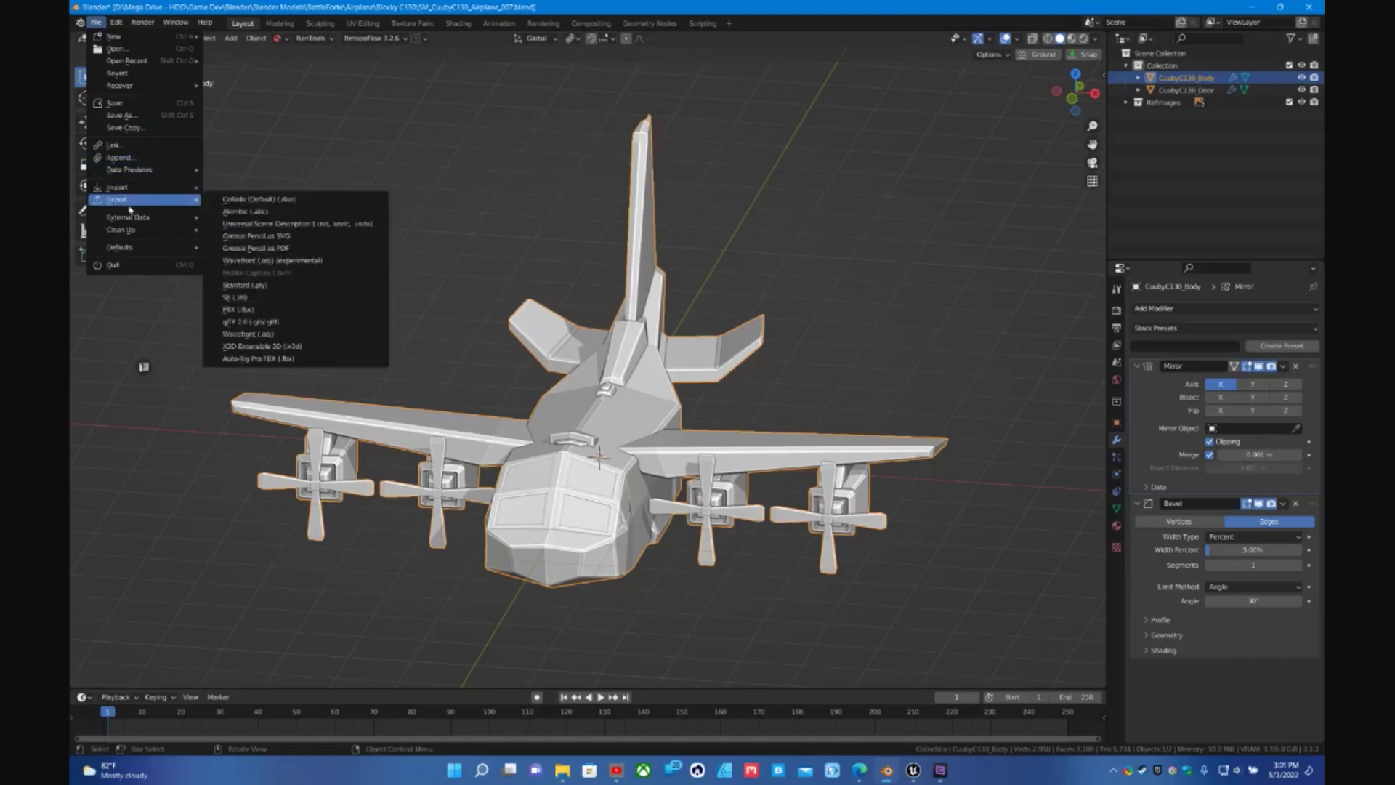
pyautogui.click(247, 309)
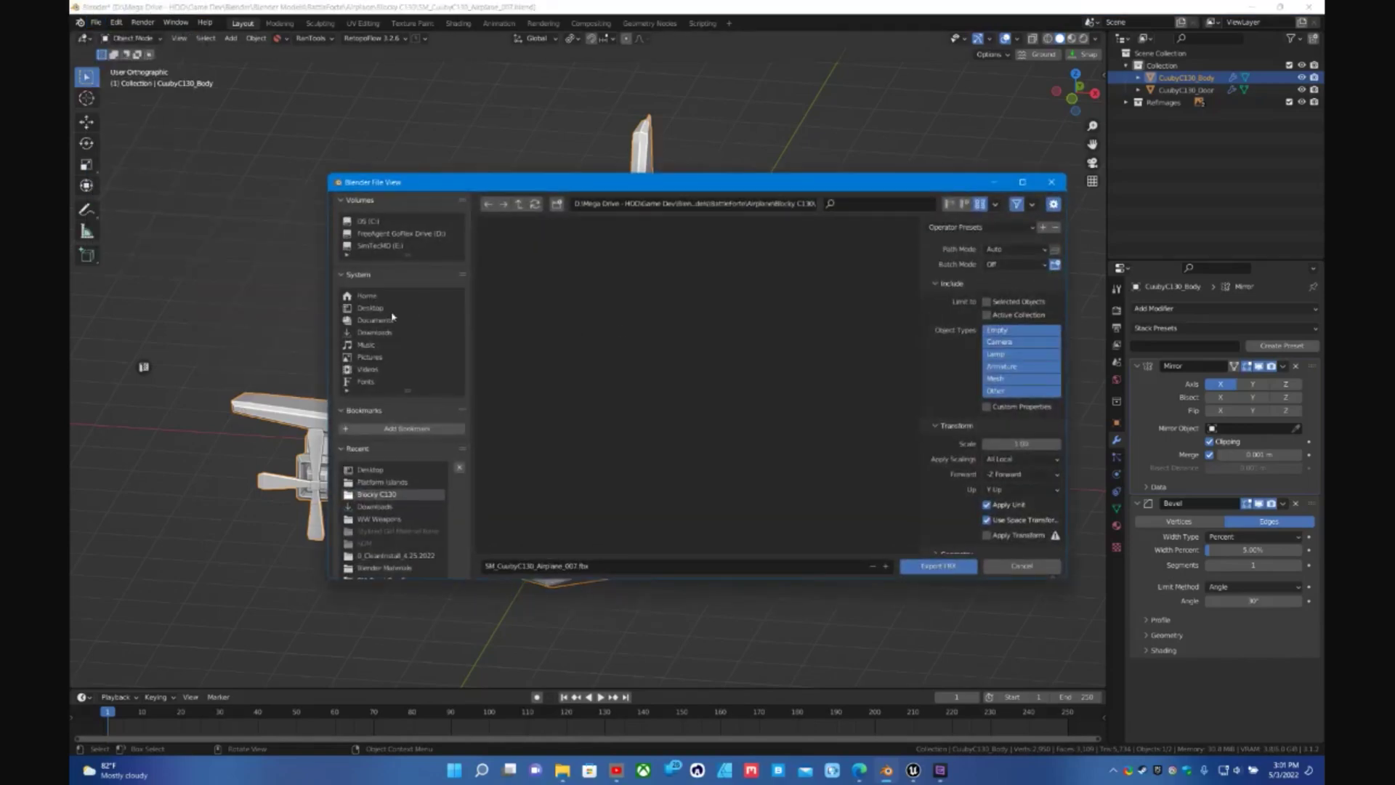
pyautogui.click(371, 308)
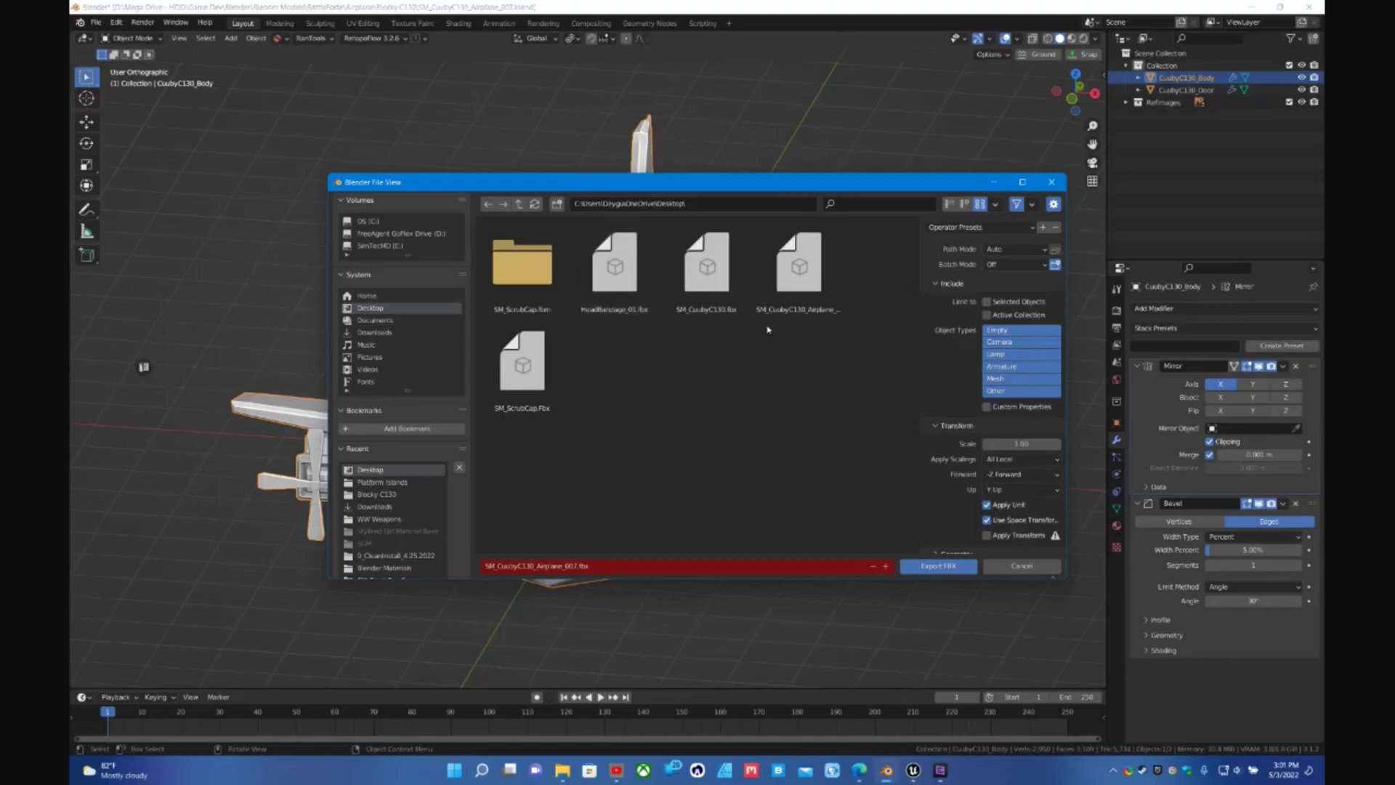
pyautogui.click(801, 299)
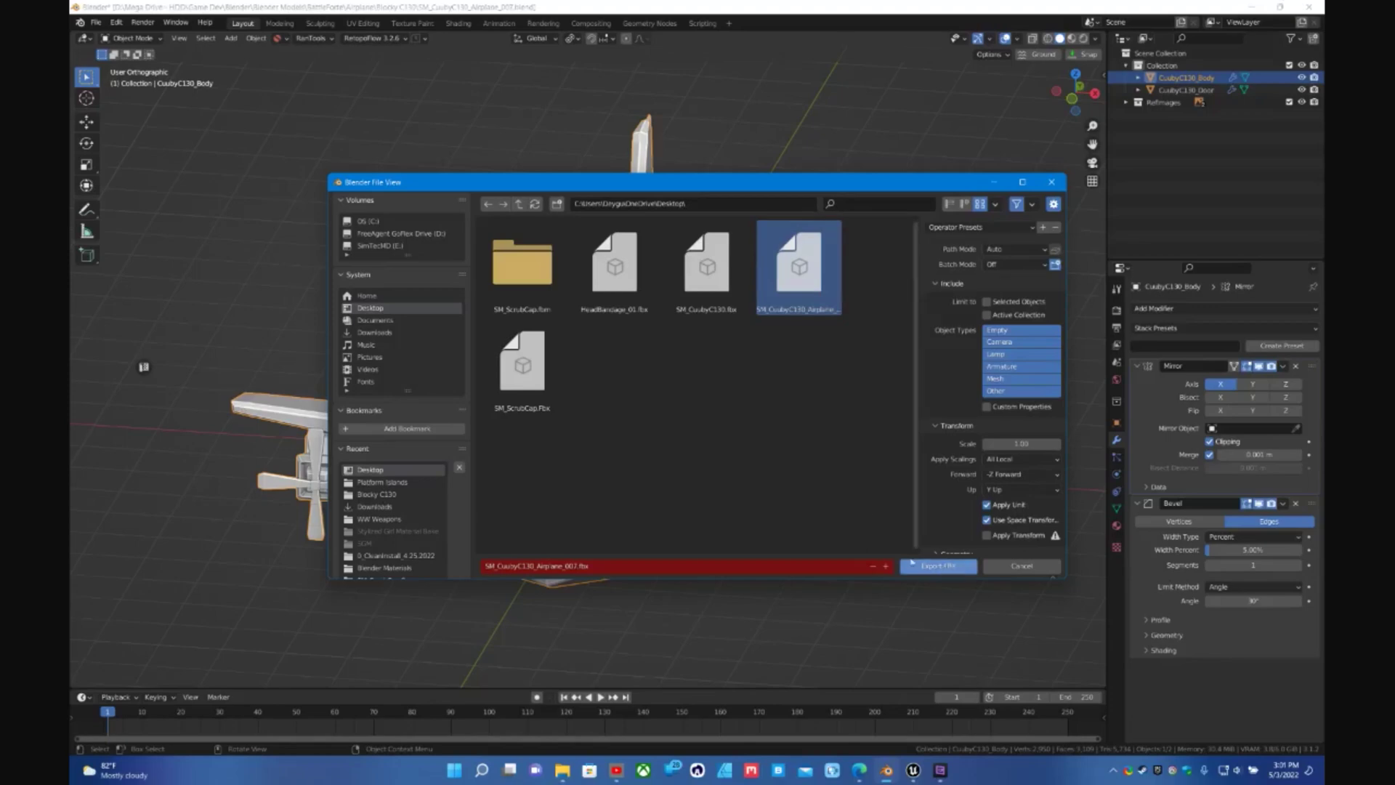
pyautogui.click(1013, 568)
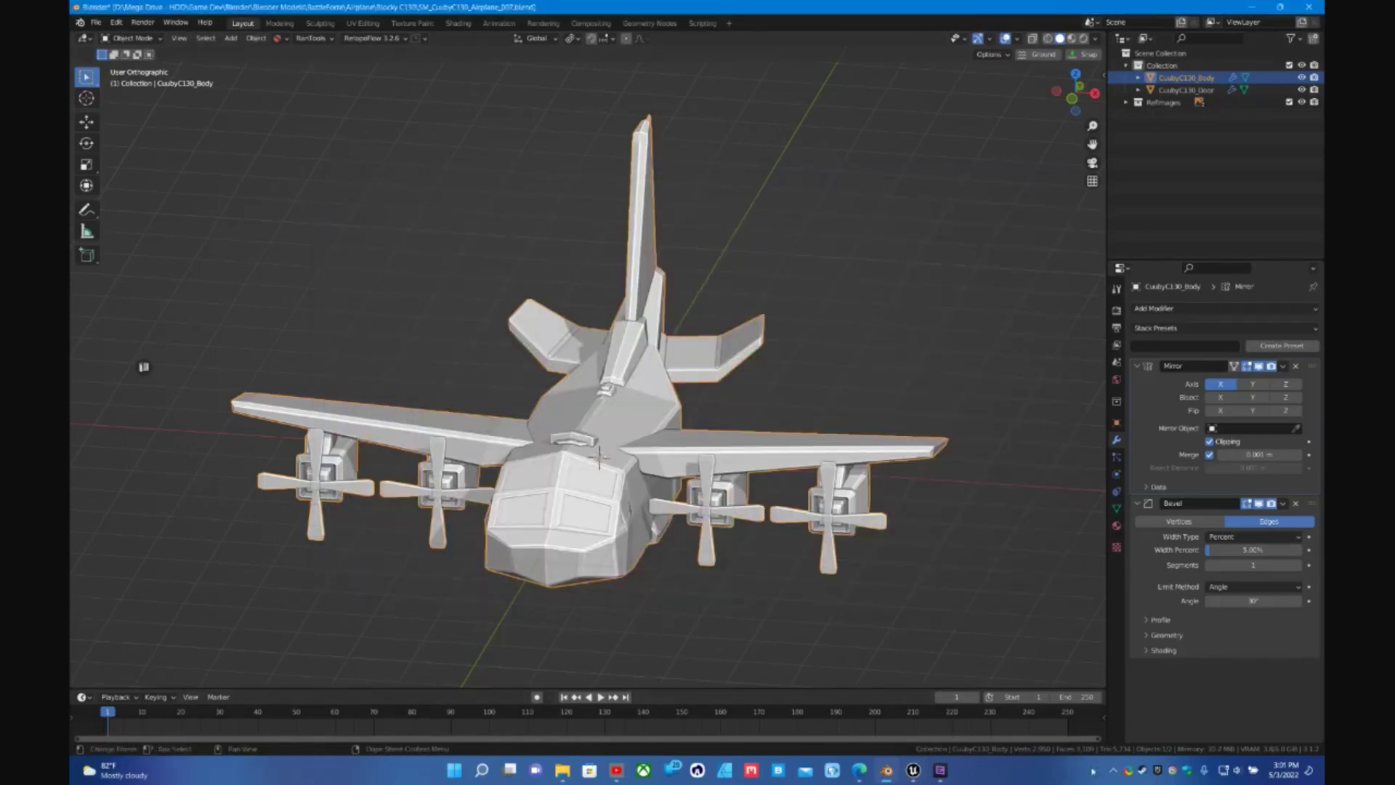
pyautogui.click(1158, 772)
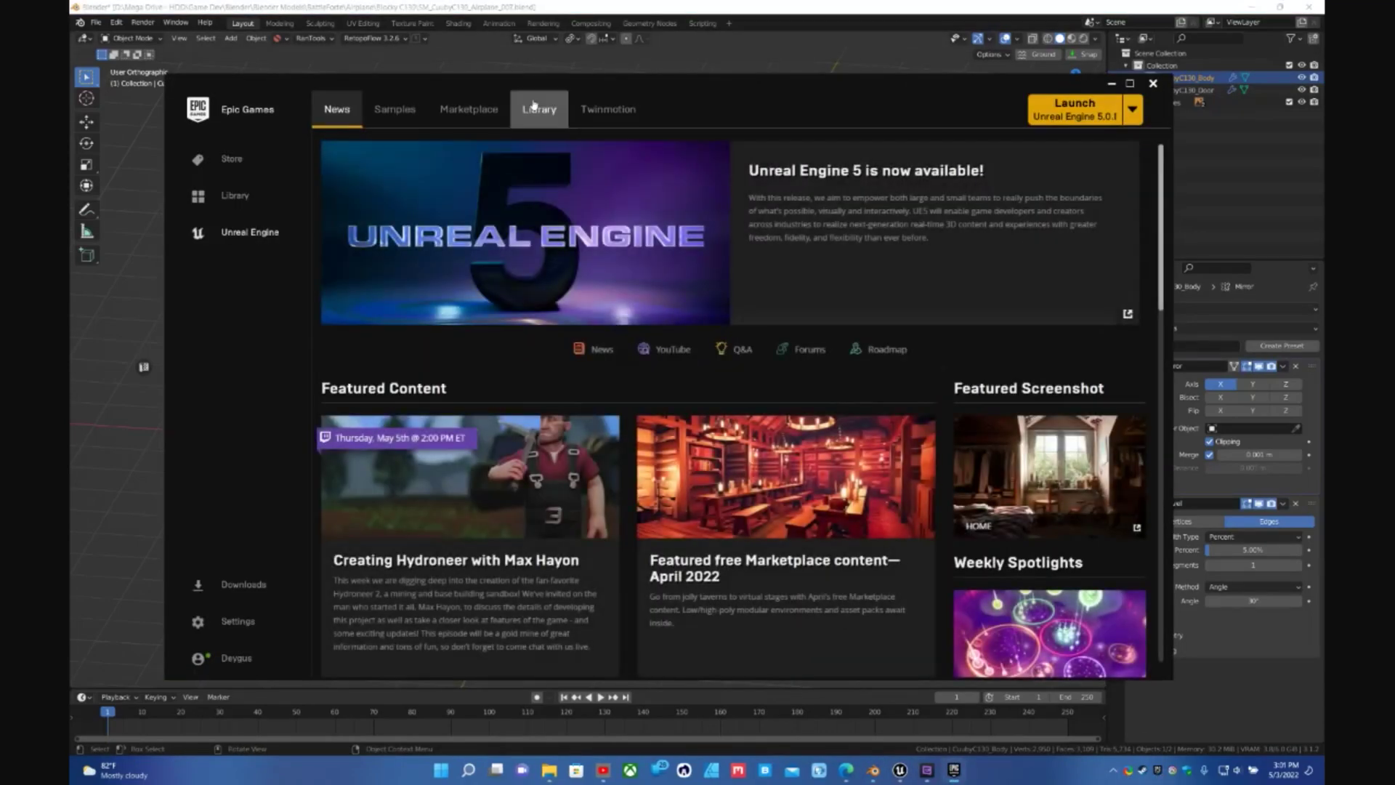
# - Launch the FirstPersonGameIdea project from the Library and open its content browser
pyautogui.click(539, 109)
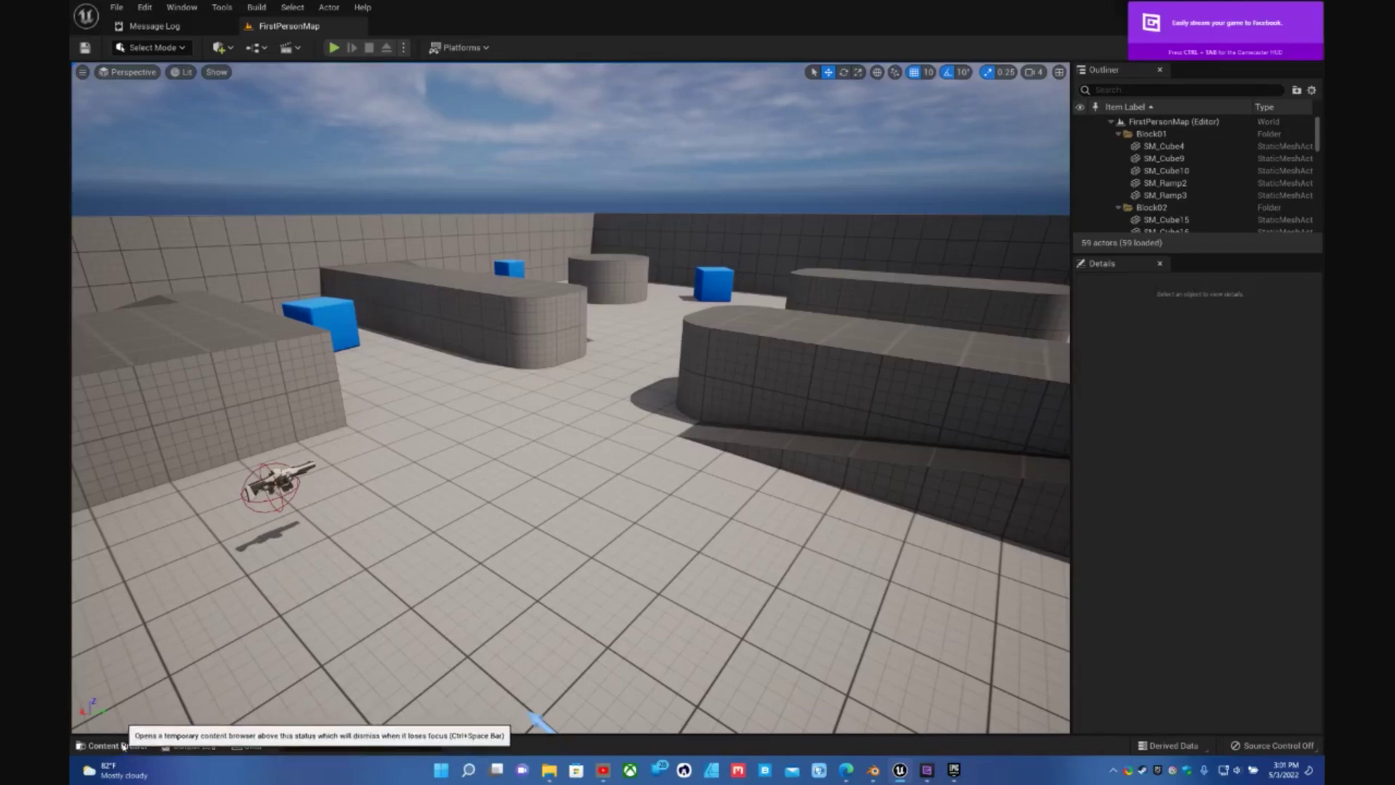
pyautogui.click(113, 745)
# - Add a new folder named 'Mesh' under Content and open it
pyautogui.rightClick(738, 613)
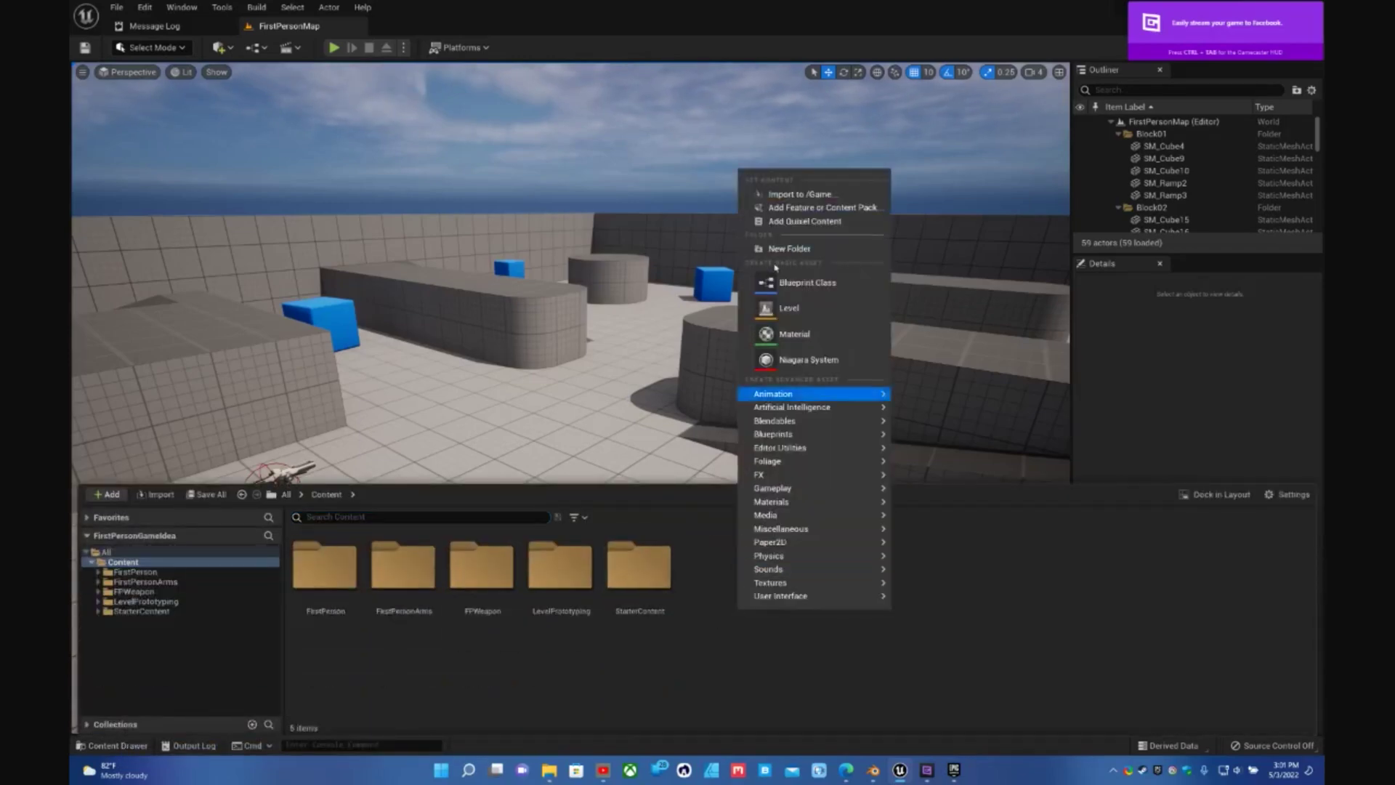
pyautogui.click(795, 249)
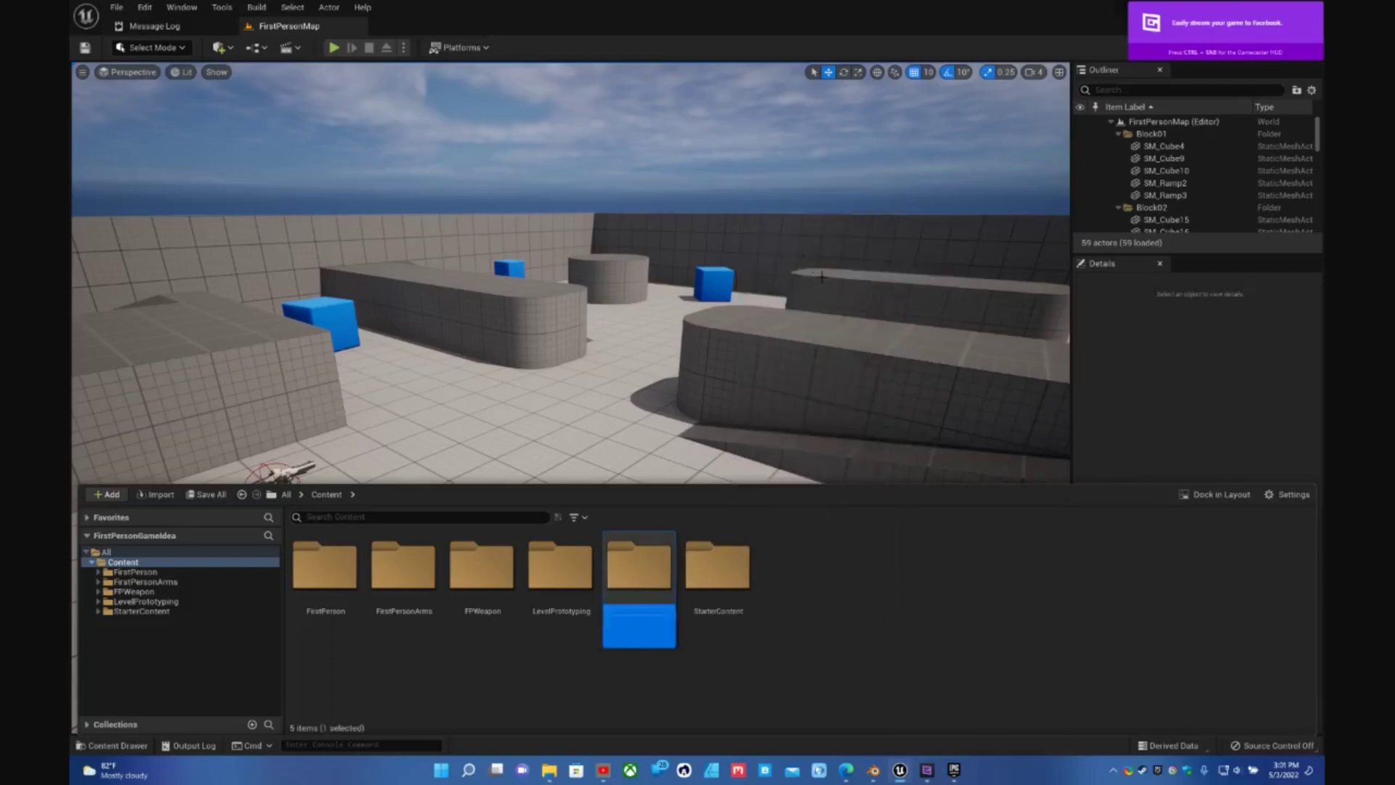
pyautogui.write('Mesh')
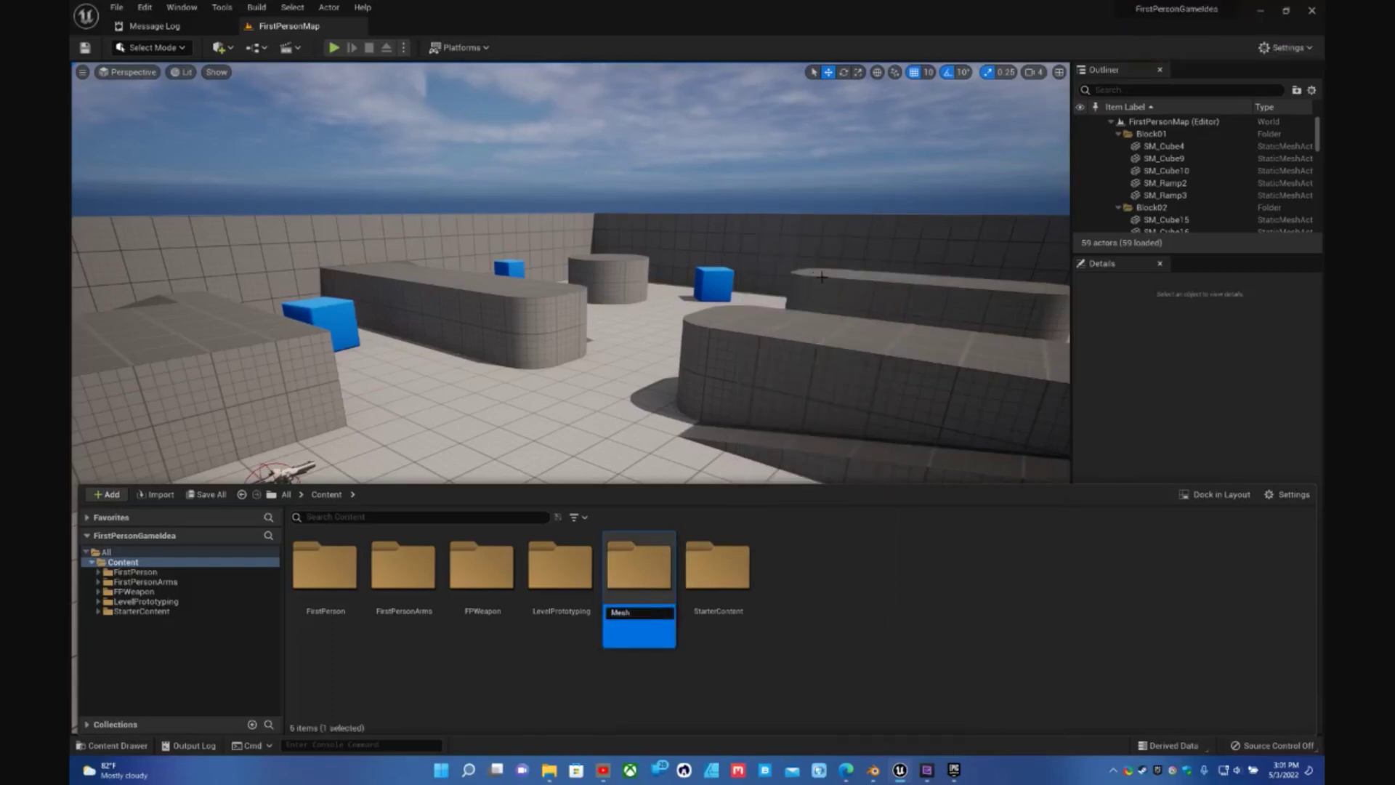
pyautogui.press('Return')
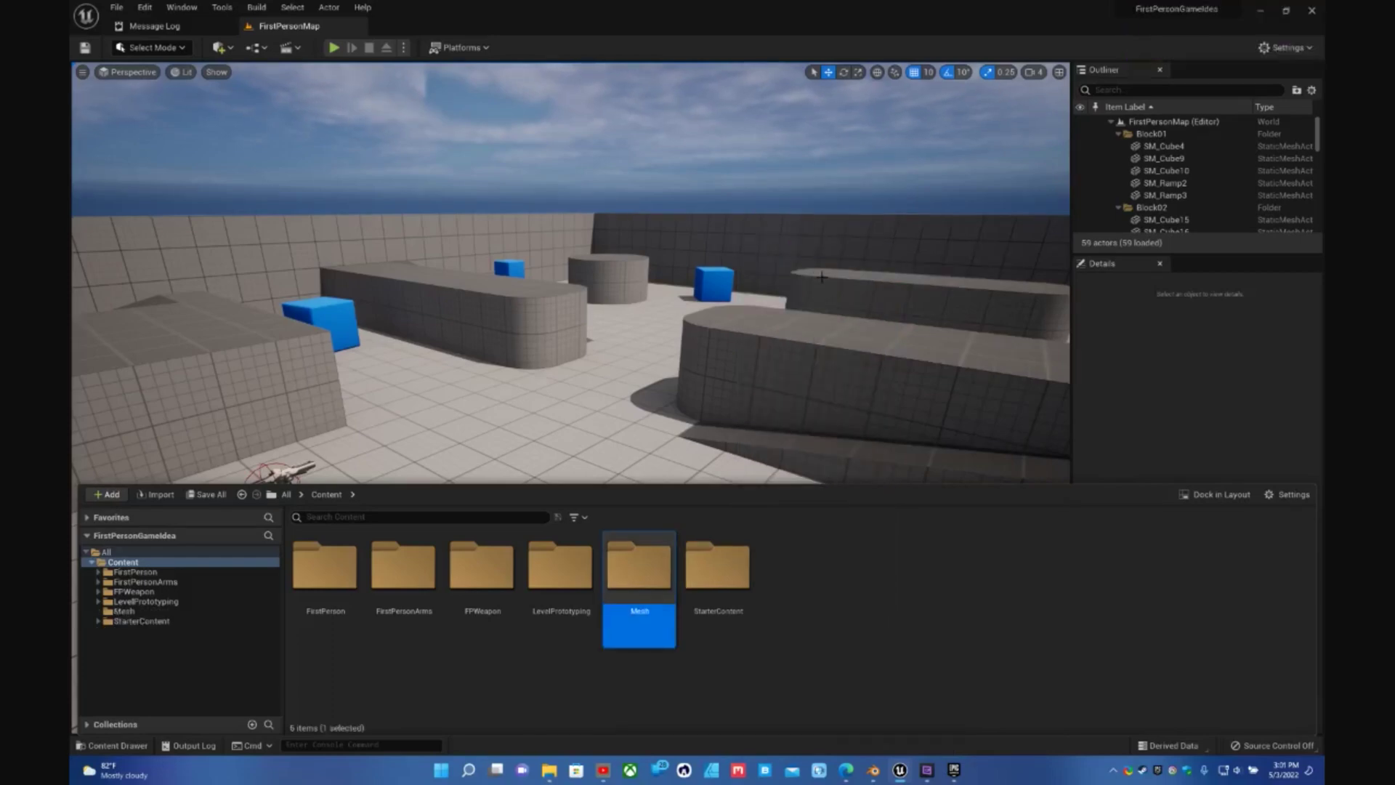
pyautogui.doubleClick(643, 598)
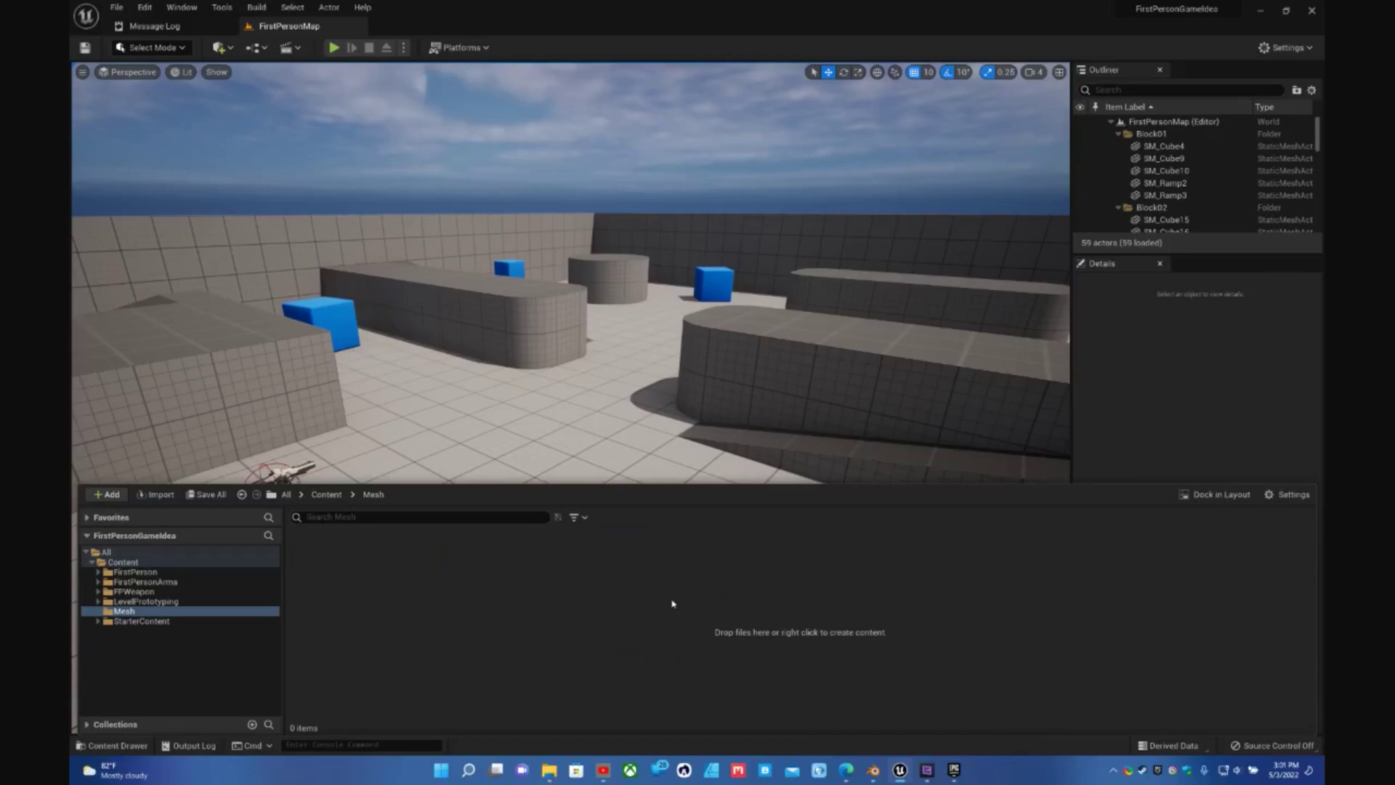
# - Drag the airplane FBX from the Desktop into the Mesh folder and choose Import All
pyautogui.click(550, 772)
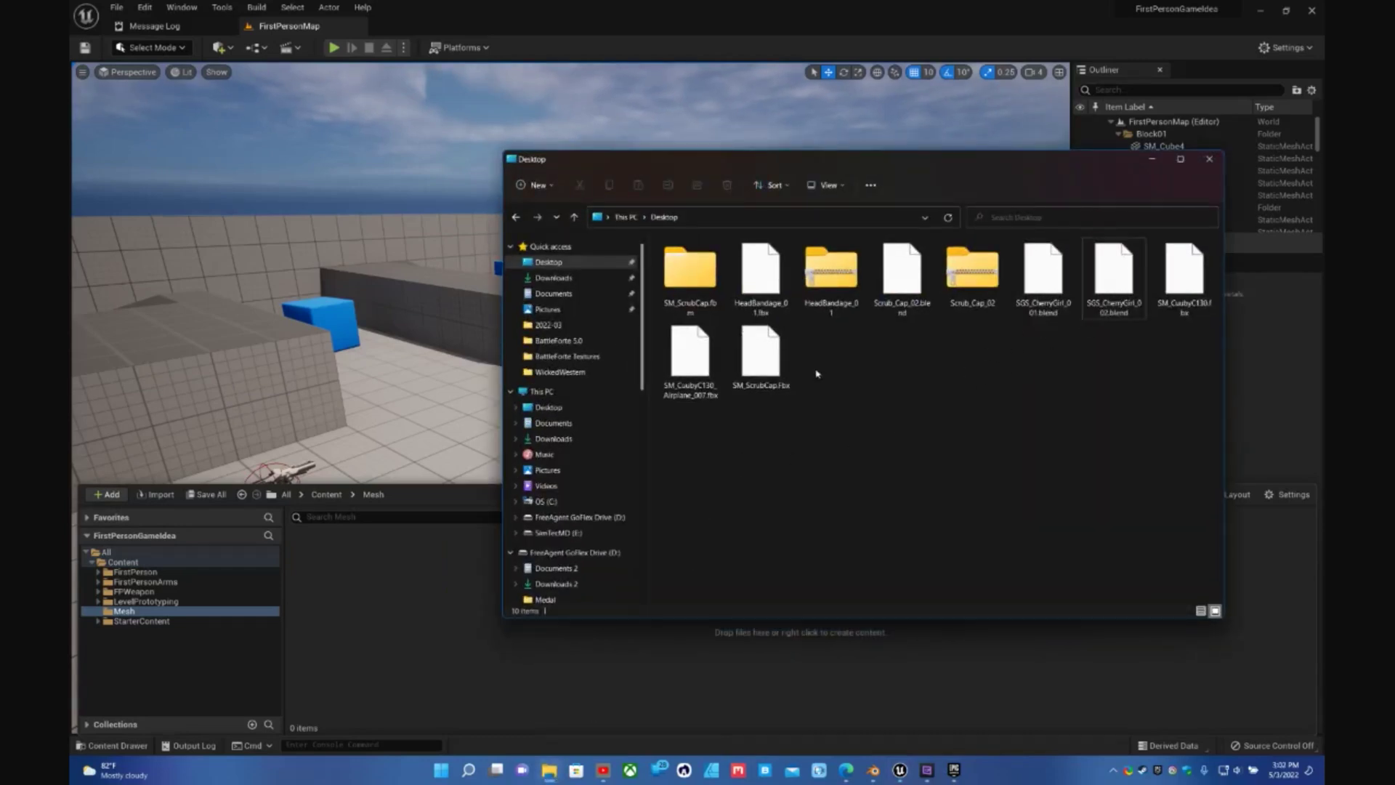
pyautogui.click(686, 381)
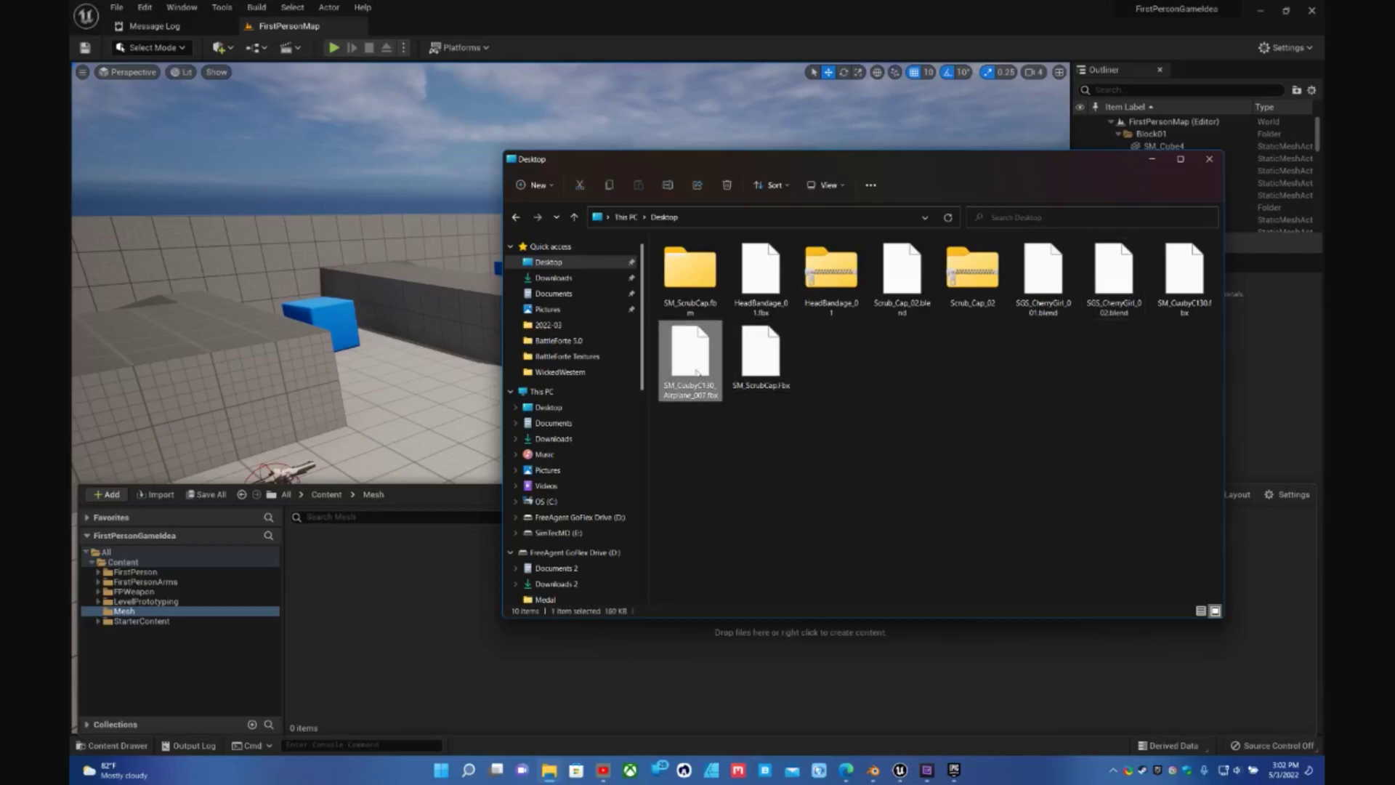
pyautogui.moveTo(700, 366); pyautogui.dragTo(713, 629)
pyautogui.click(1160, 163)
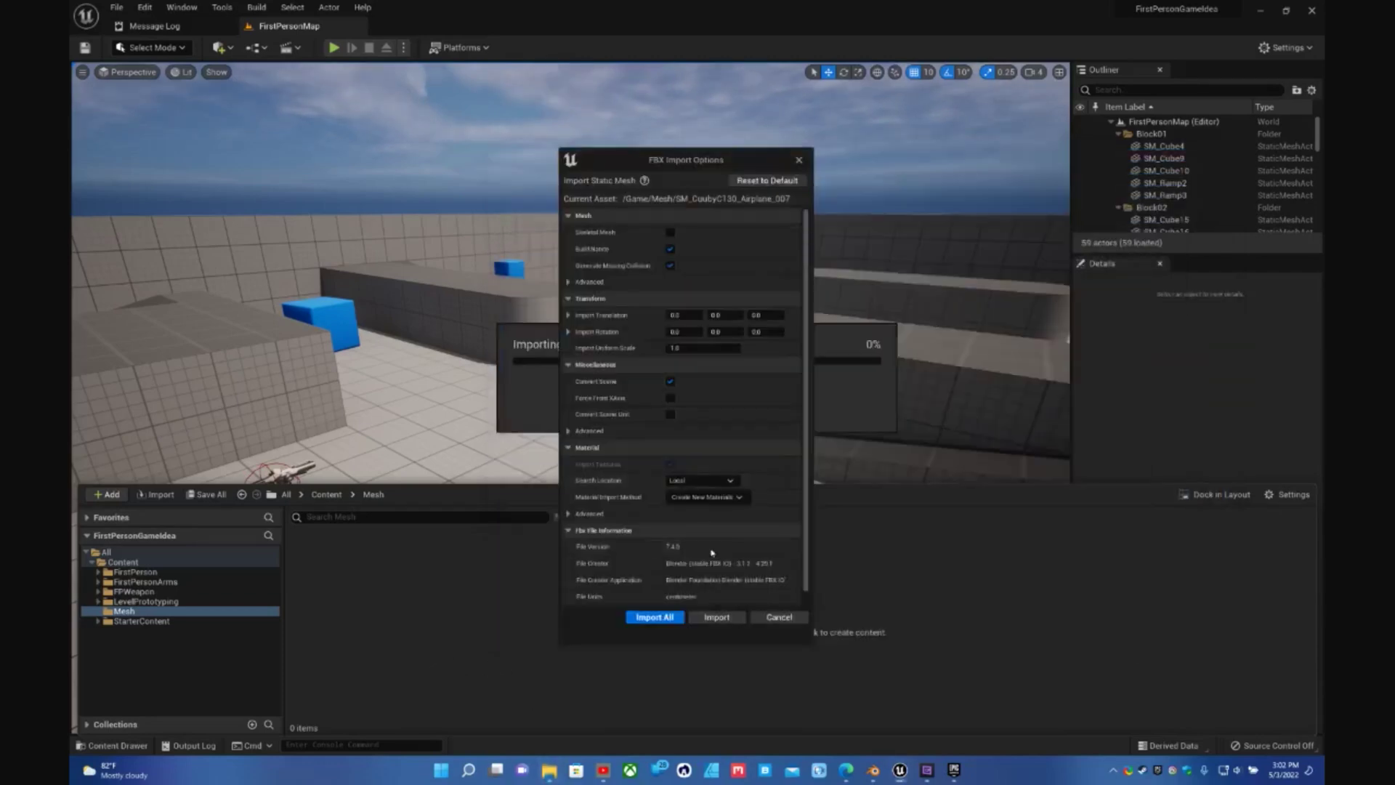
pyautogui.click(713, 617)
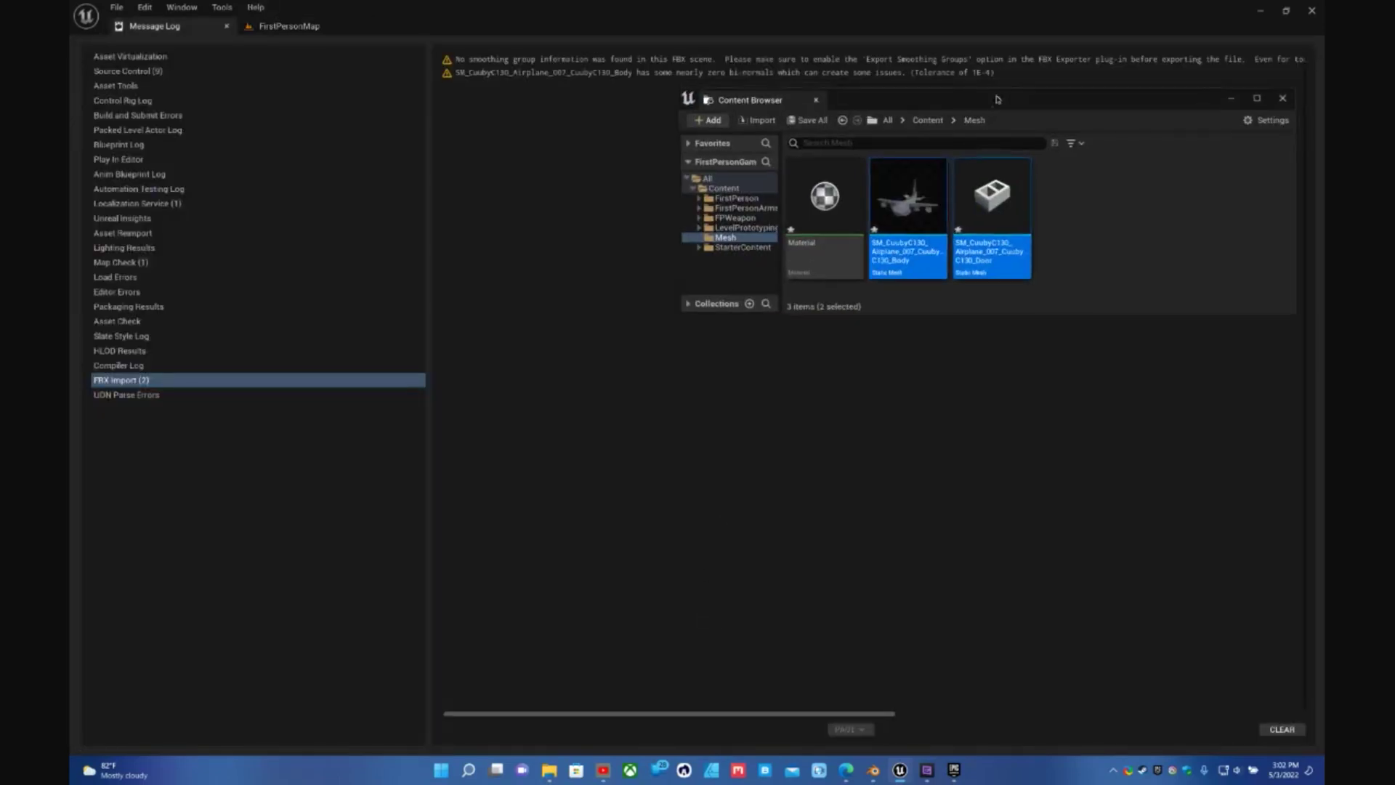
# - Move the Content Browser aside, read the smoothing-group and bi-normal warnings, and select the Body mesh
pyautogui.moveTo(1001, 93); pyautogui.dragTo(844, 199)
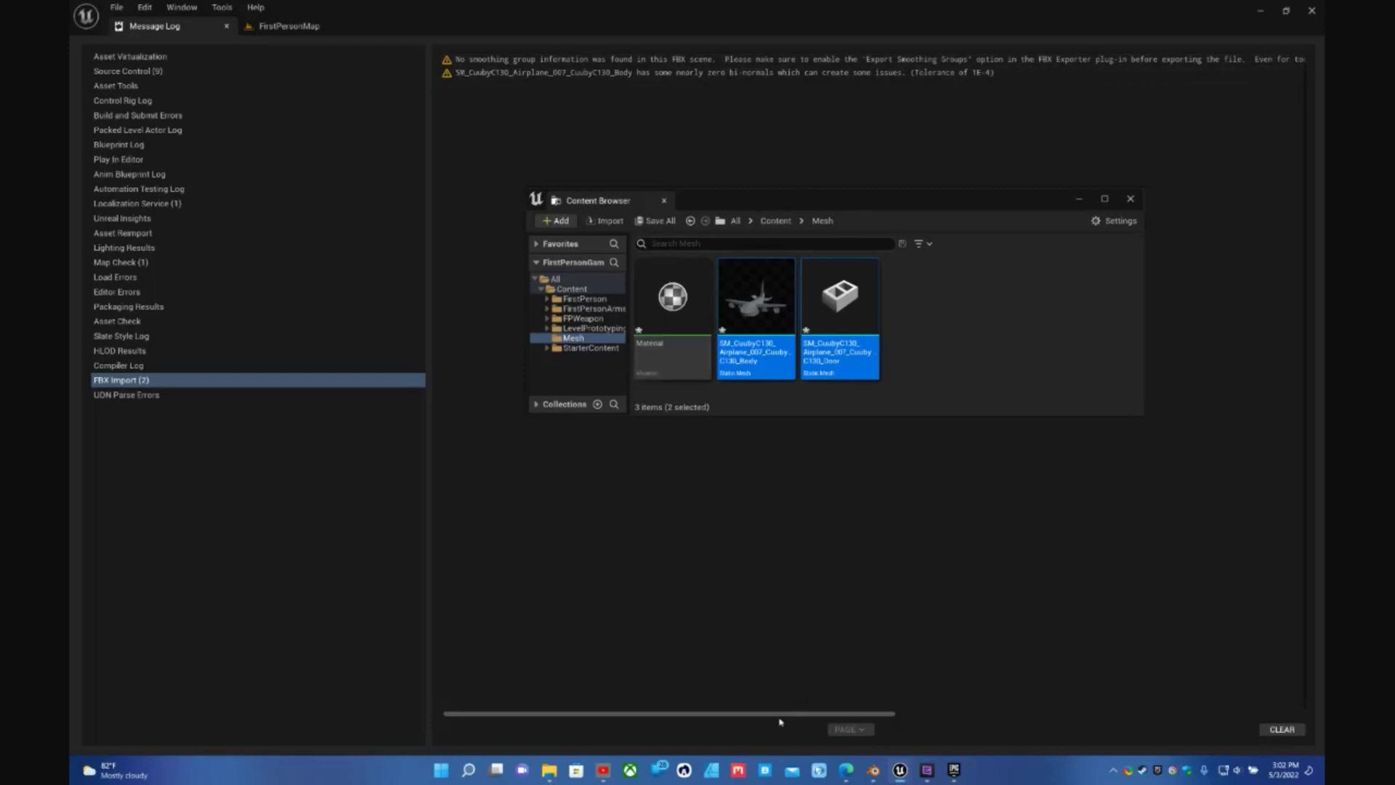
pyautogui.moveTo(781, 714); pyautogui.dragTo(1143, 609)
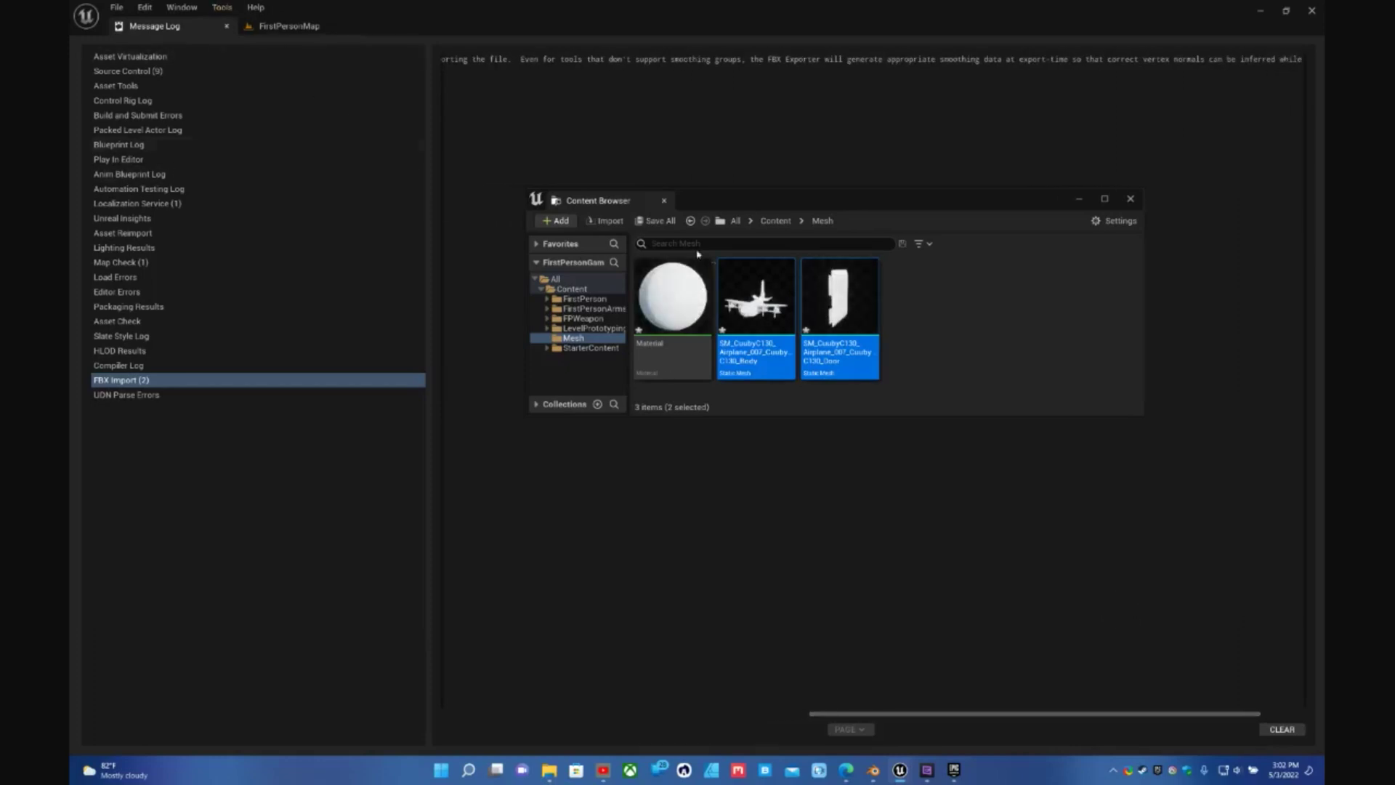
pyautogui.click(764, 301)
# - Open the Body static mesh in the Static Mesh Editor and orbit to check fuselage and wing shading
pyautogui.doubleClick(755, 297)
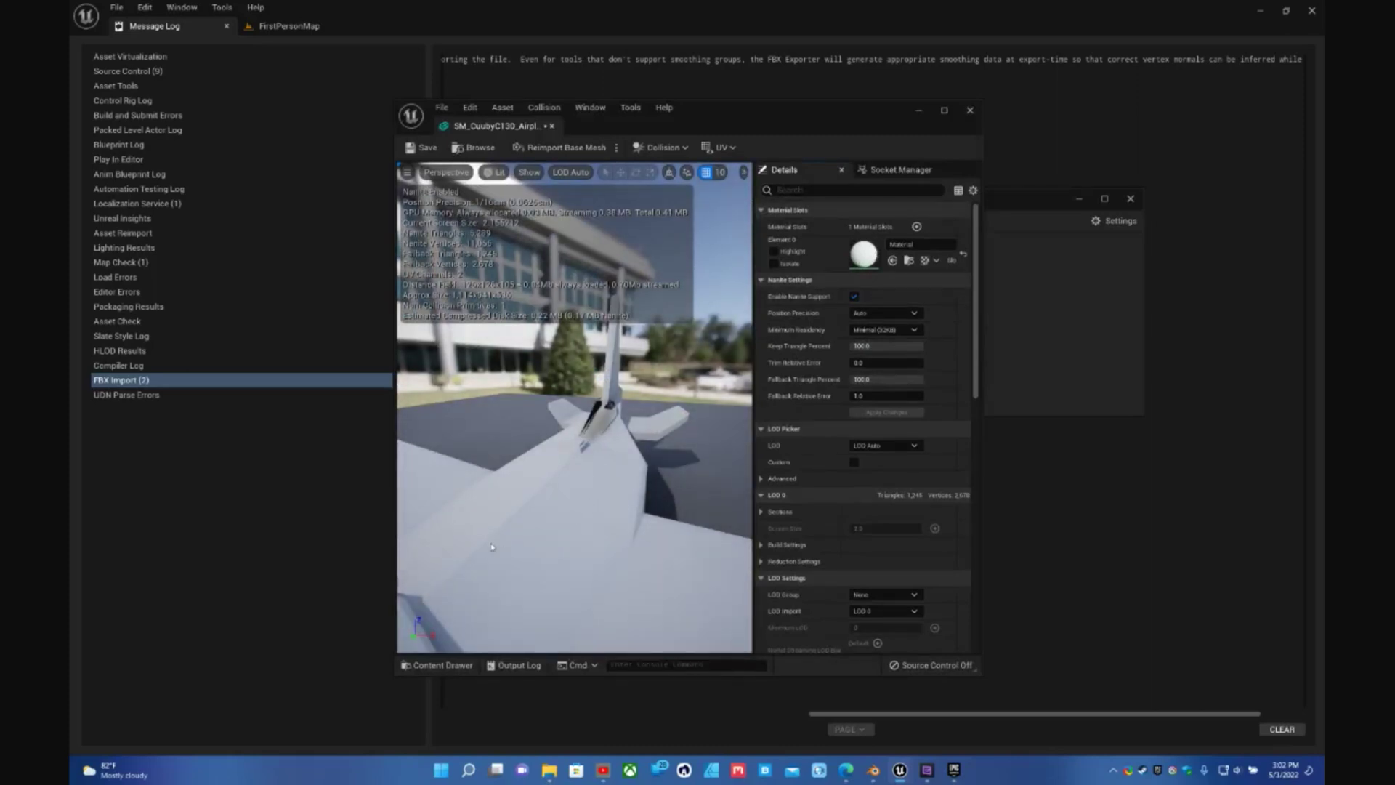
pyautogui.moveTo(515, 544); pyautogui.dragTo(519, 585)
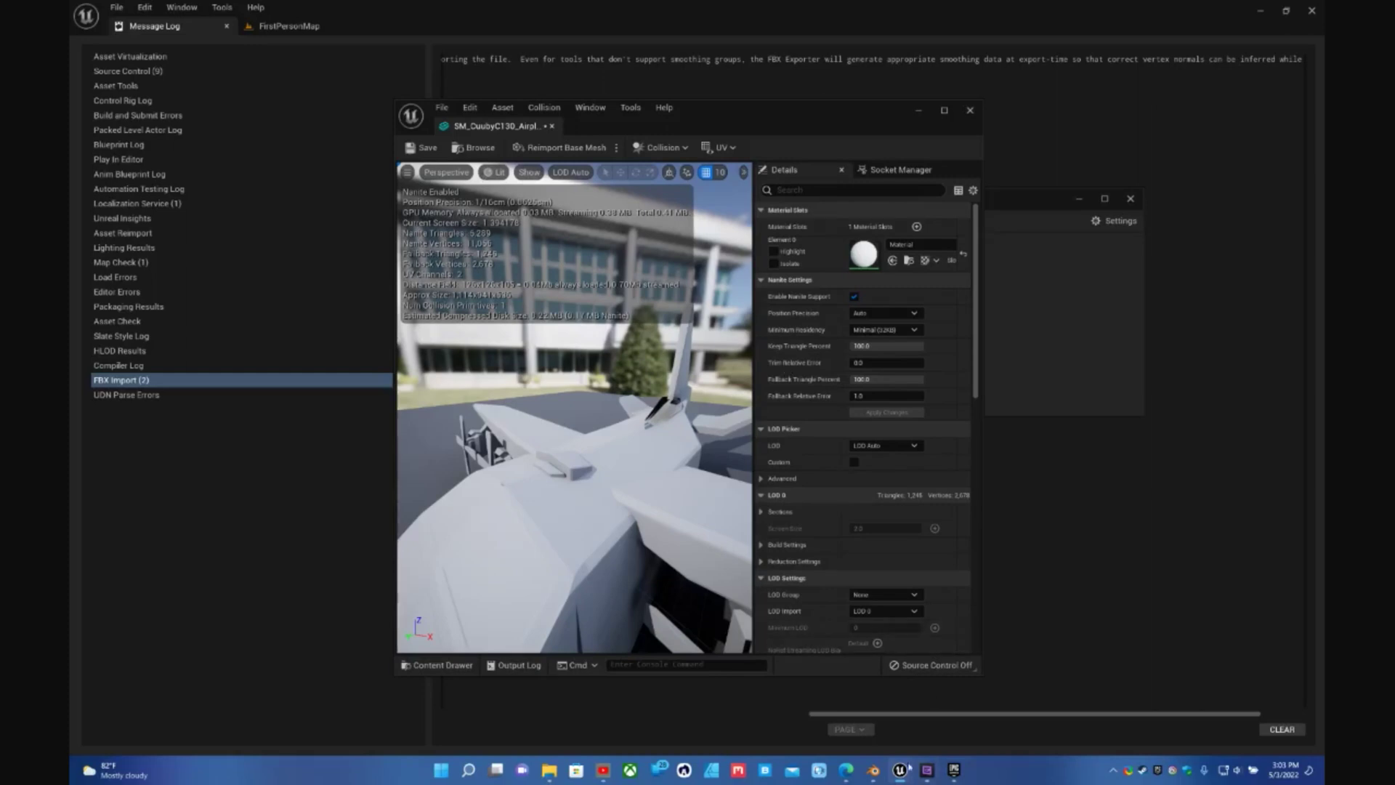
# - Back in Blender, apply Shade Smooth to the airplane body
pyautogui.click(873, 771)
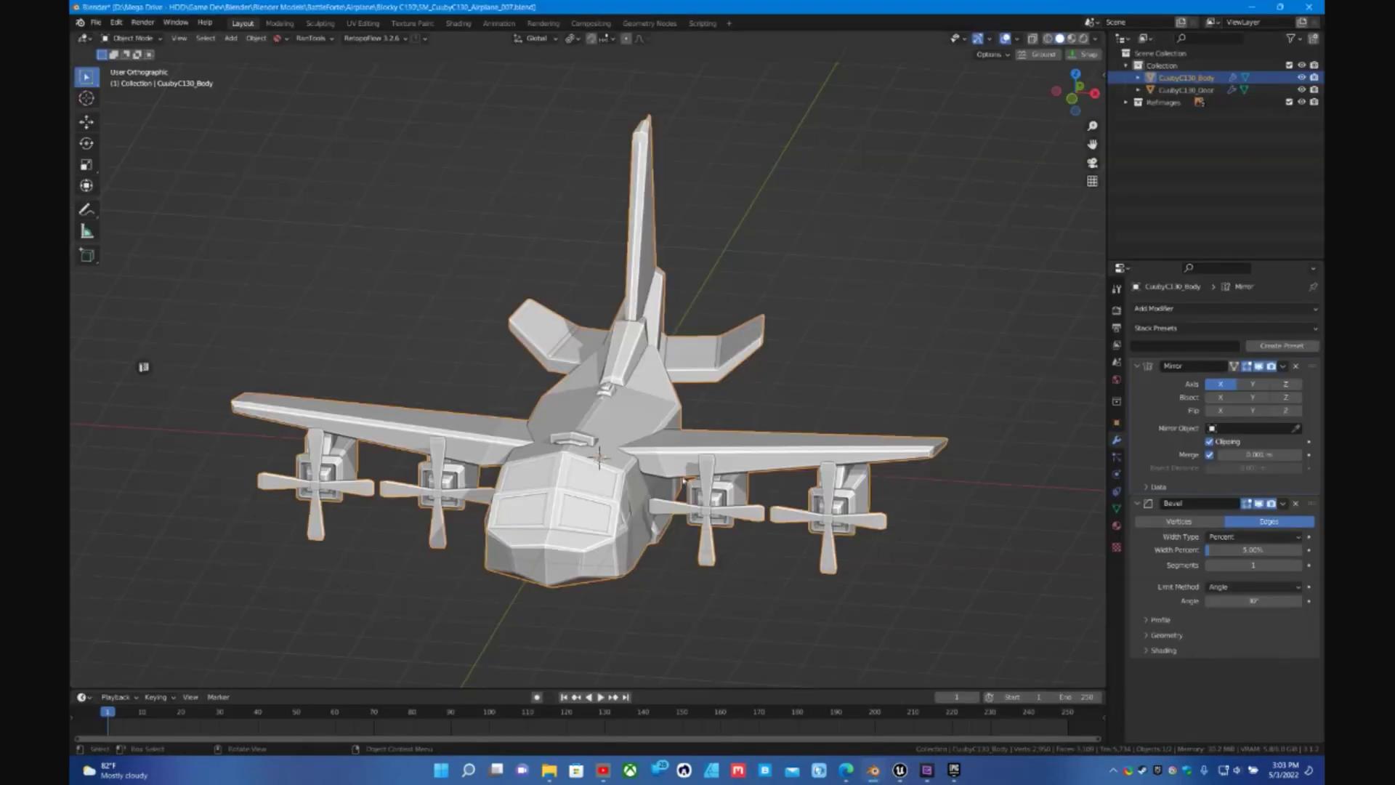
pyautogui.press('KP_1')
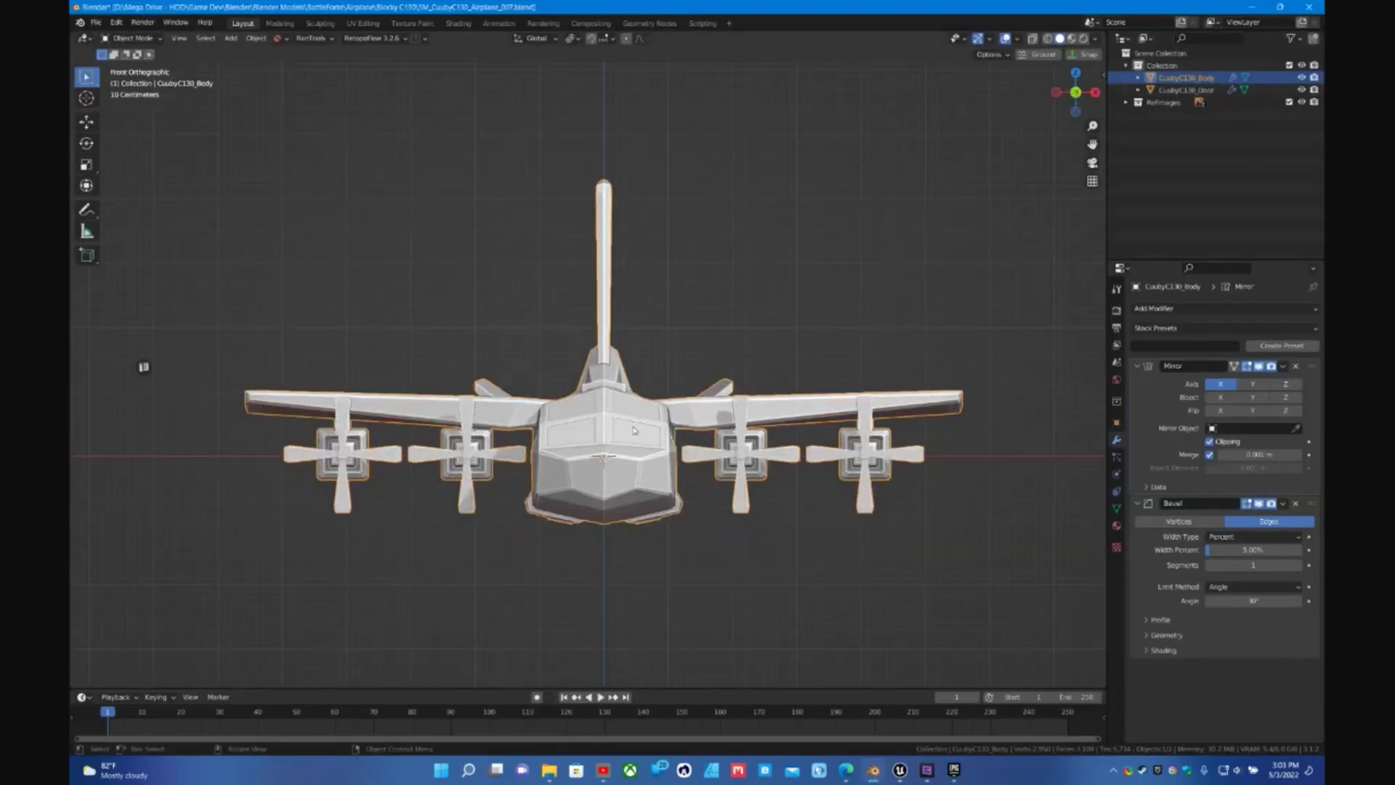
pyautogui.moveTo(629, 426); pyautogui.dragTo(576, 459, button='middle')
pyautogui.rightClick(553, 456)
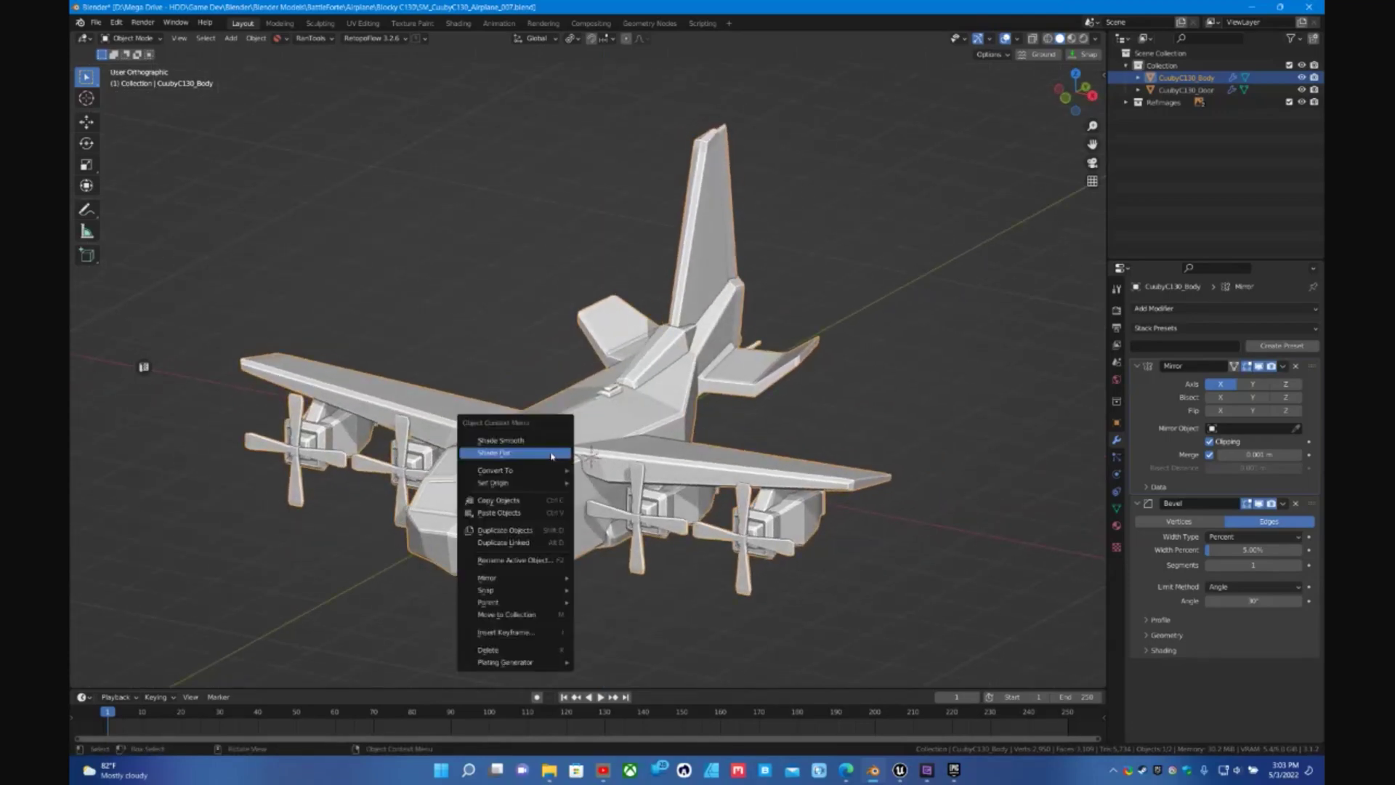
pyautogui.click(531, 441)
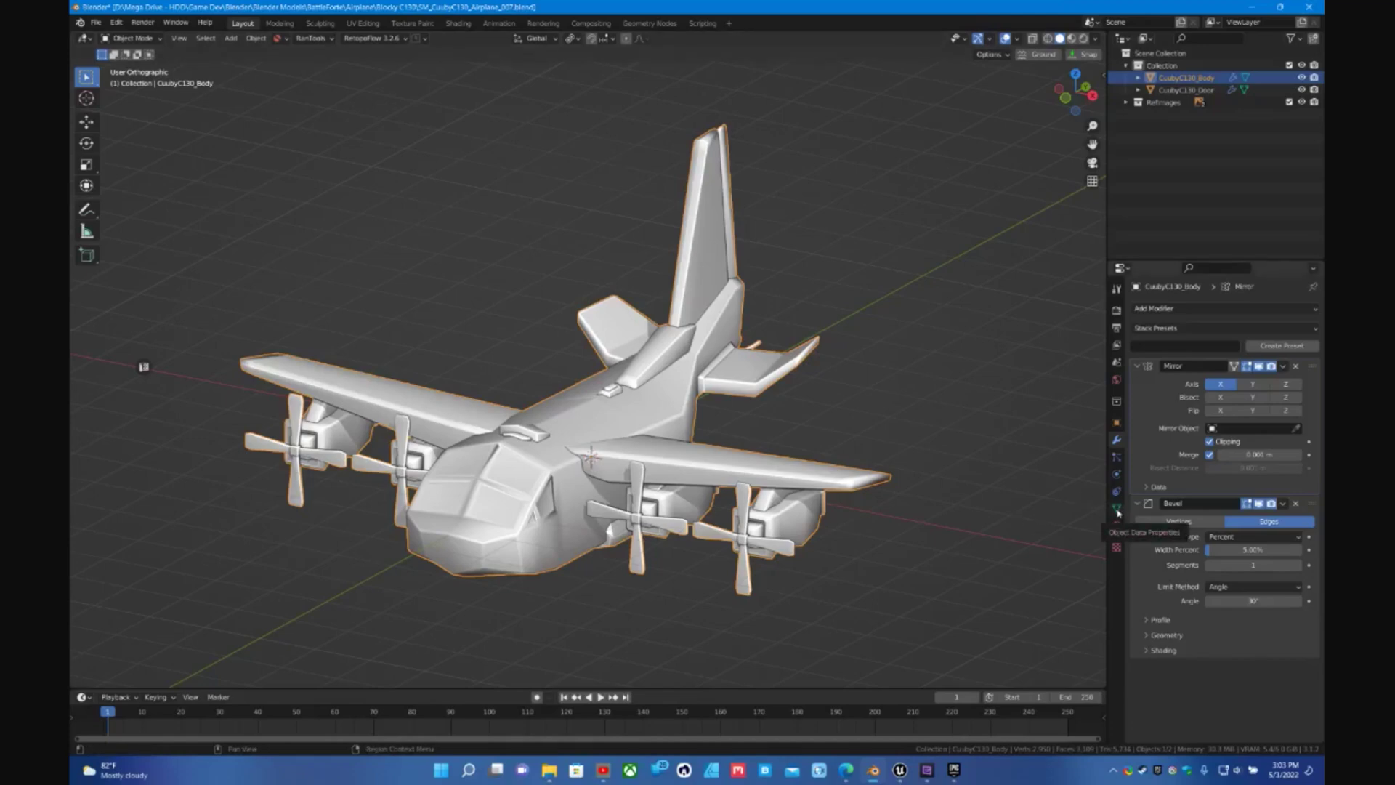
# - Enable Auto Smooth in the body's Normals, raise the angle from 30° to 44.2°, then disable it
pyautogui.click(1116, 509)
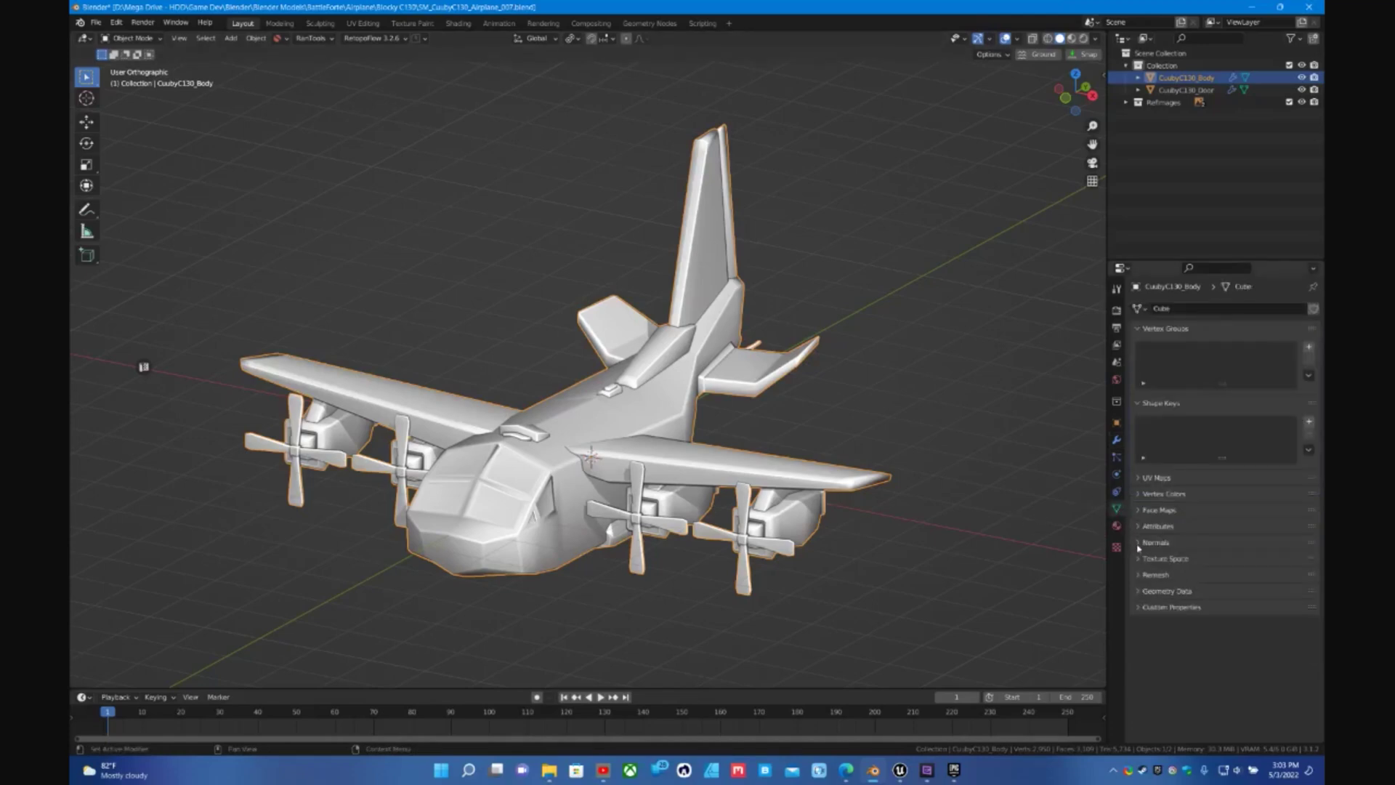
pyautogui.click(1138, 543)
pyautogui.click(1208, 561)
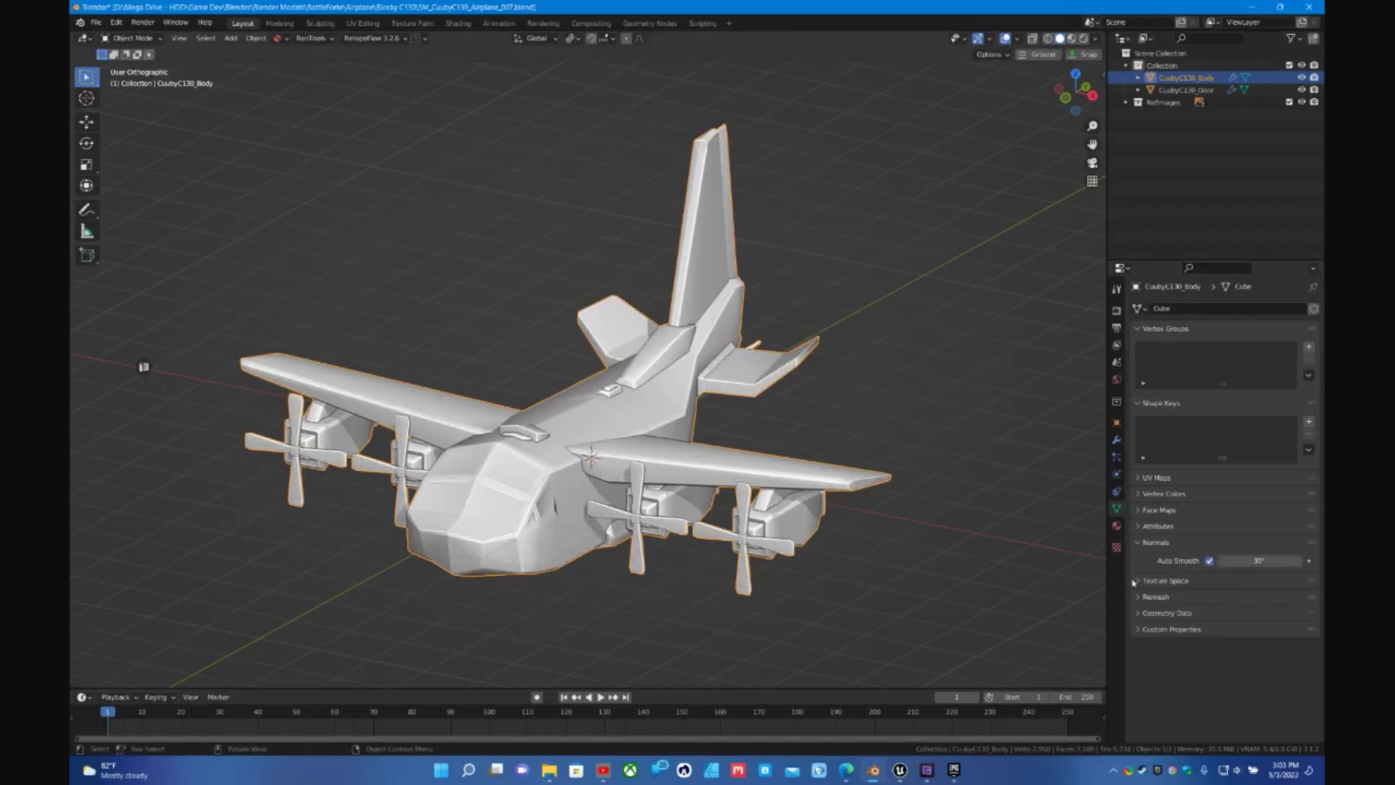
pyautogui.moveTo(1259, 561)
pyautogui.mouseDown()
pyautogui.moveTo(1314, 561)
pyautogui.moveTo(1162, 557)
pyautogui.mouseUp()
pyautogui.click(1209, 561)
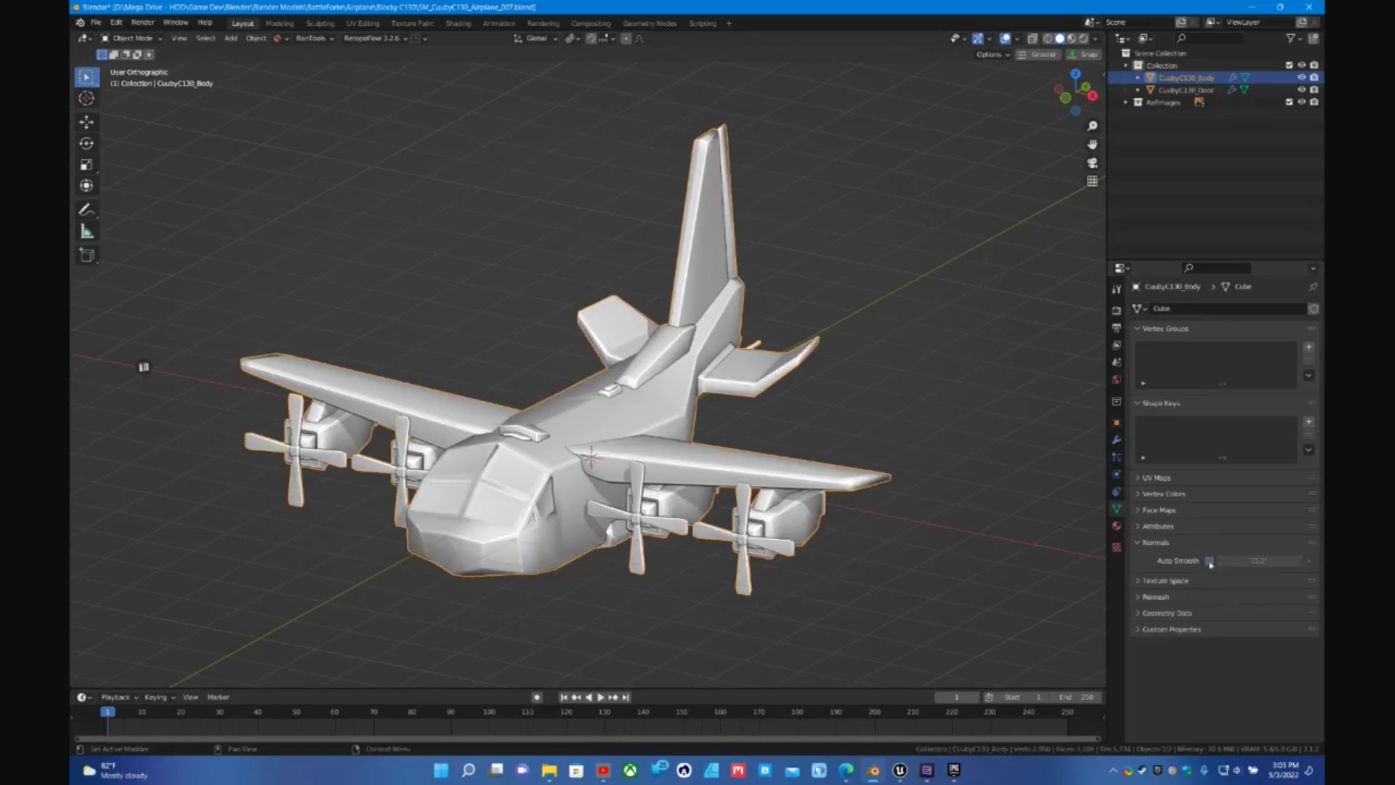
pyautogui.click(1139, 542)
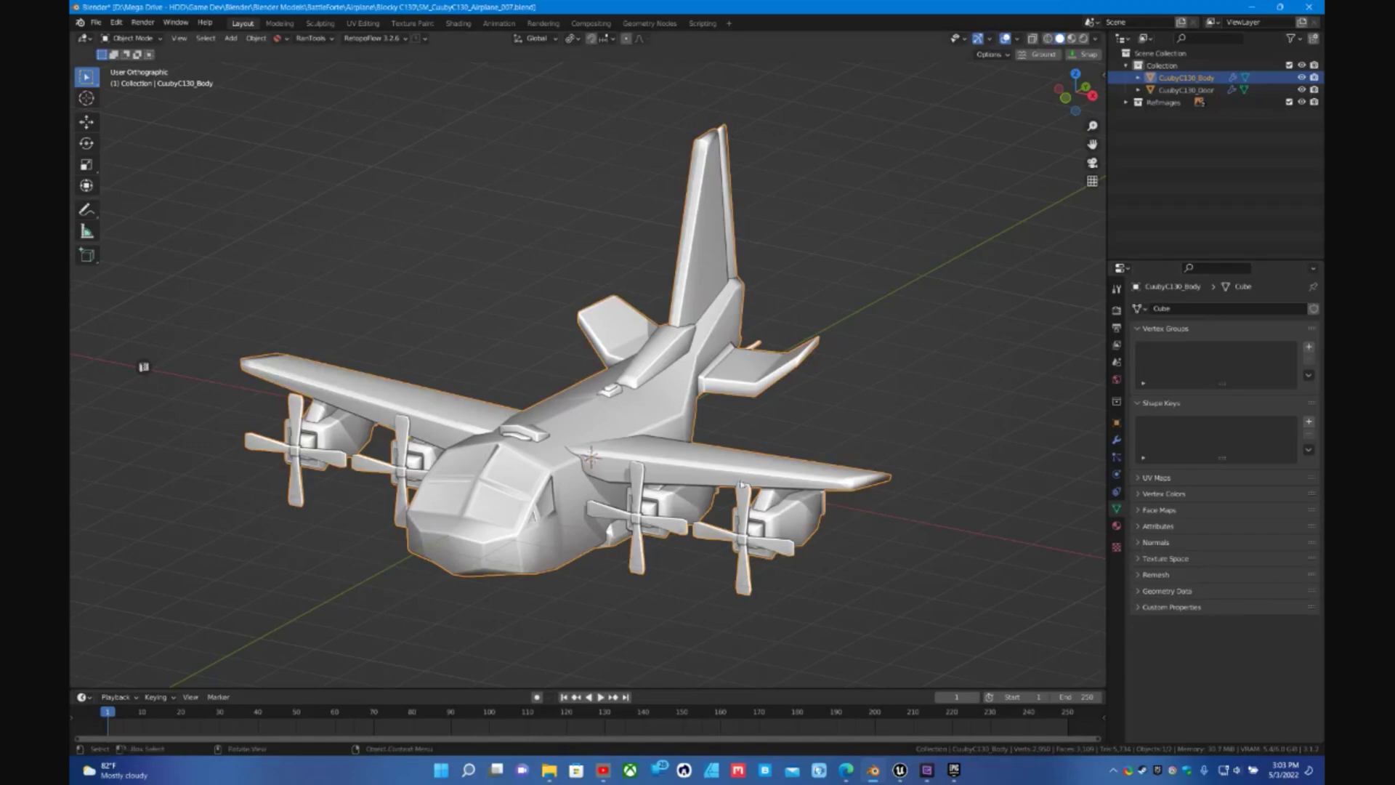
# - Return the airplane body to flat shading with Shade Flat
pyautogui.moveTo(729, 477); pyautogui.dragTo(1028, 480, button='middle')
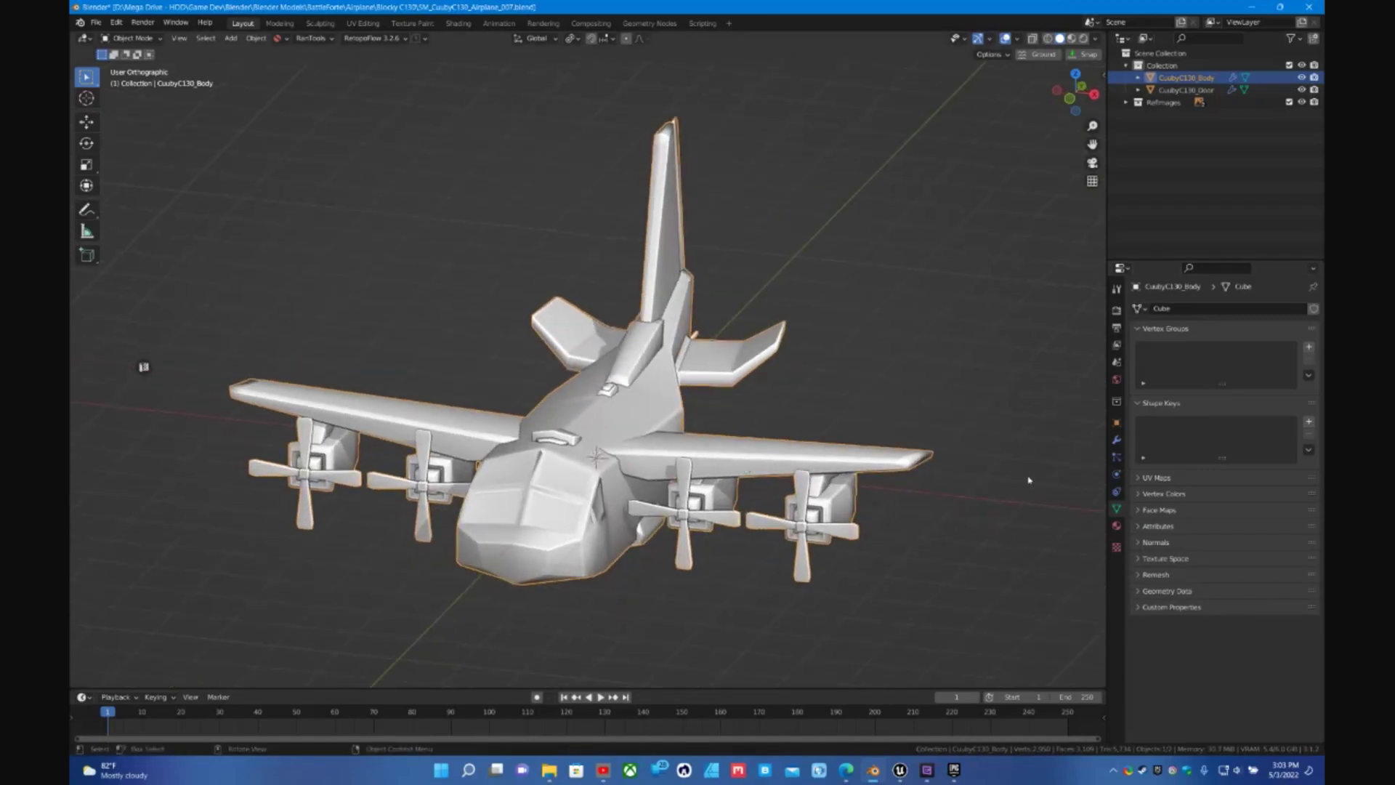
pyautogui.rightClick(585, 451)
pyautogui.click(586, 462)
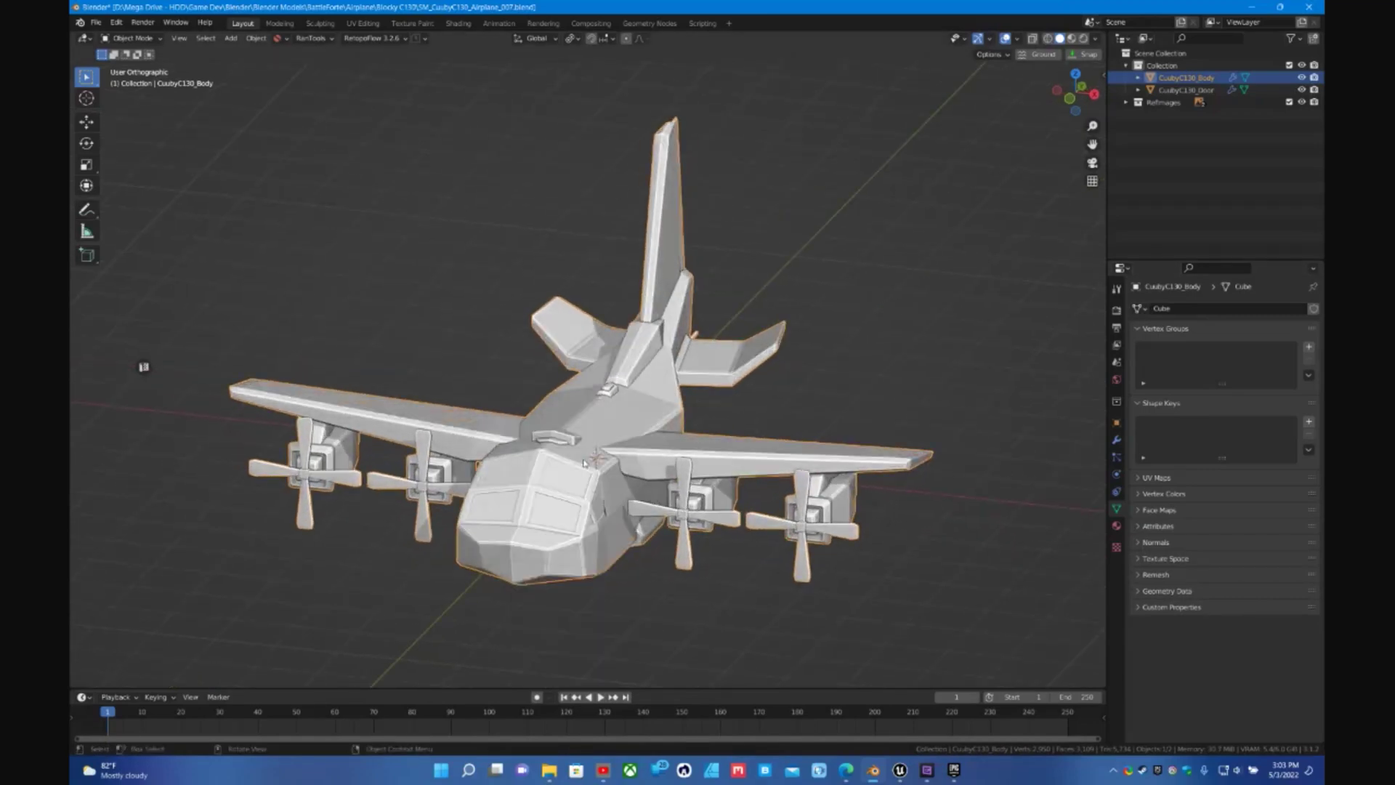
# - Apply the airplane's object transforms with Ctrl+A from the front view
pyautogui.keyDown('alt'); pyautogui.moveTo(649, 482); pyautogui.dragTo(765, 514, button='middle'); pyautogui.keyUp('alt')
pyautogui.hotkey('ctrl', 'a')
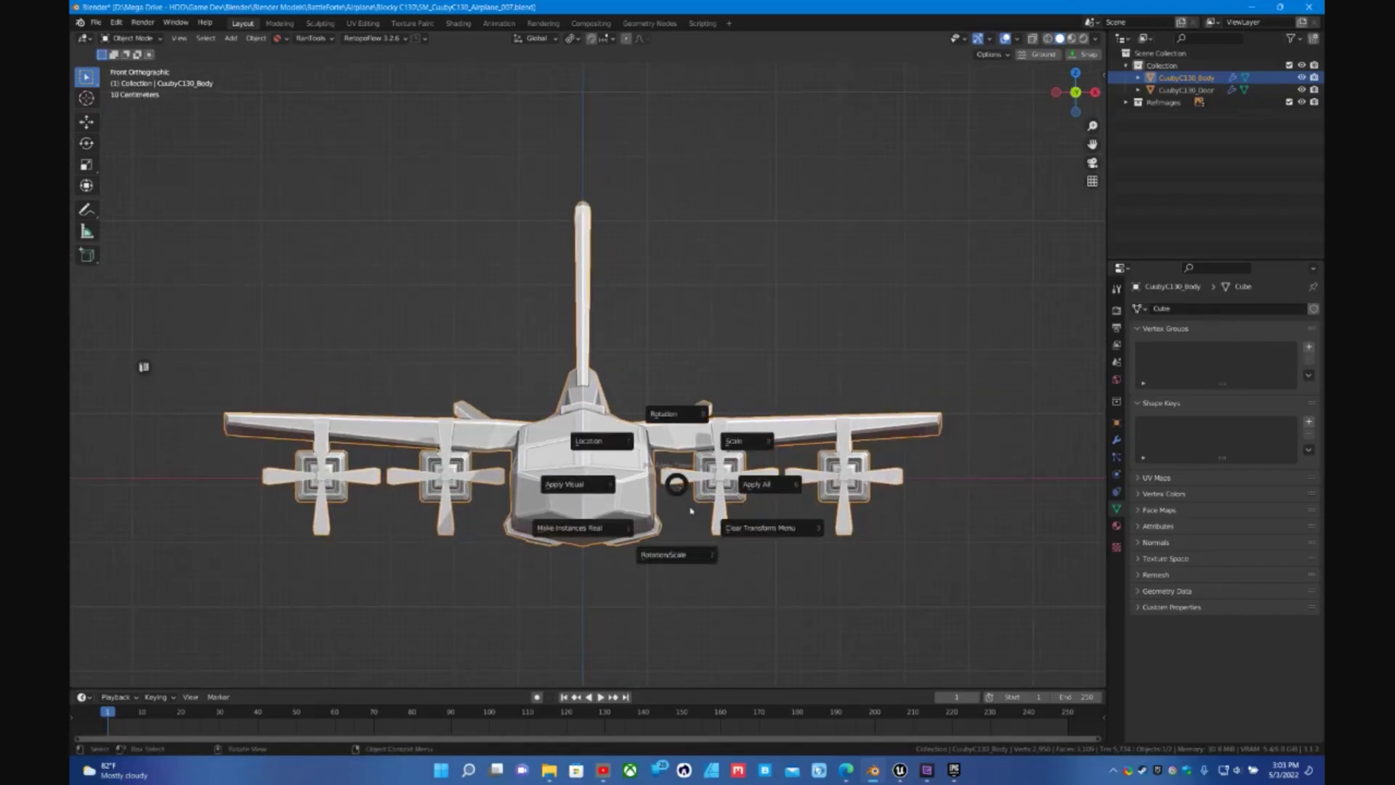
pyautogui.click(682, 549)
pyautogui.moveTo(680, 542); pyautogui.dragTo(662, 461, button='middle')
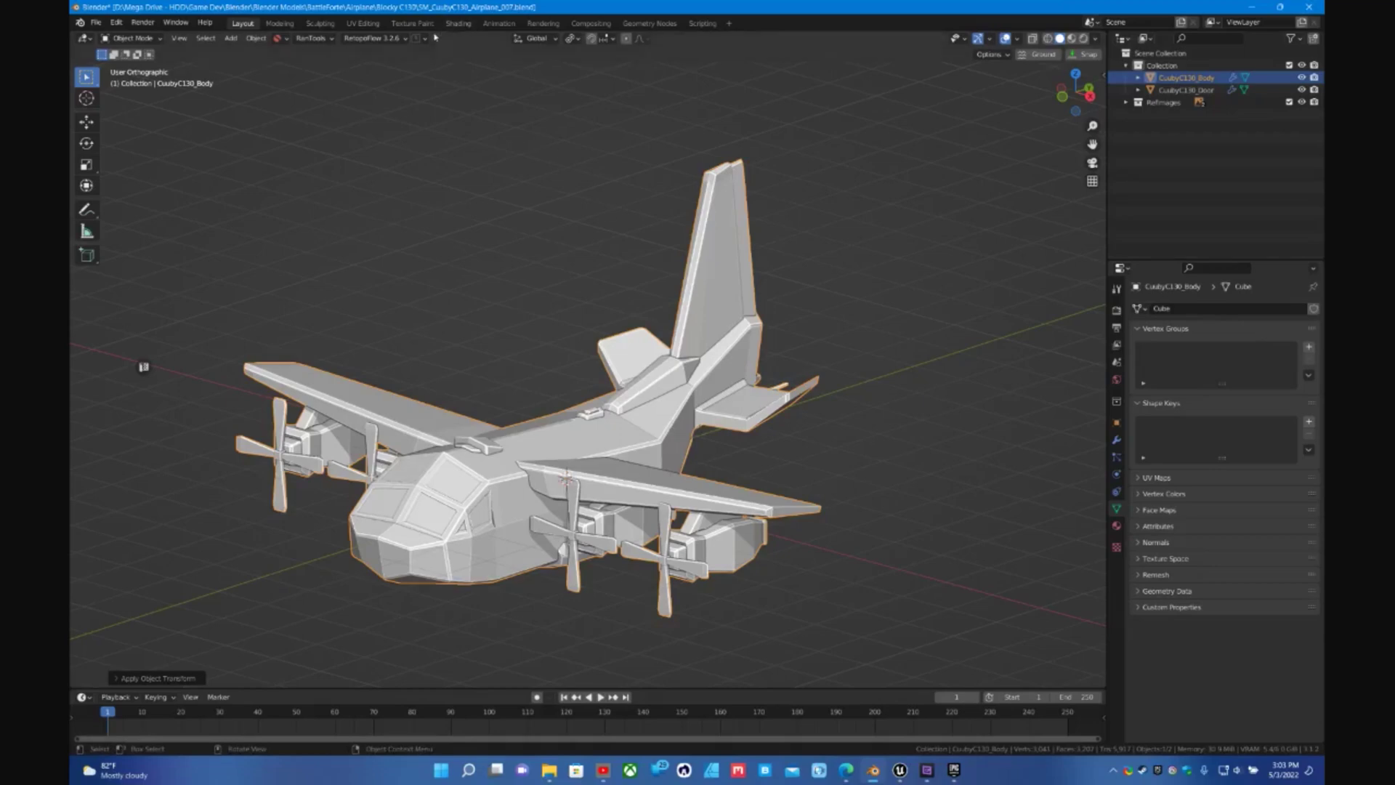
# - In UV Editing, select the entire airplane body and unwrap it with Zen UV's Zen Unwrap
pyautogui.click(366, 24)
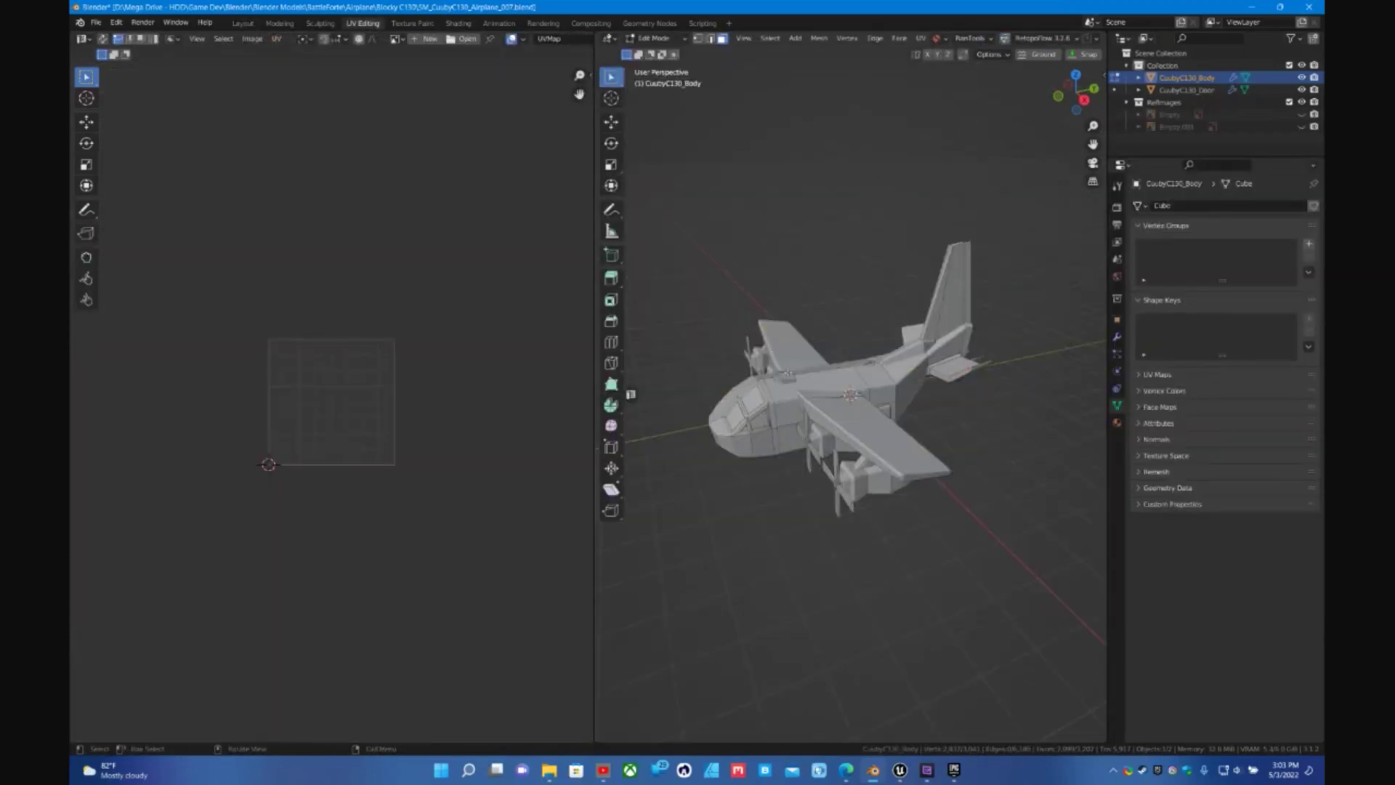
pyautogui.moveTo(849, 406); pyautogui.dragTo(894, 382, button='middle')
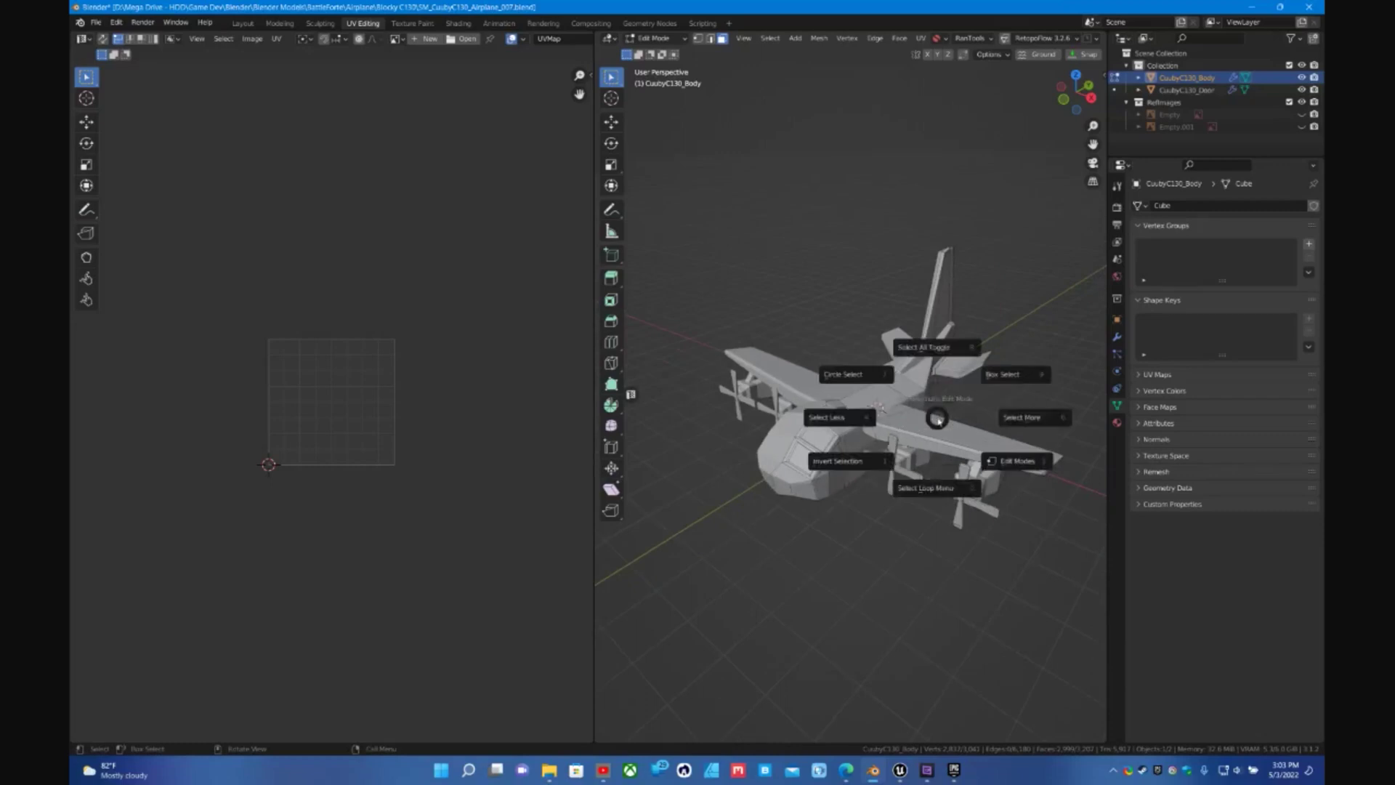
pyautogui.click(932, 348)
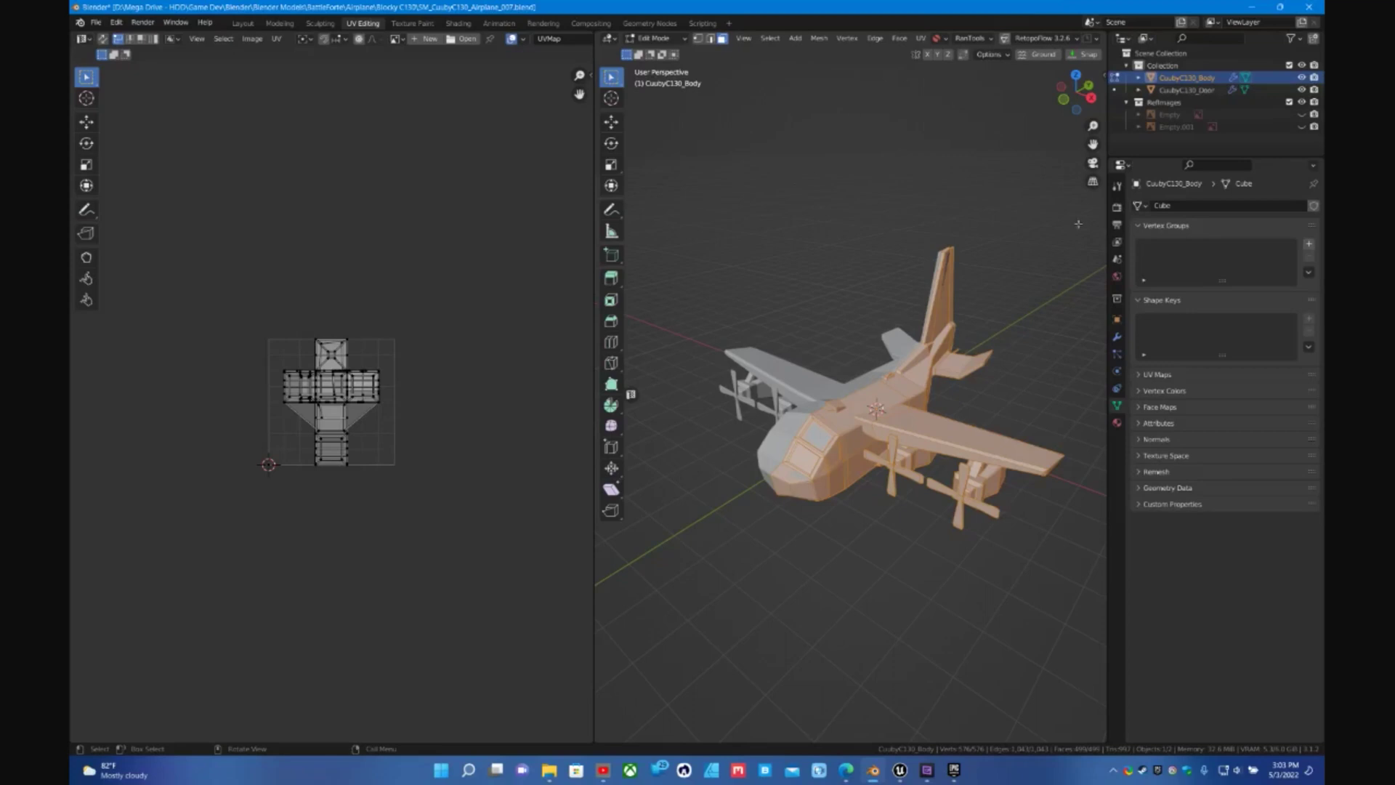
pyautogui.press('n')
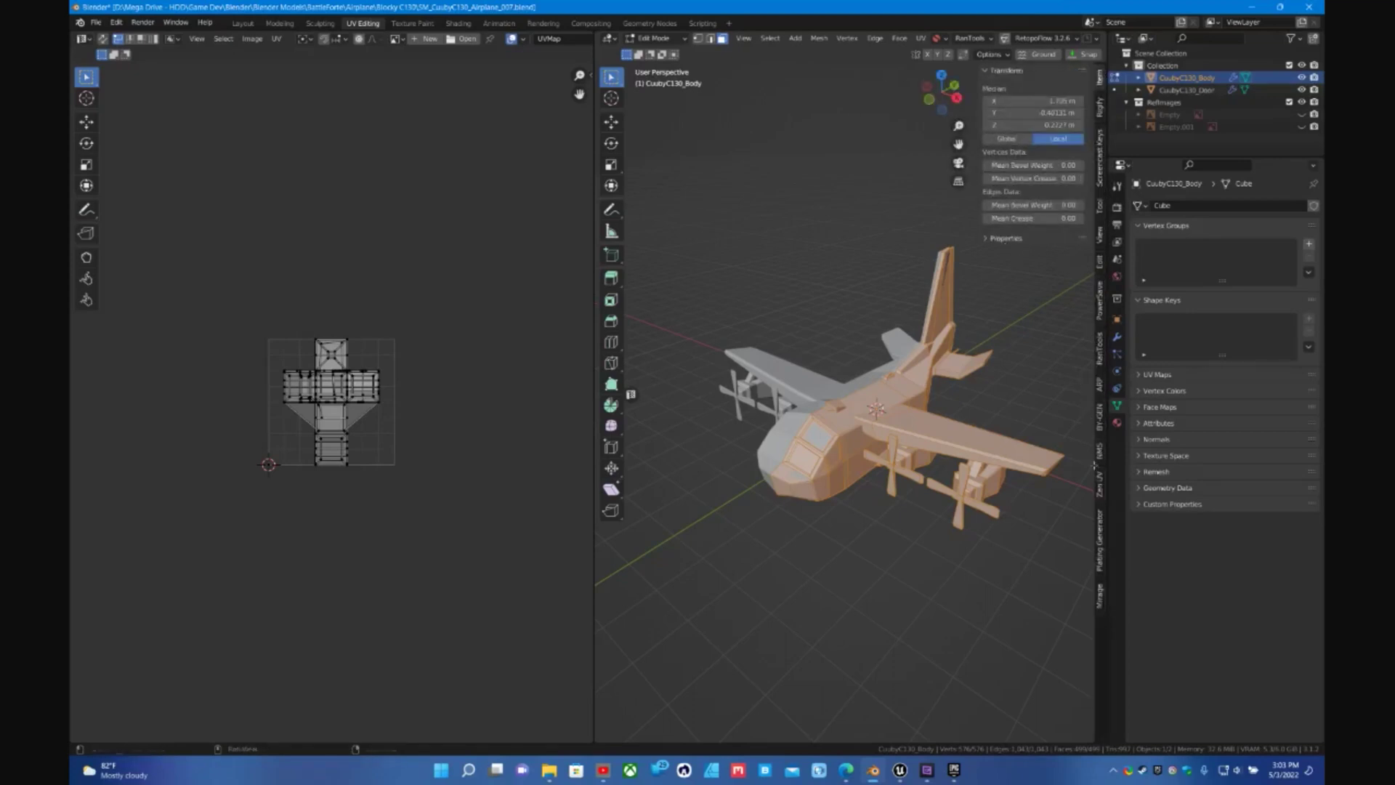
pyautogui.click(1100, 485)
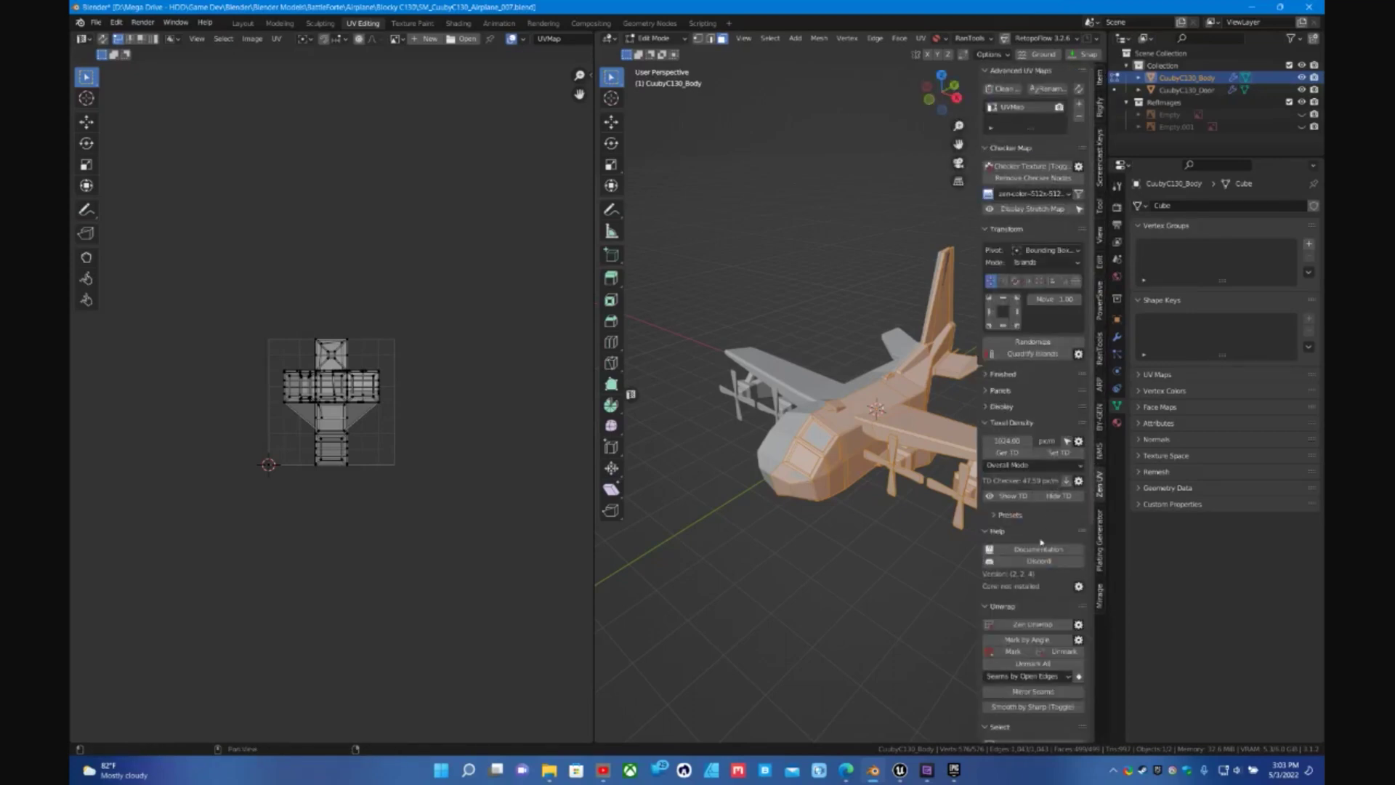
pyautogui.click(1030, 625)
pyautogui.moveTo(900, 509); pyautogui.dragTo(842, 495, button='middle')
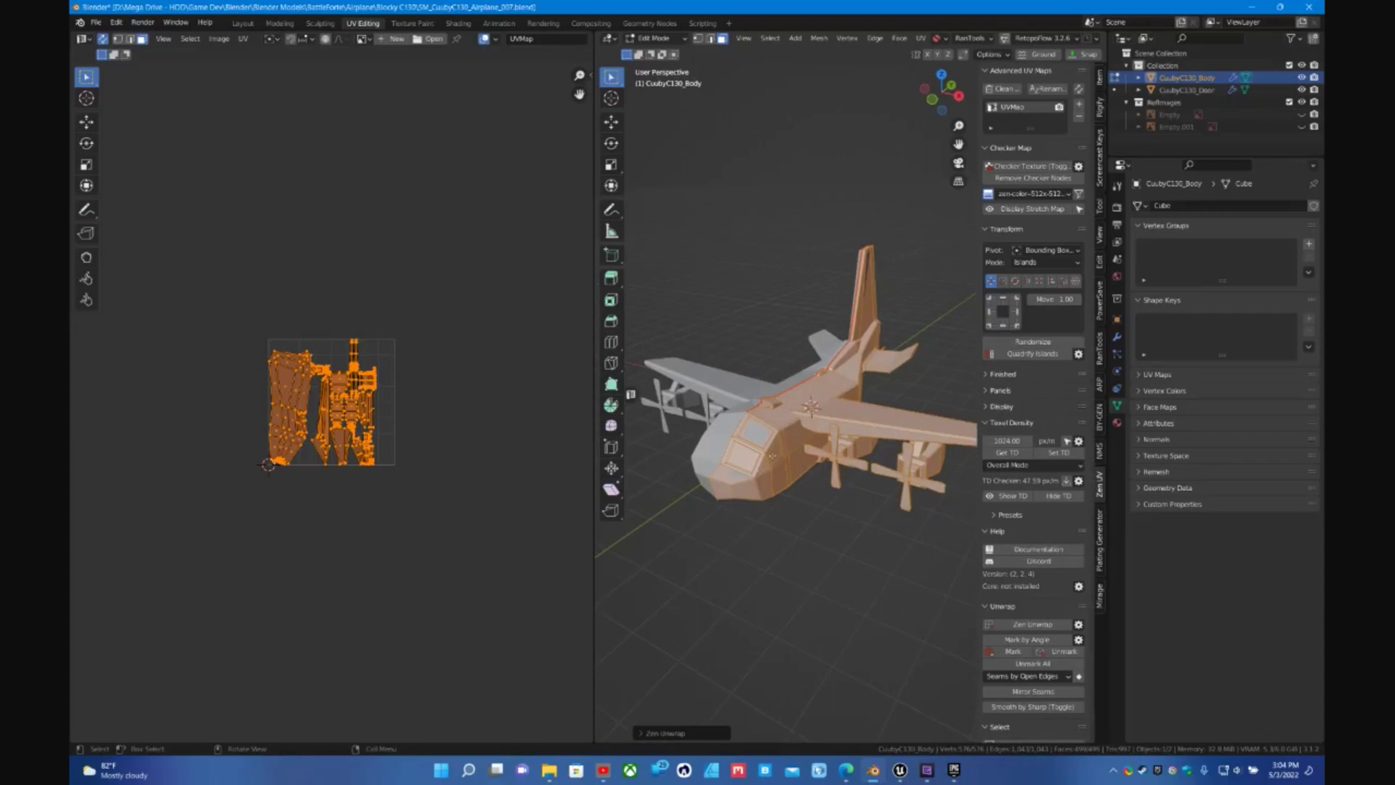
pyautogui.hotkey('ctrl', 'Tab')
# - In Object Mode, apply the body's Mirror and Bevel modifiers, then switch the body back into Edit Mode
pyautogui.click(795, 390)
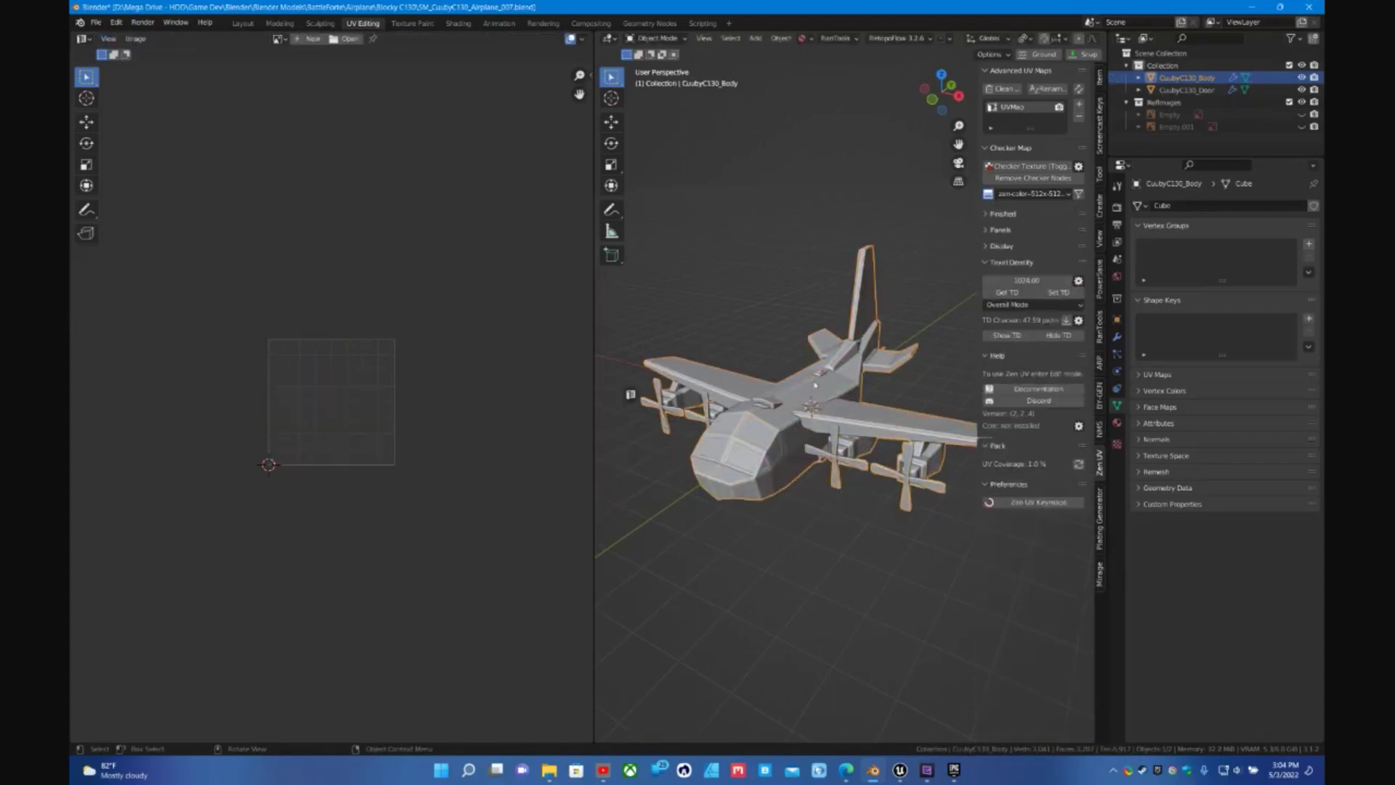
pyautogui.click(1117, 336)
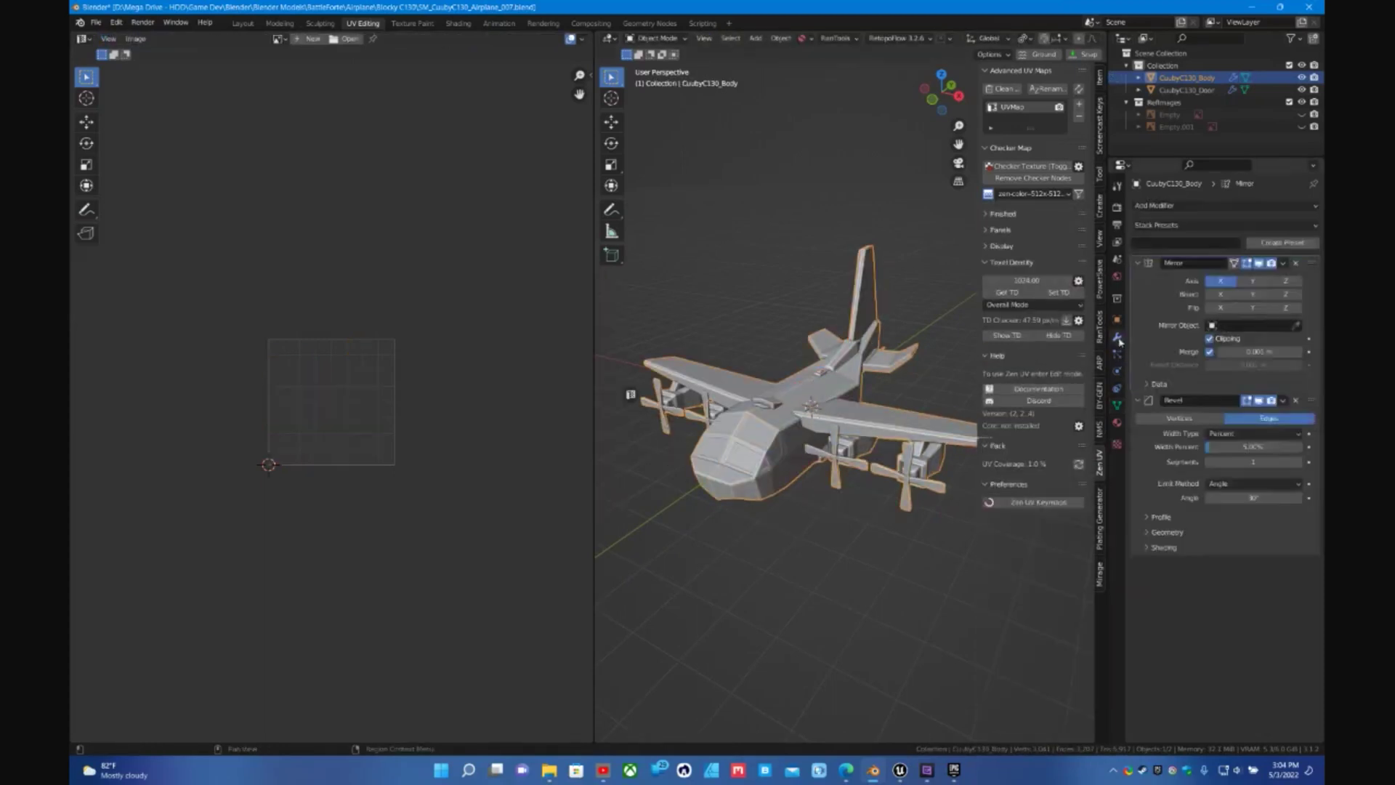
pyautogui.hotkey('ctrl', 'a')
pyautogui.hotkey('ctrl', 'a')
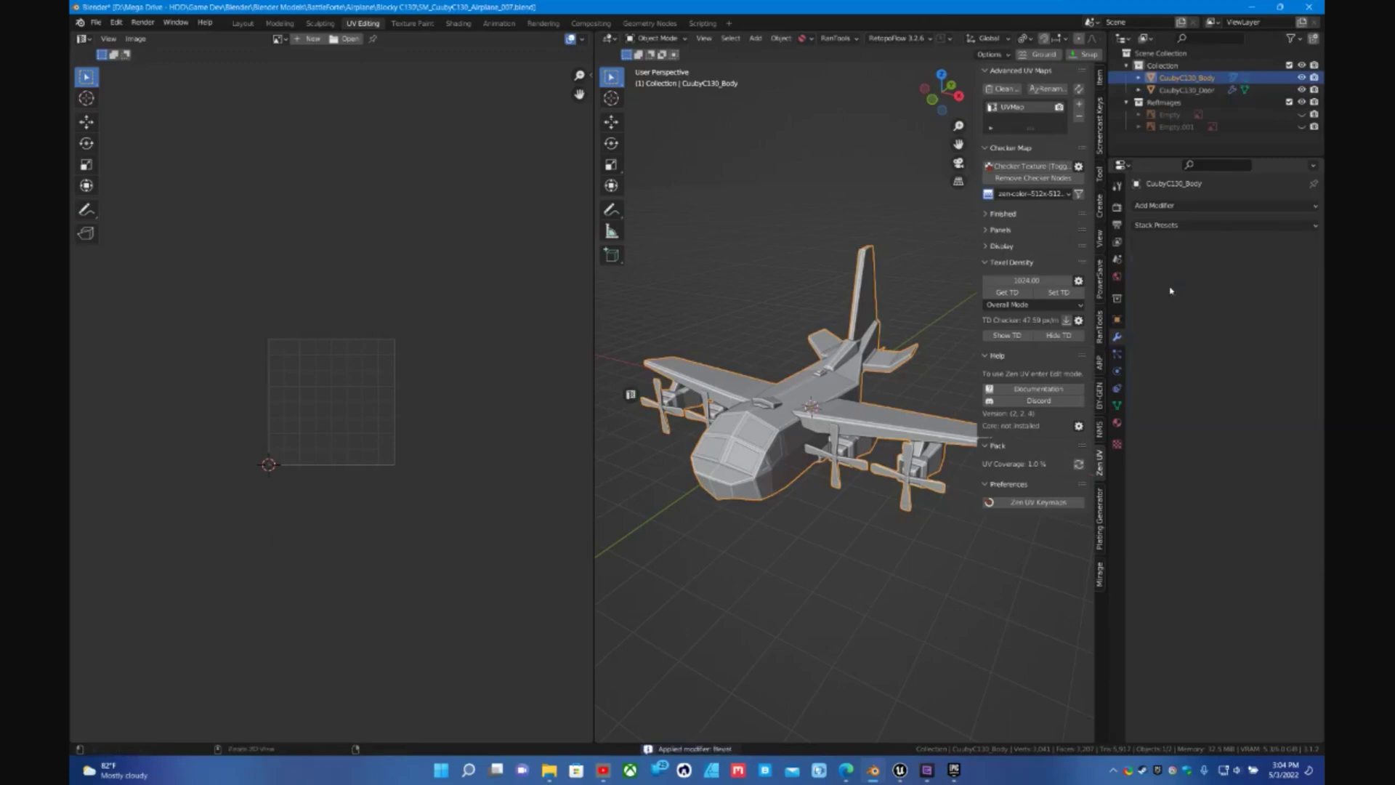
pyautogui.press('n')
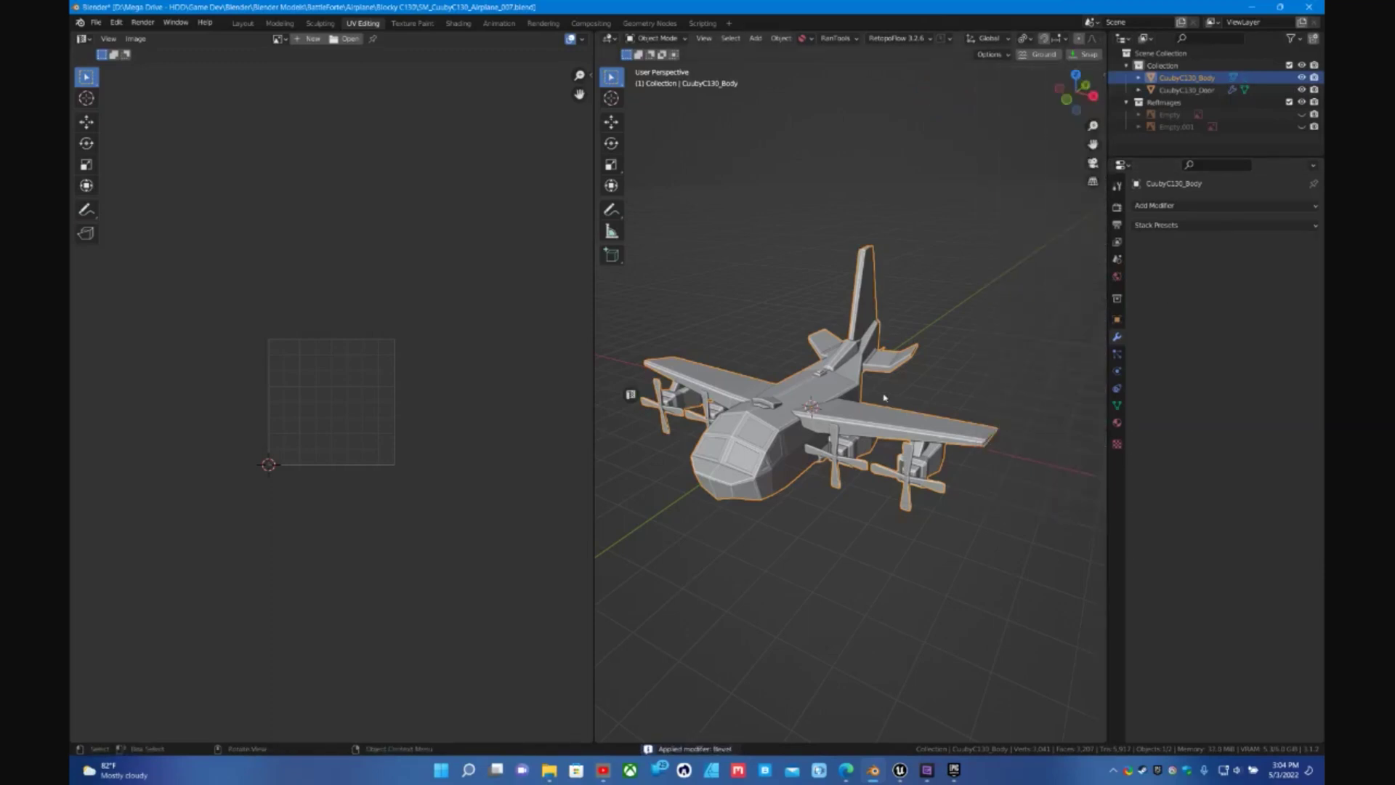
pyautogui.hotkey('ctrl', 'Tab')
pyautogui.click(867, 326)
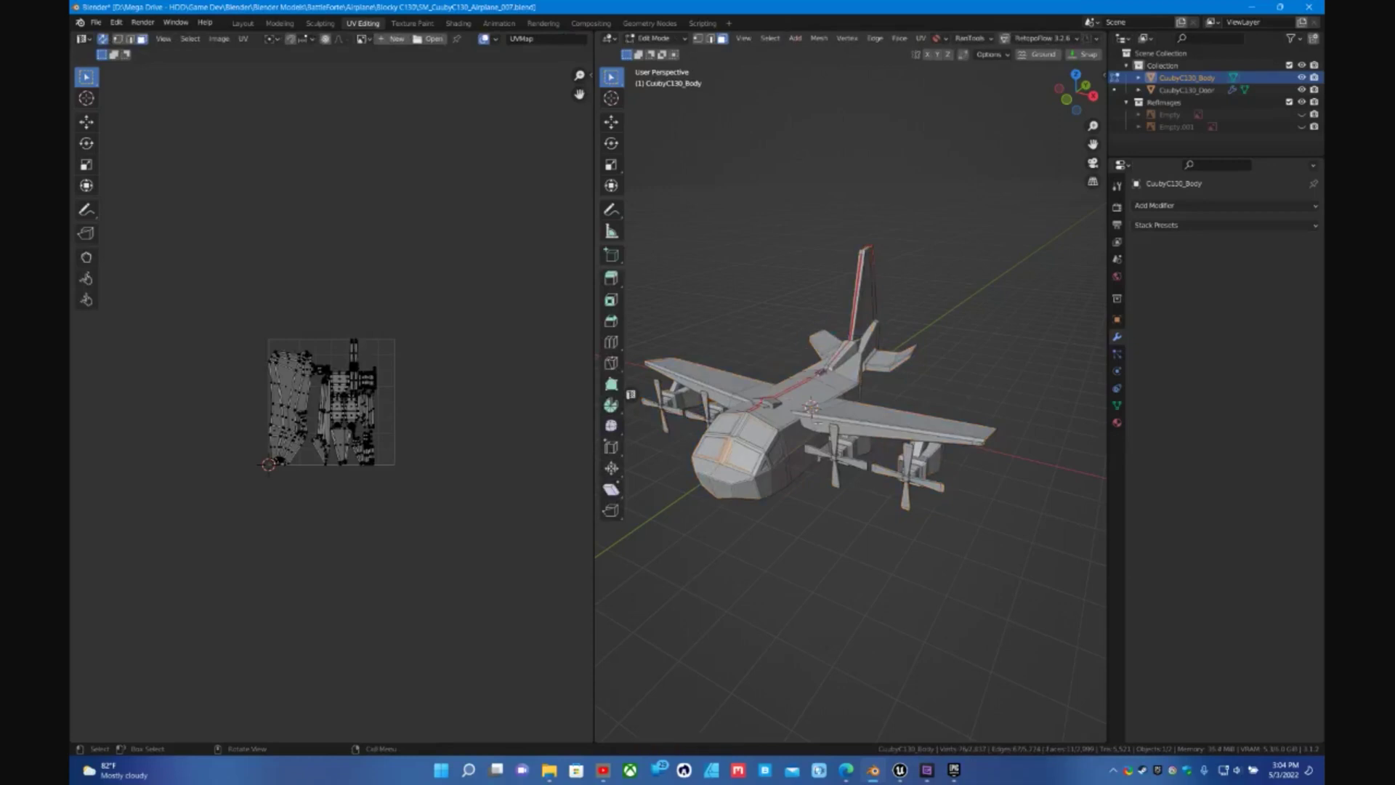
# - Select the whole mesh and all UVs, and re-unwrap them with Zen Unwrap
pyautogui.hotkey('ctrl', 'Tab')
pyautogui.press('a')
pyautogui.click(842, 392)
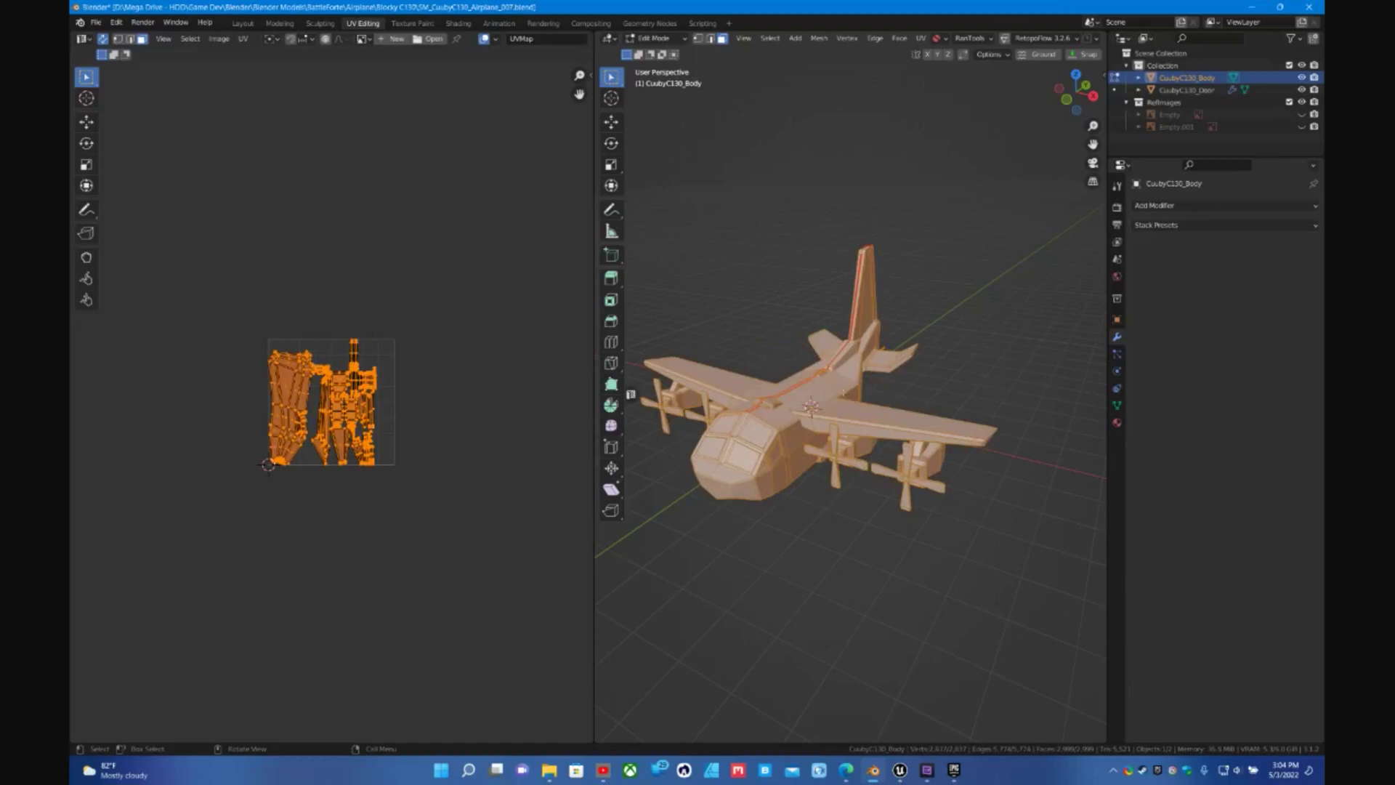
pyautogui.press('n')
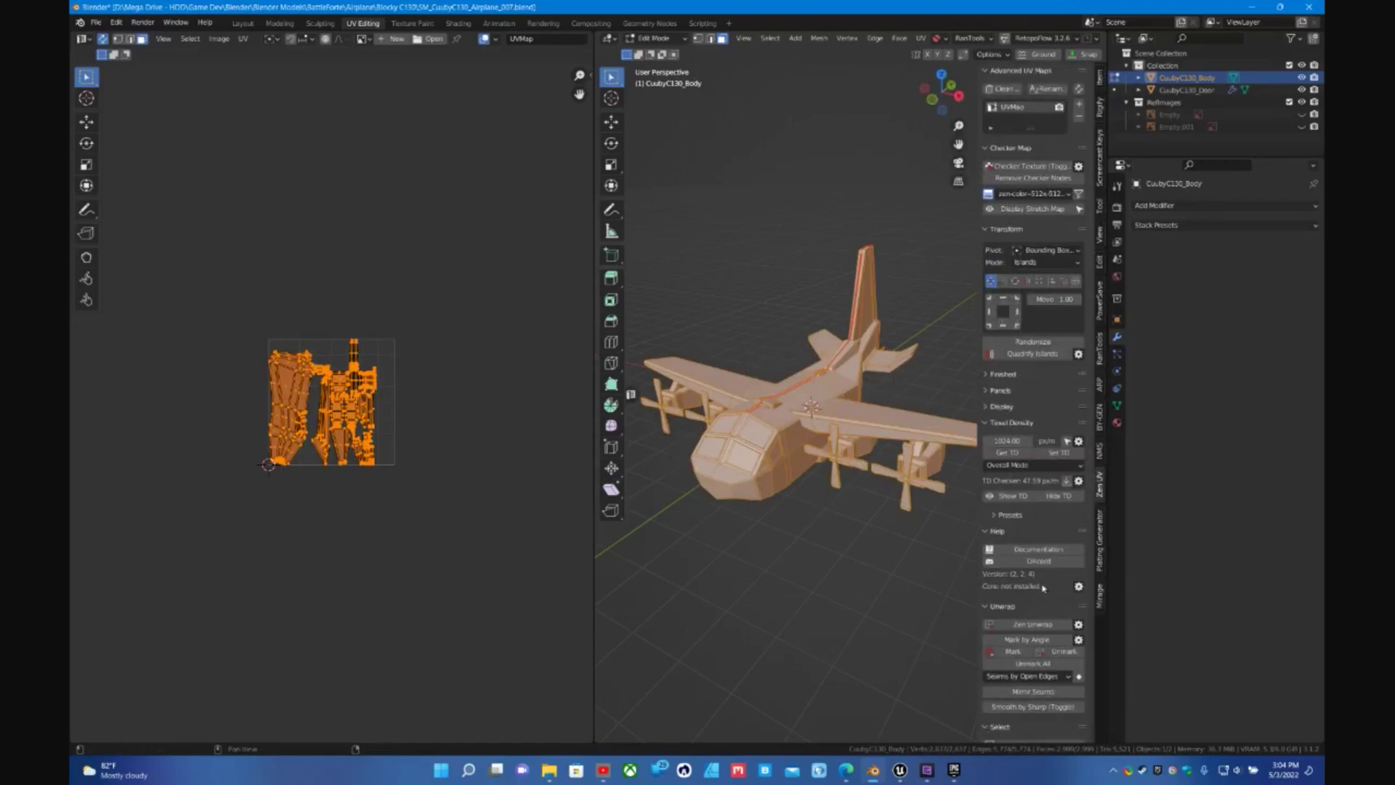
pyautogui.click(1029, 623)
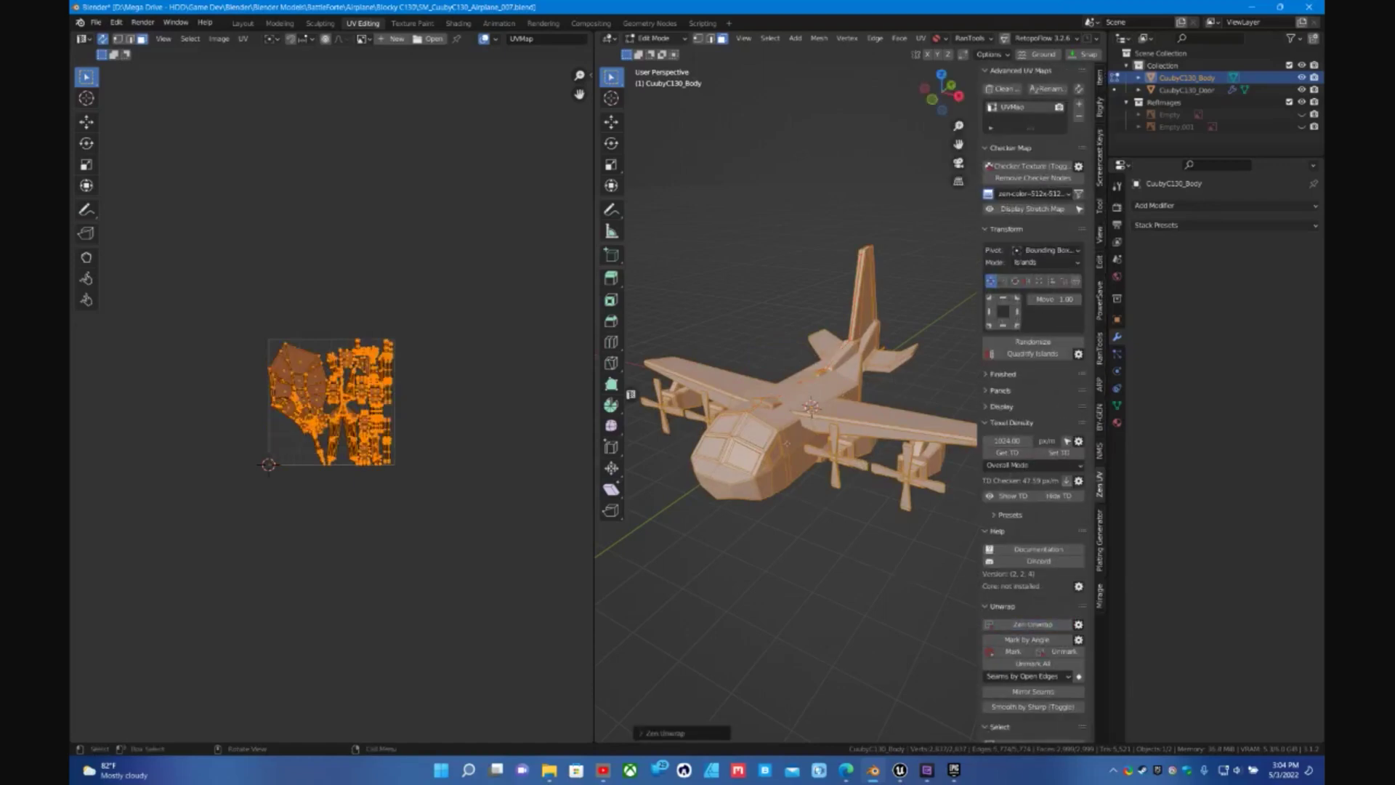
# - Unwrap the body with Smart UV Project, then return to the Layout workspace
pyautogui.press('u')
pyautogui.click(788, 443)
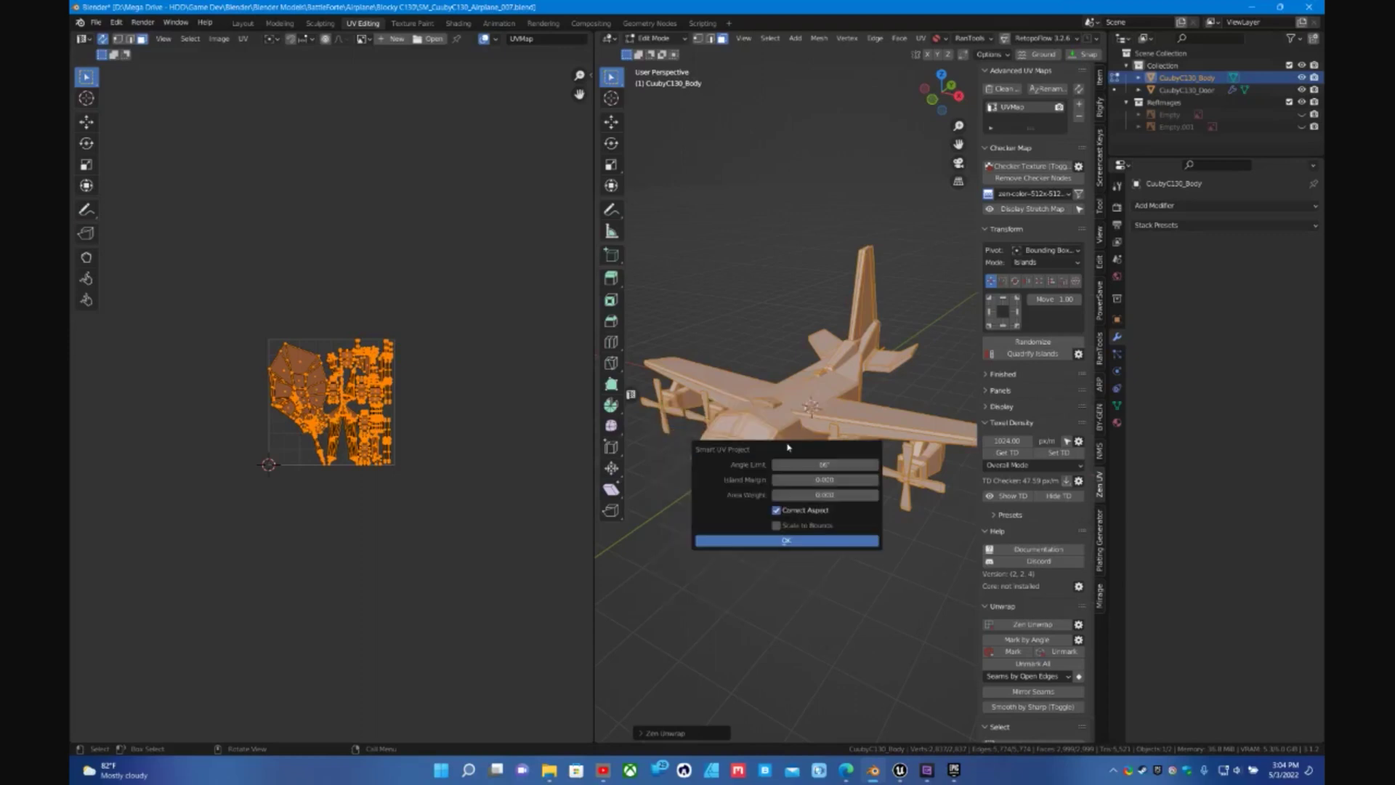
pyautogui.click(788, 539)
pyautogui.scroll(3, 432, 483)
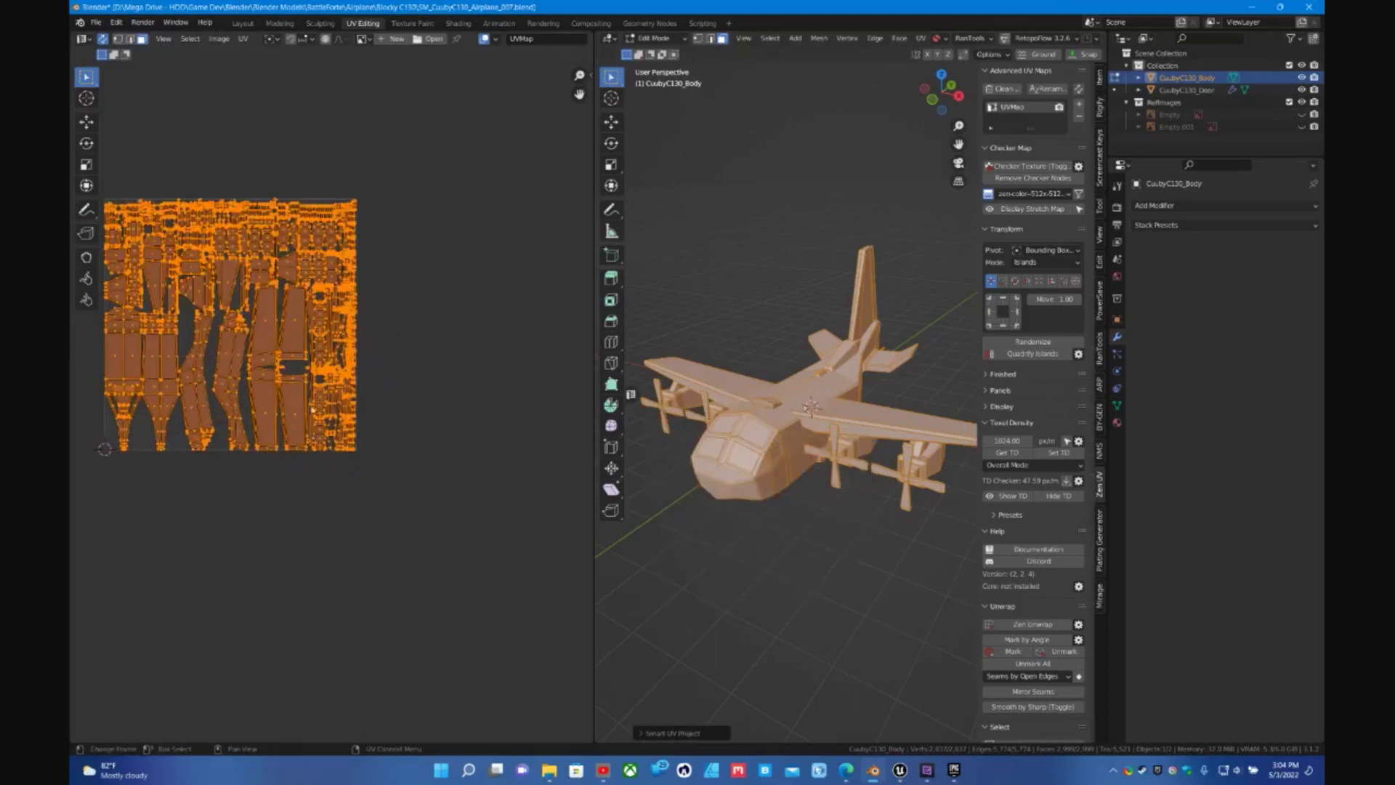
pyautogui.moveTo(210, 303); pyautogui.dragTo(265, 378, button='middle')
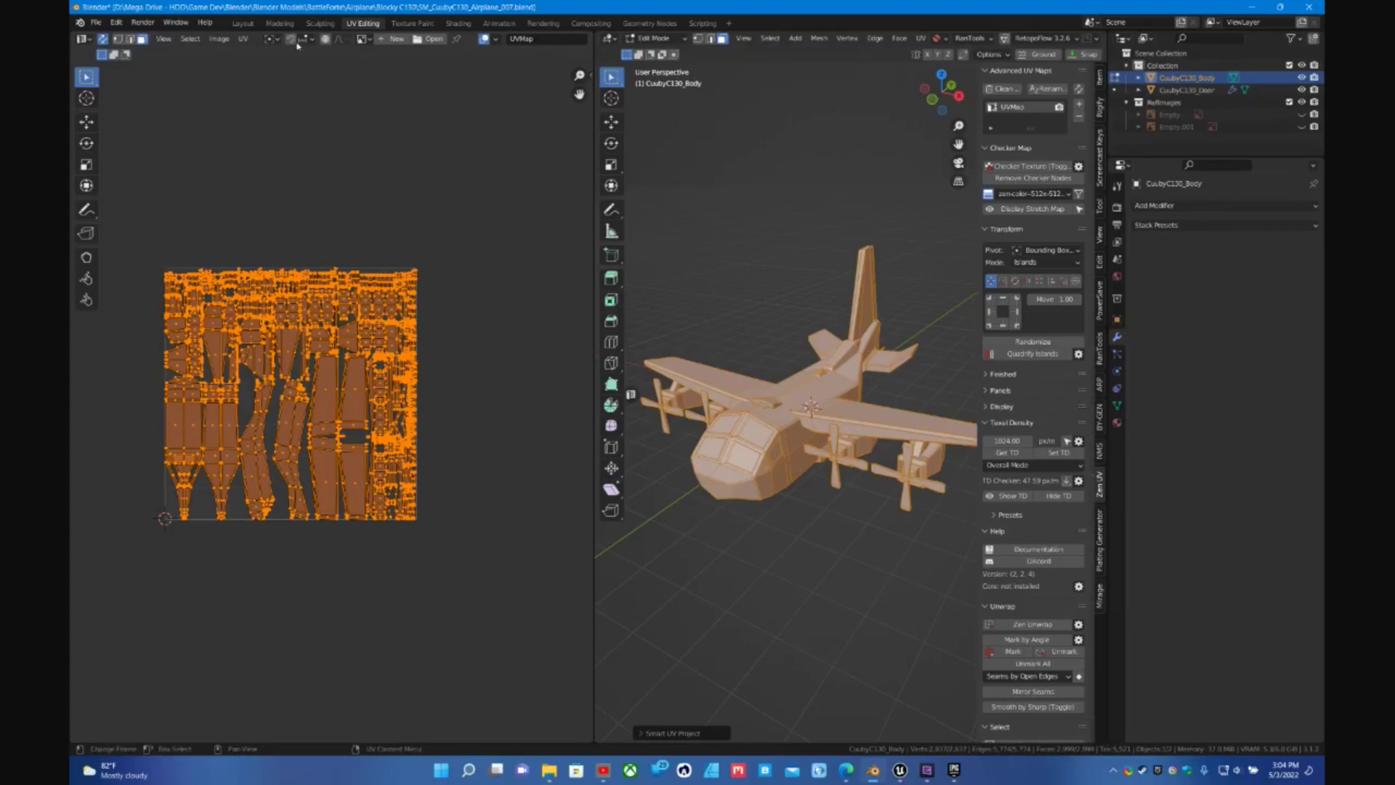
pyautogui.click(242, 23)
pyautogui.moveTo(504, 386); pyautogui.dragTo(283, 233, button='middle')
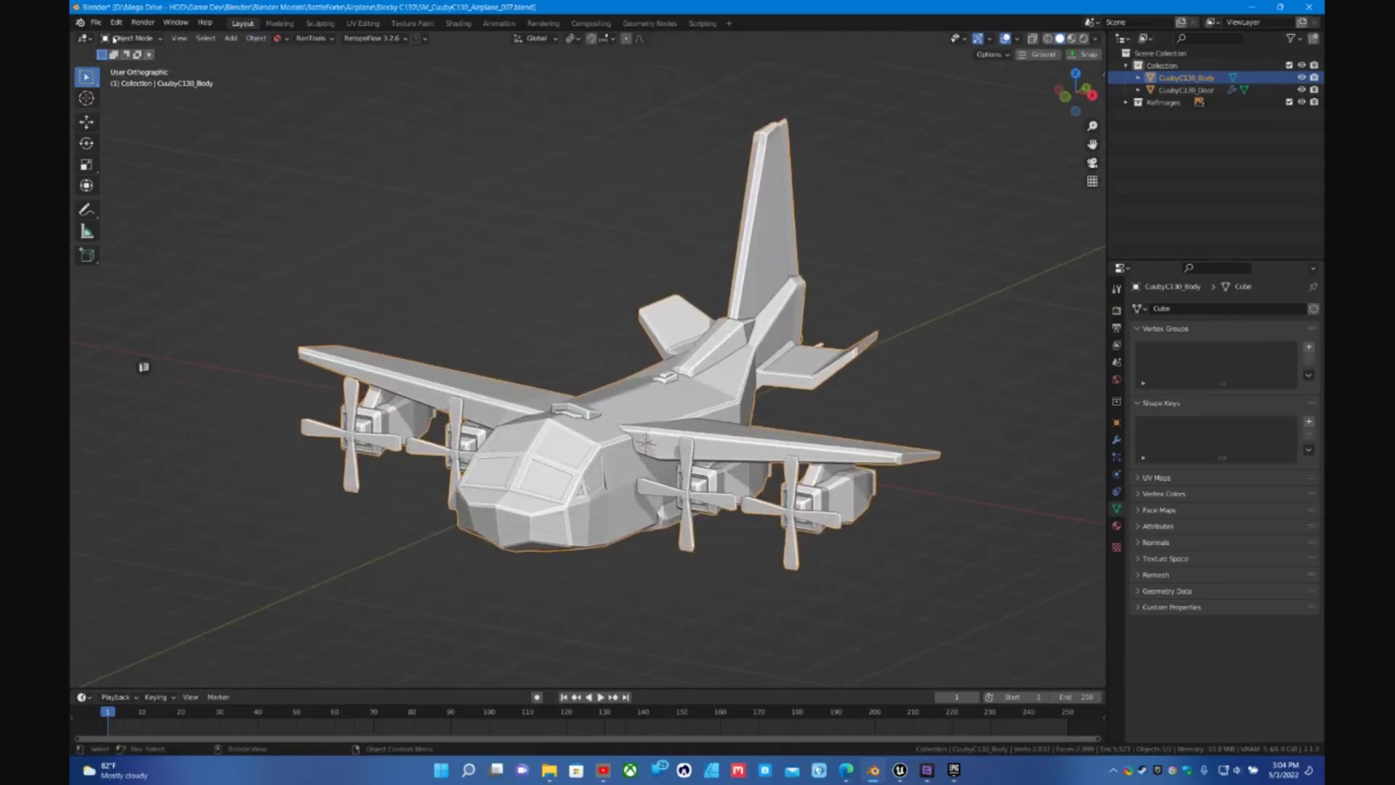
pyautogui.moveTo(144, 367); pyautogui.dragTo(144, 367, button='middle')
pyautogui.keyDown('shift'); pyautogui.click(677, 476); pyautogui.keyUp('shift')
pyautogui.keyDown('shift'); pyautogui.click(689, 487); pyautogui.keyUp('shift')
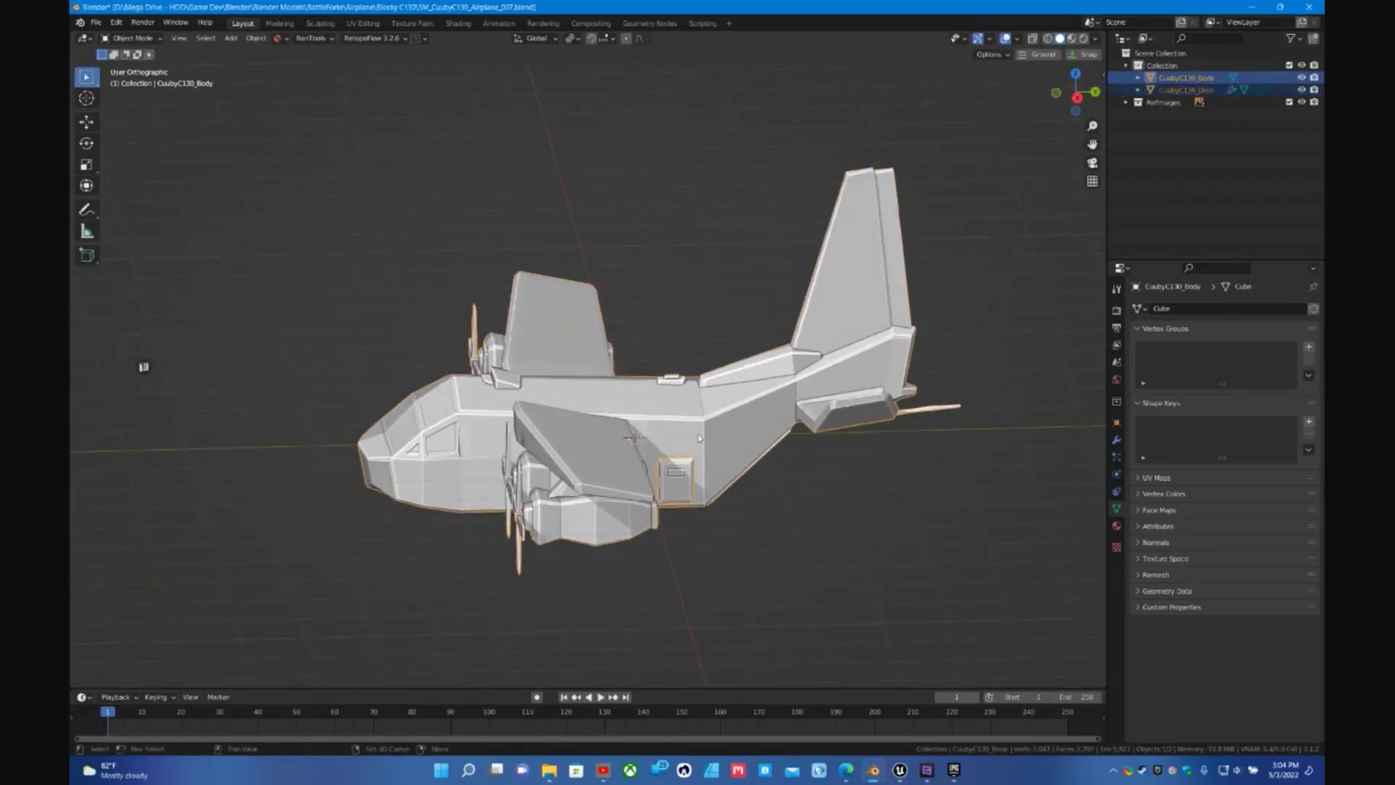
pyautogui.moveTo(689, 487); pyautogui.dragTo(689, 451, button='middle')
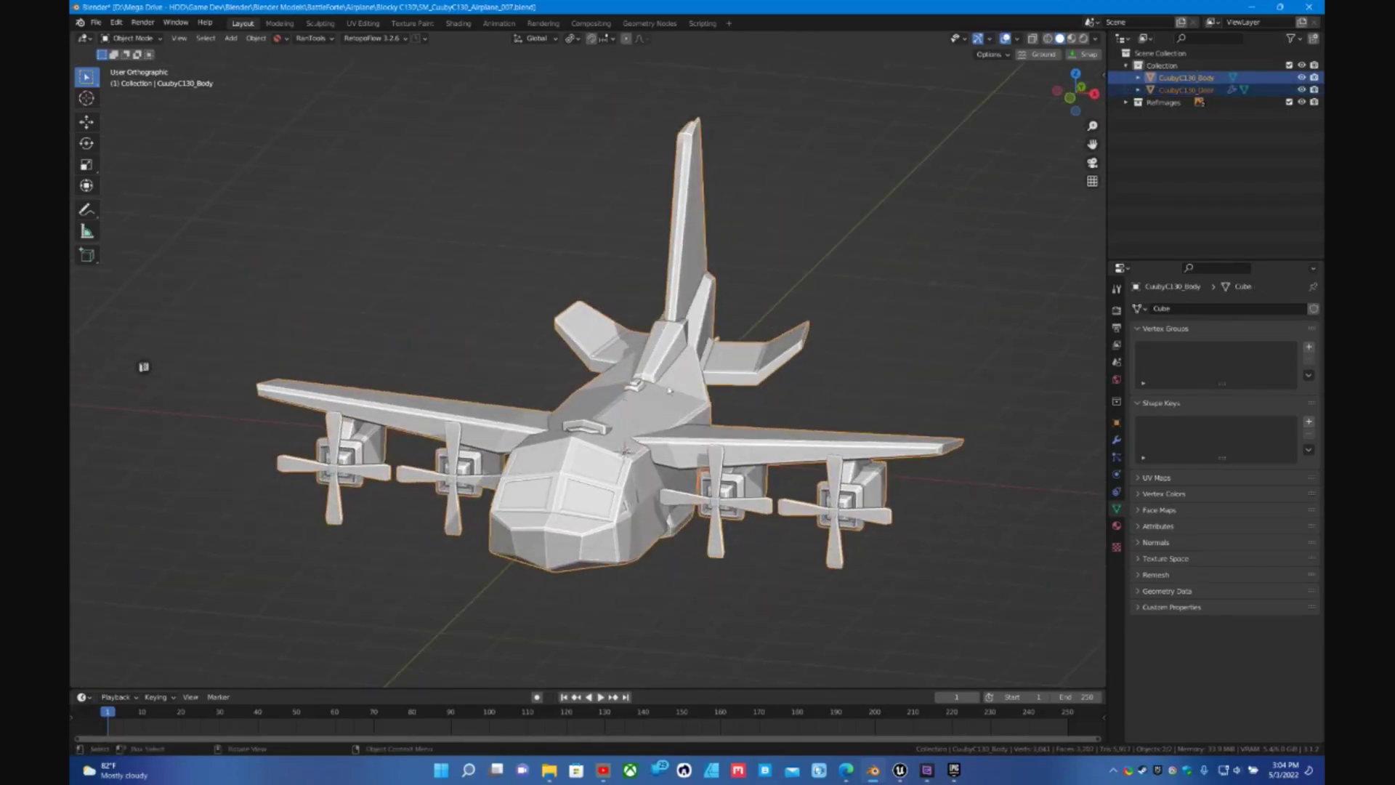
pyautogui.click(669, 390)
# - Start an FBX export limited to Selected Objects, with Mesh as the only object type
pyautogui.click(95, 22)
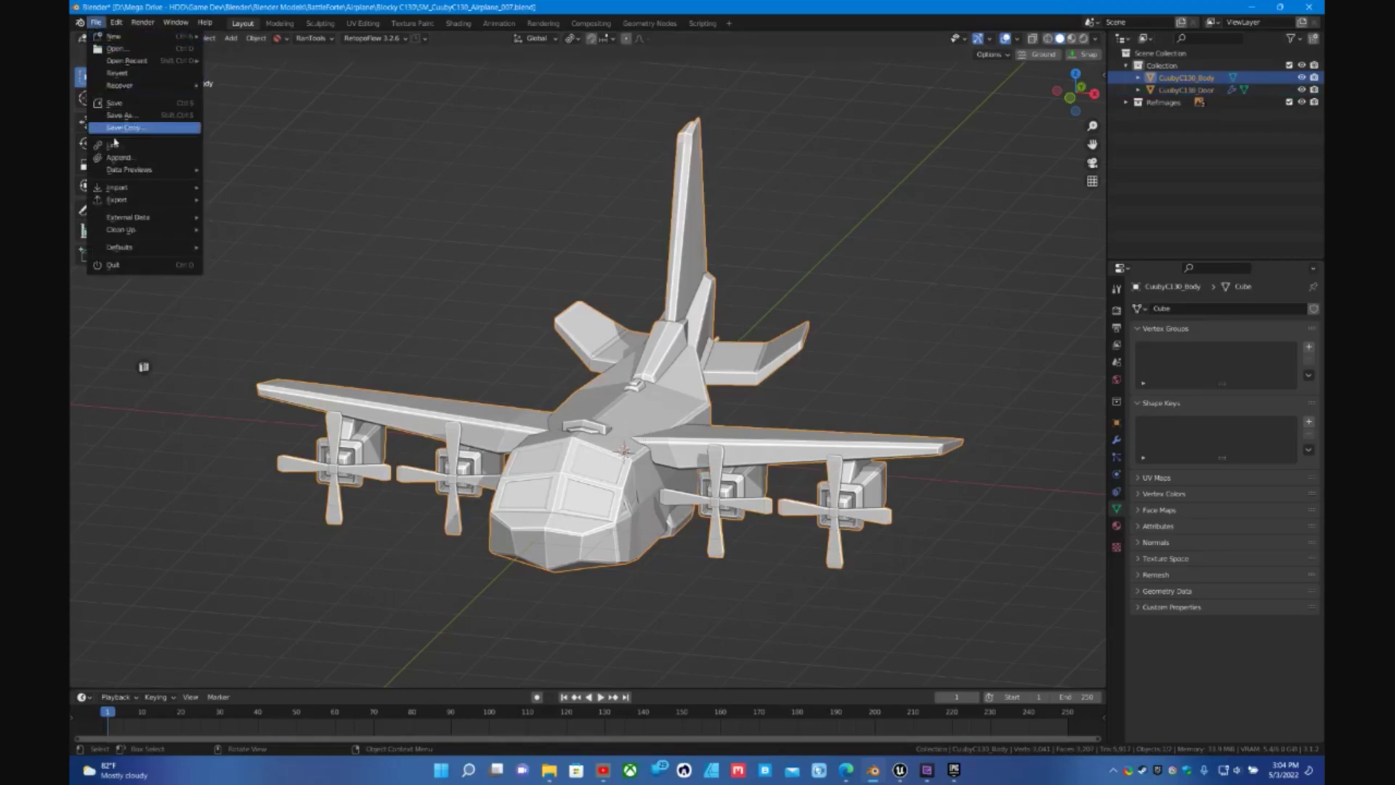
pyautogui.moveTo(116, 199)
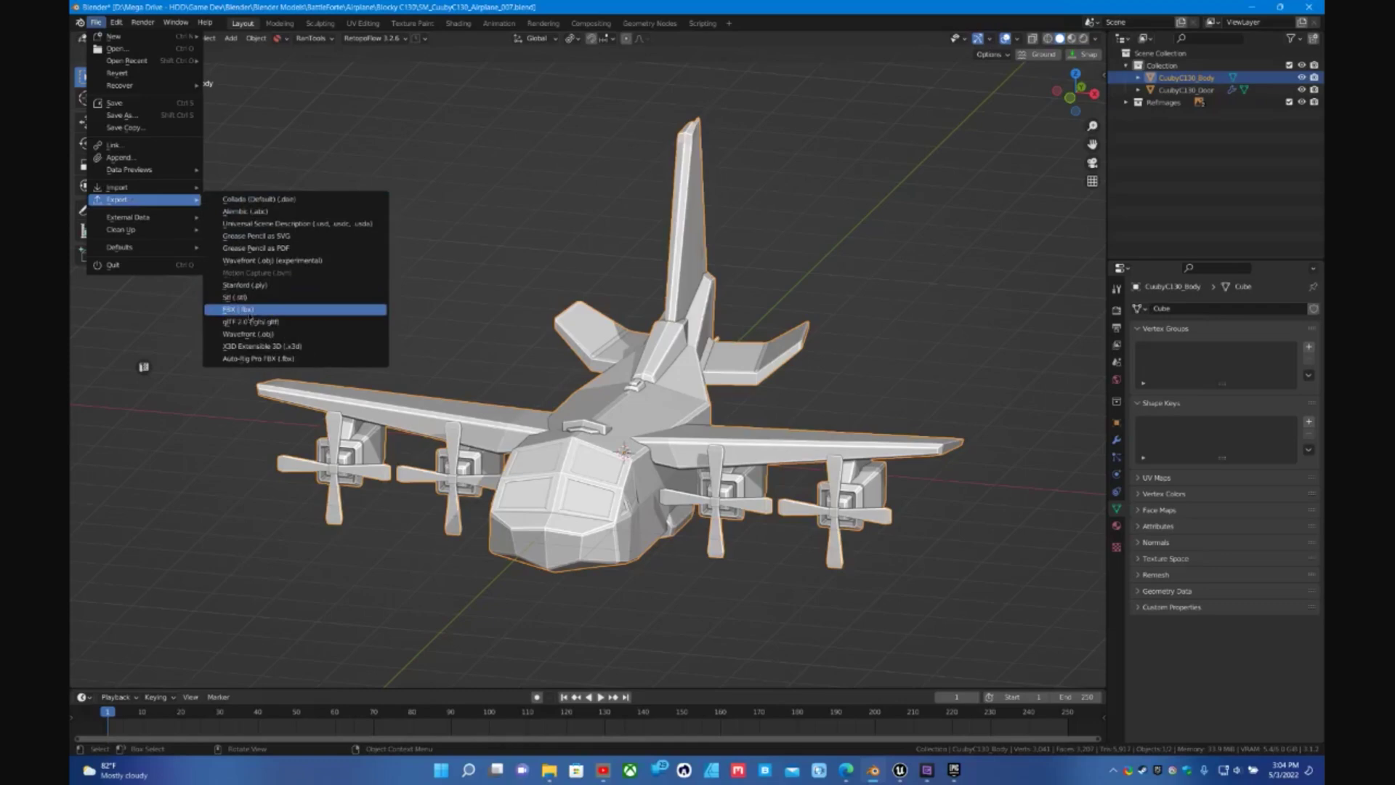
pyautogui.click(240, 309)
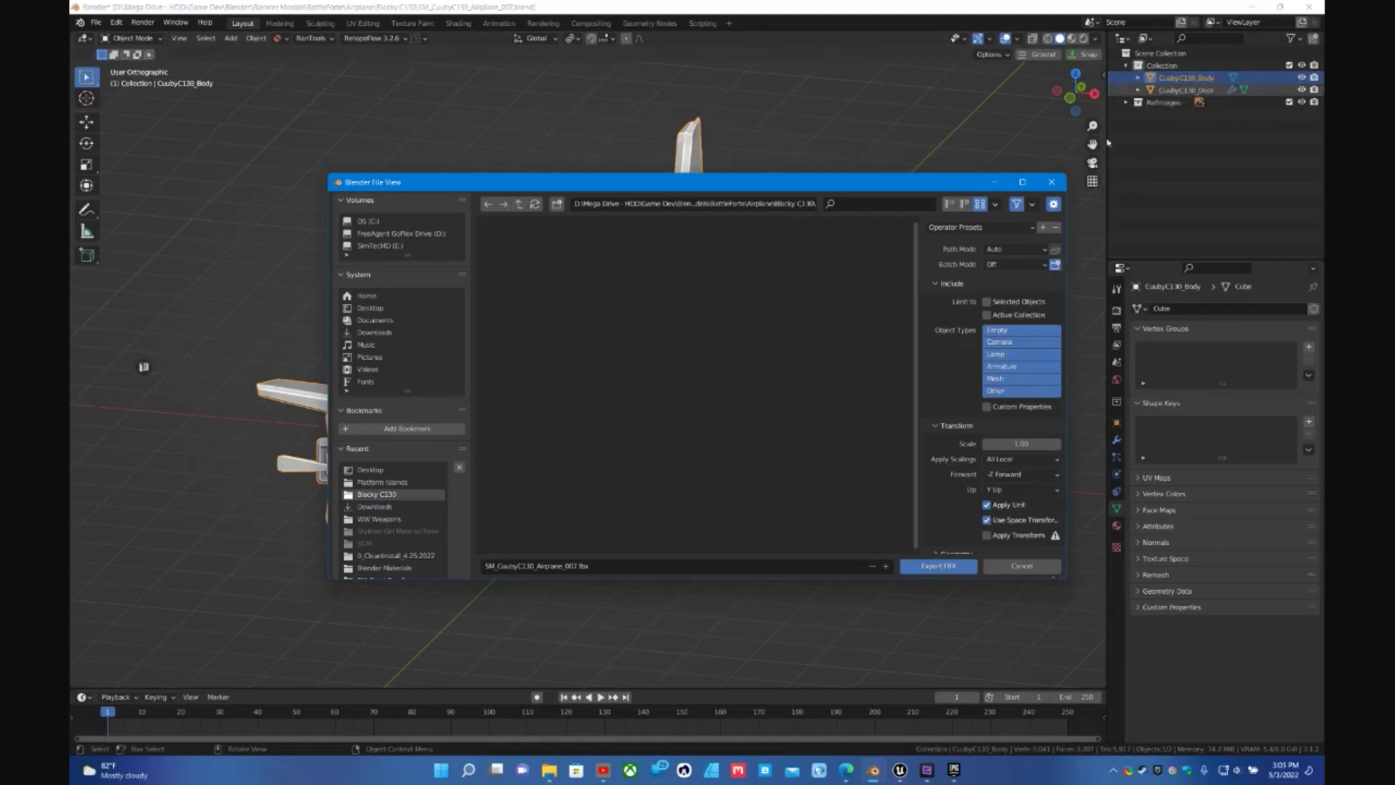
pyautogui.click(987, 302)
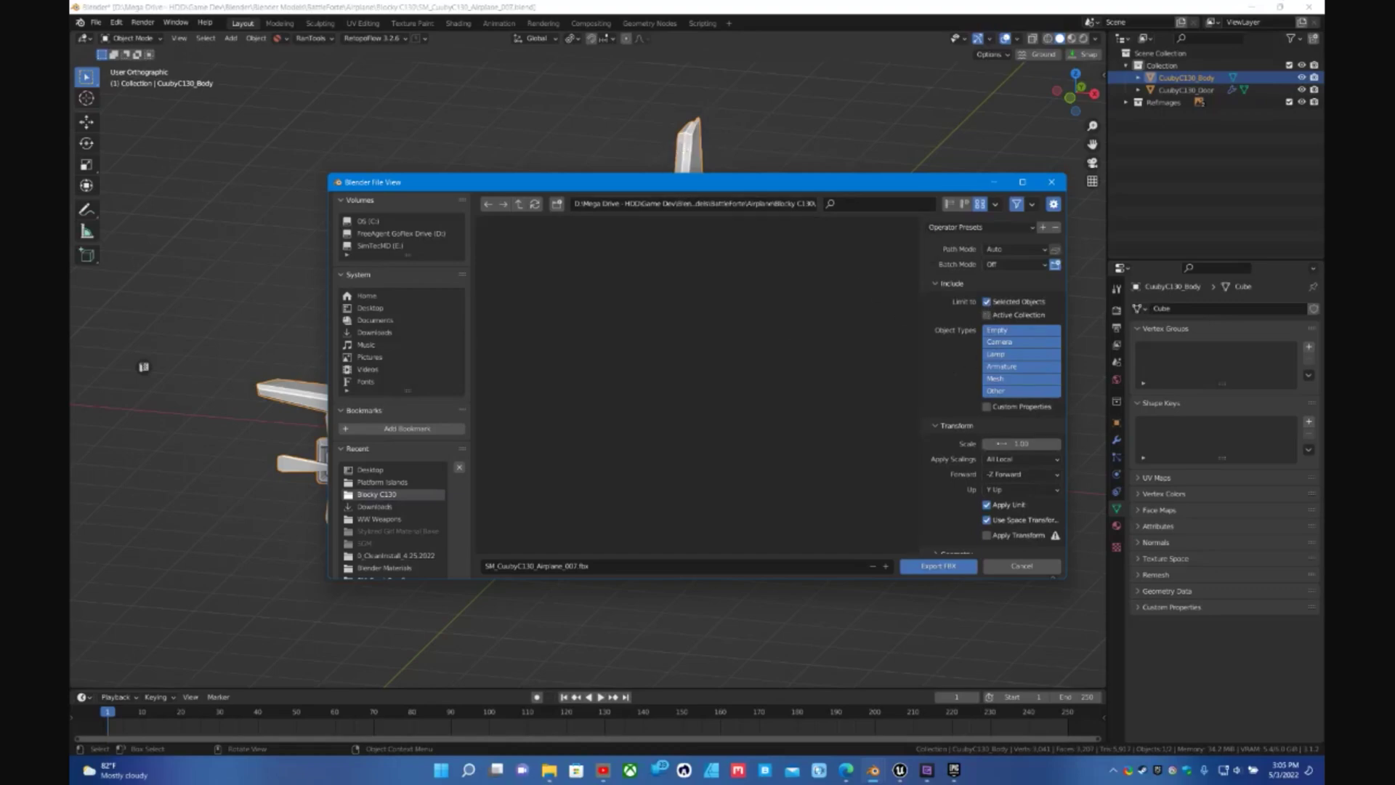
pyautogui.click(1007, 381)
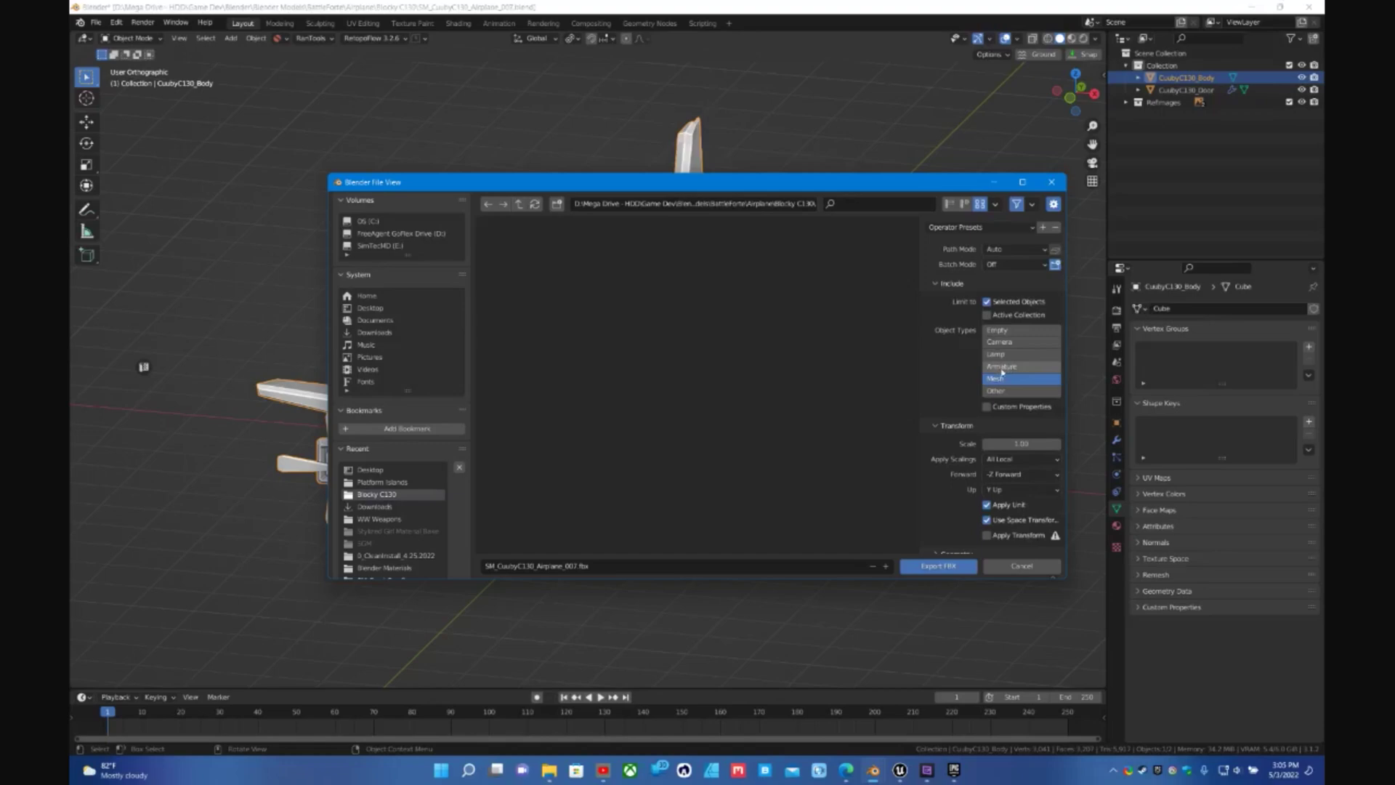
pyautogui.keyDown('shift'); pyautogui.click(1014, 368); pyautogui.keyUp('shift')
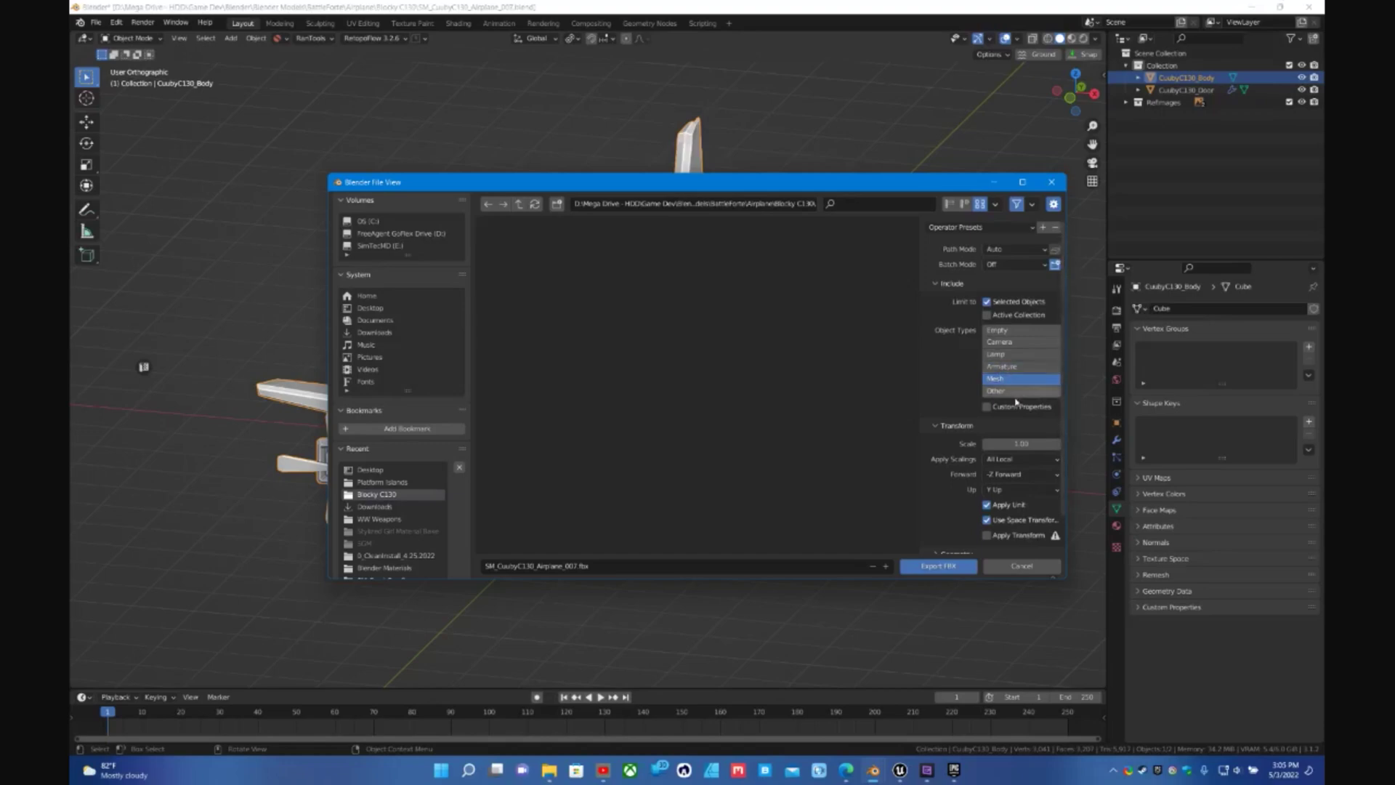
# - Set the FBX Geometry smoothing option to Edge
pyautogui.scroll(-2, 966, 407)
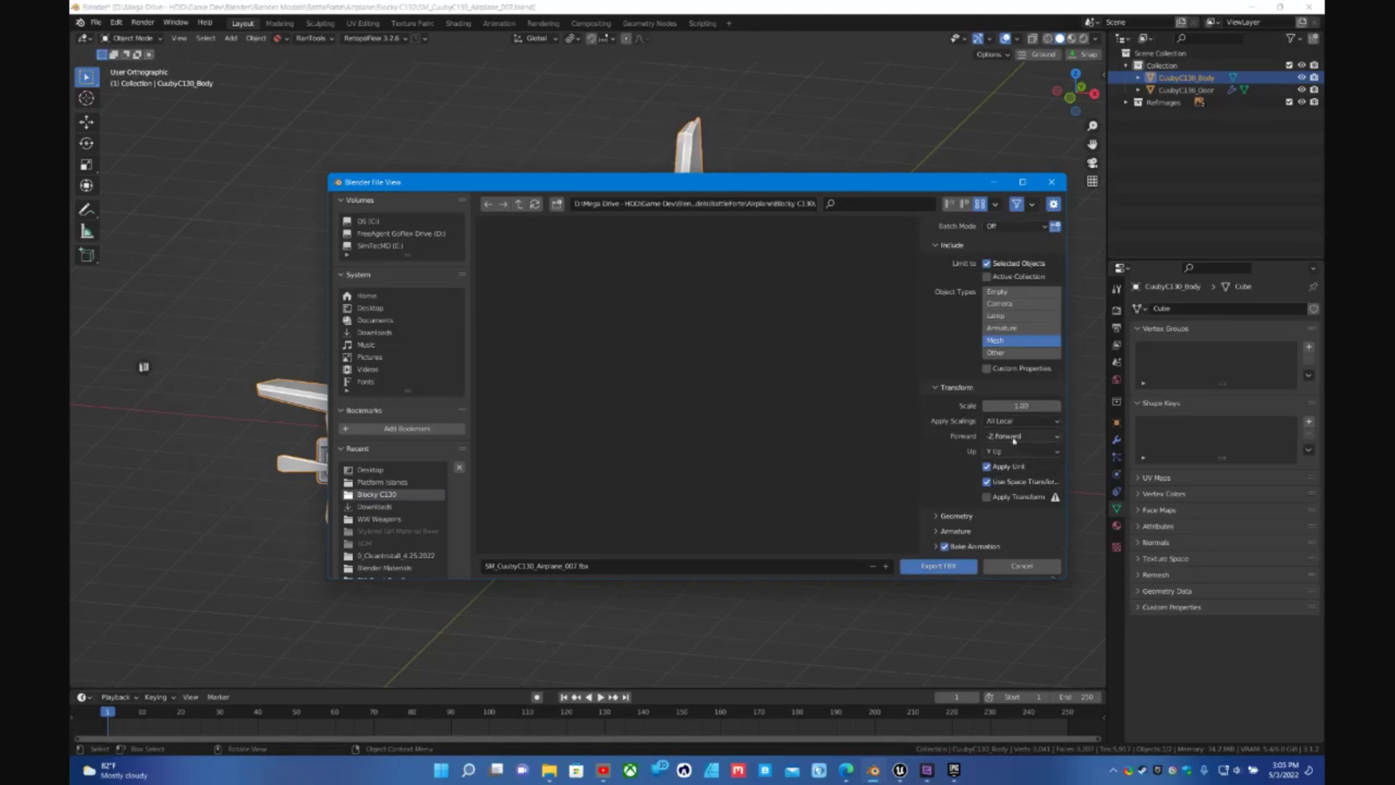
pyautogui.click(944, 517)
pyautogui.scroll(-3, 946, 501)
pyautogui.scroll(-1, 946, 501)
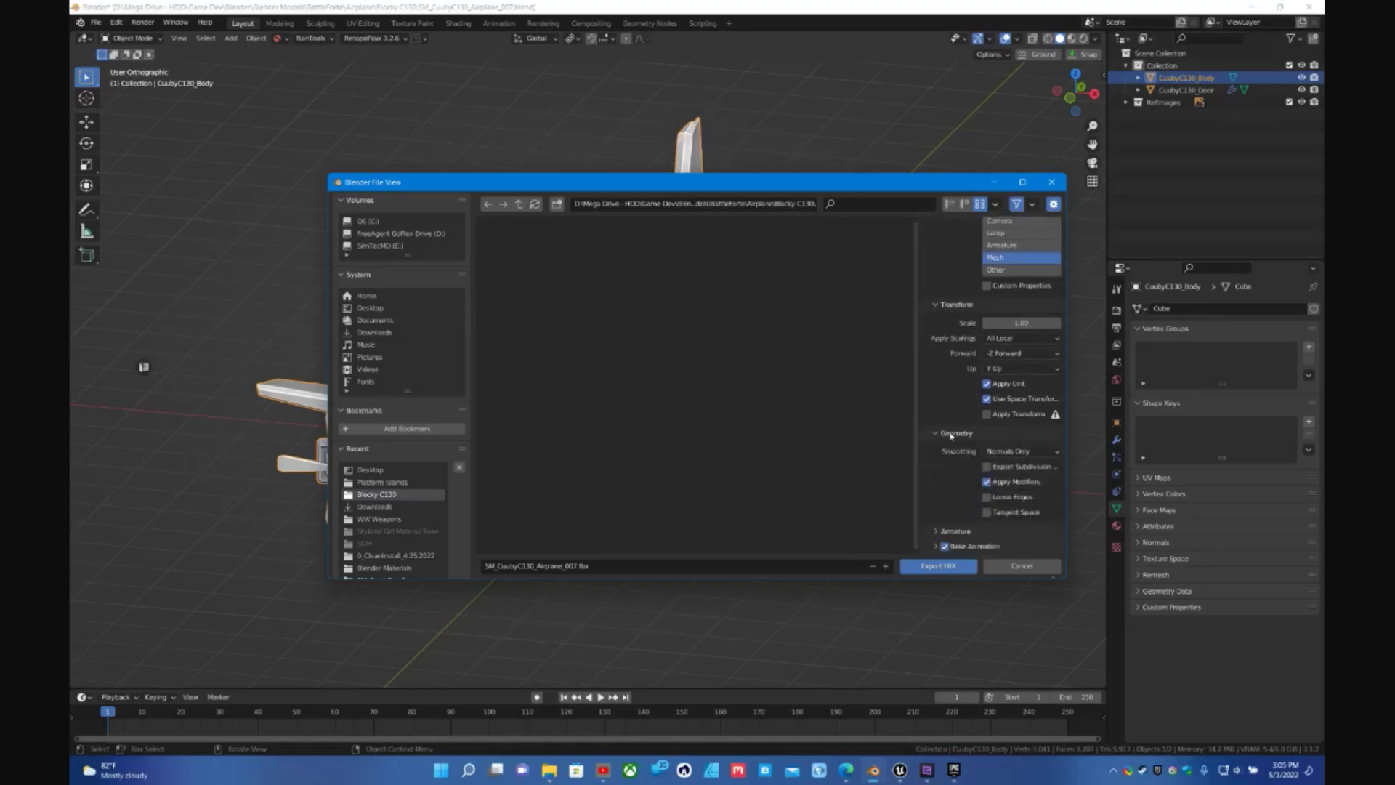
pyautogui.click(1017, 455)
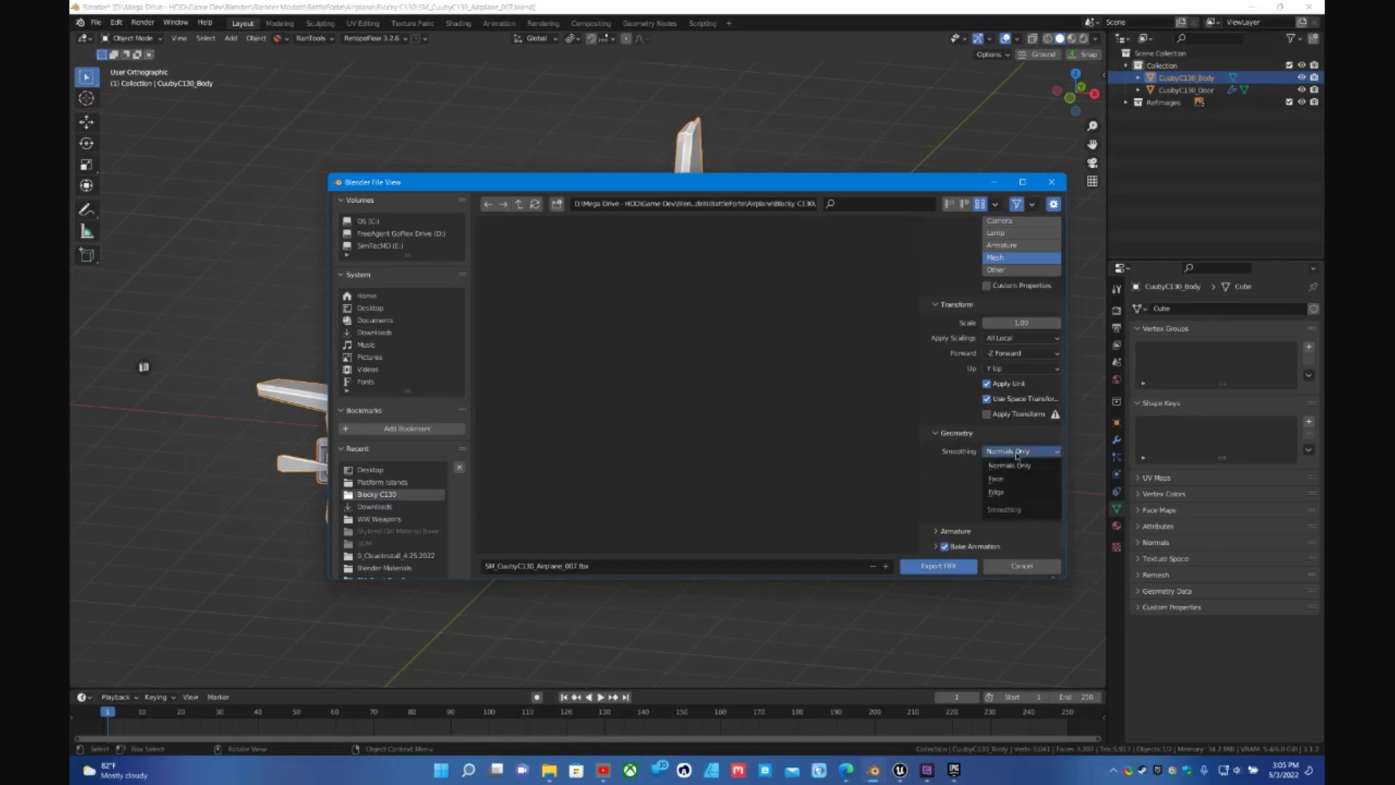
pyautogui.click(1006, 492)
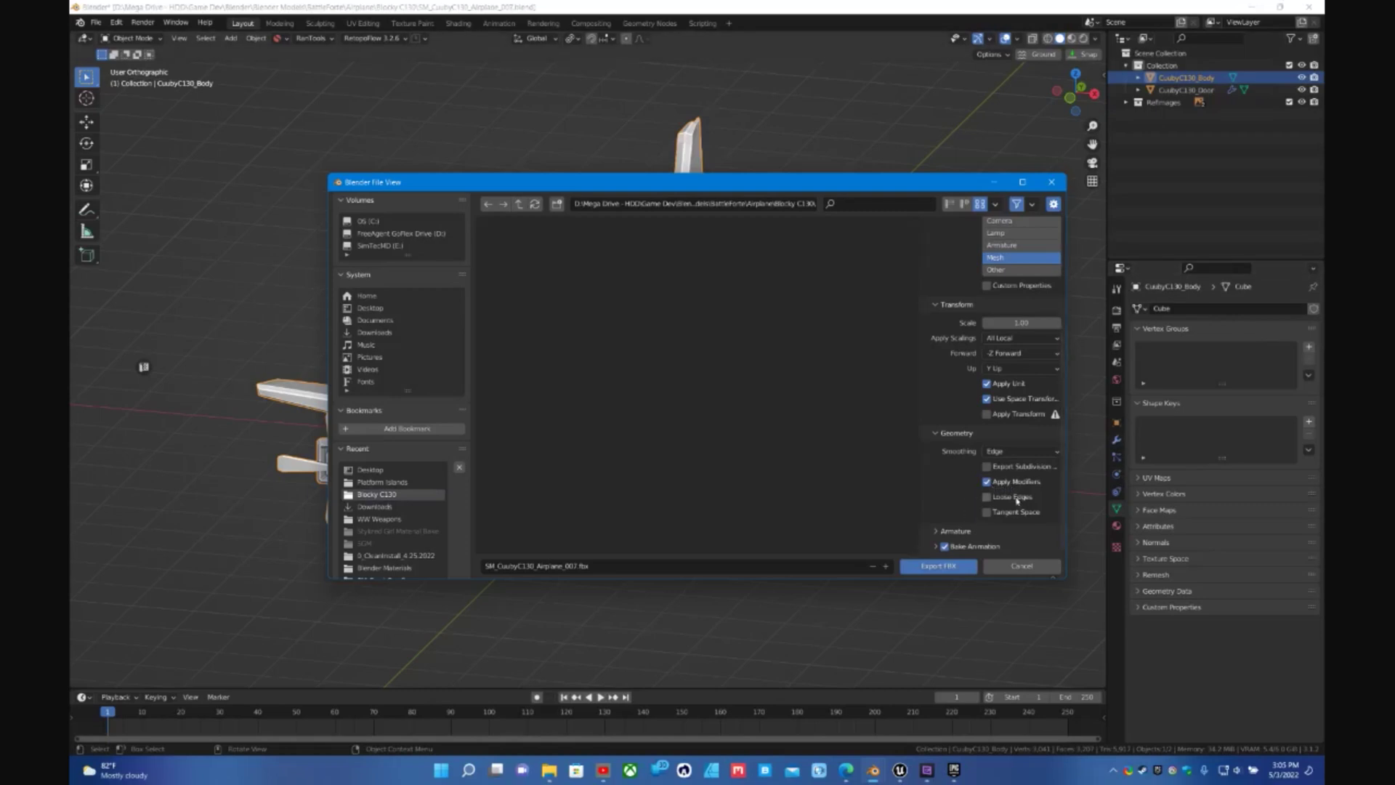
pyautogui.click(950, 531)
pyautogui.scroll(-2, 943, 525)
# - Turn off Add Leaf Bones and Bake Animation, and export the FBX to the Desktop
pyautogui.scroll(-1, 947, 501)
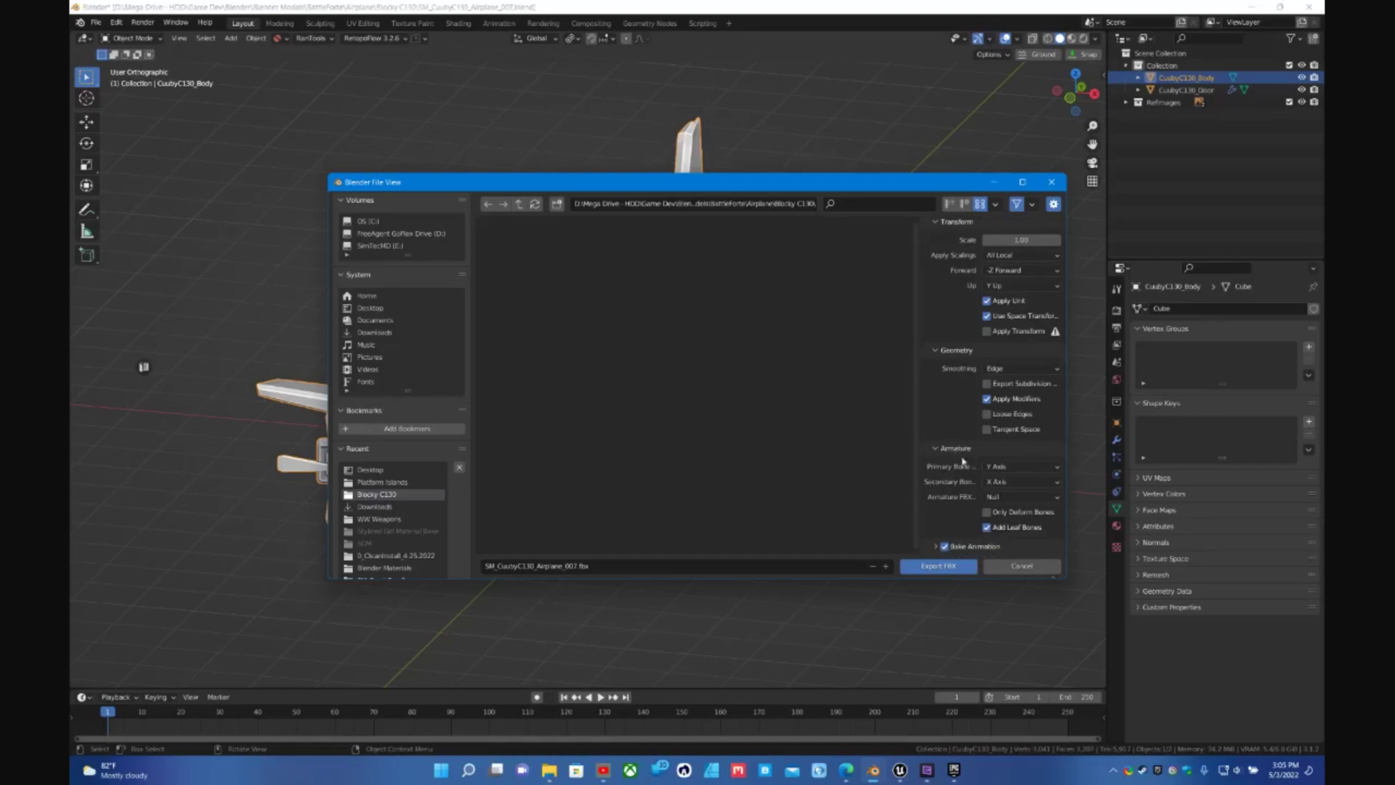
pyautogui.click(993, 496)
pyautogui.click(999, 529)
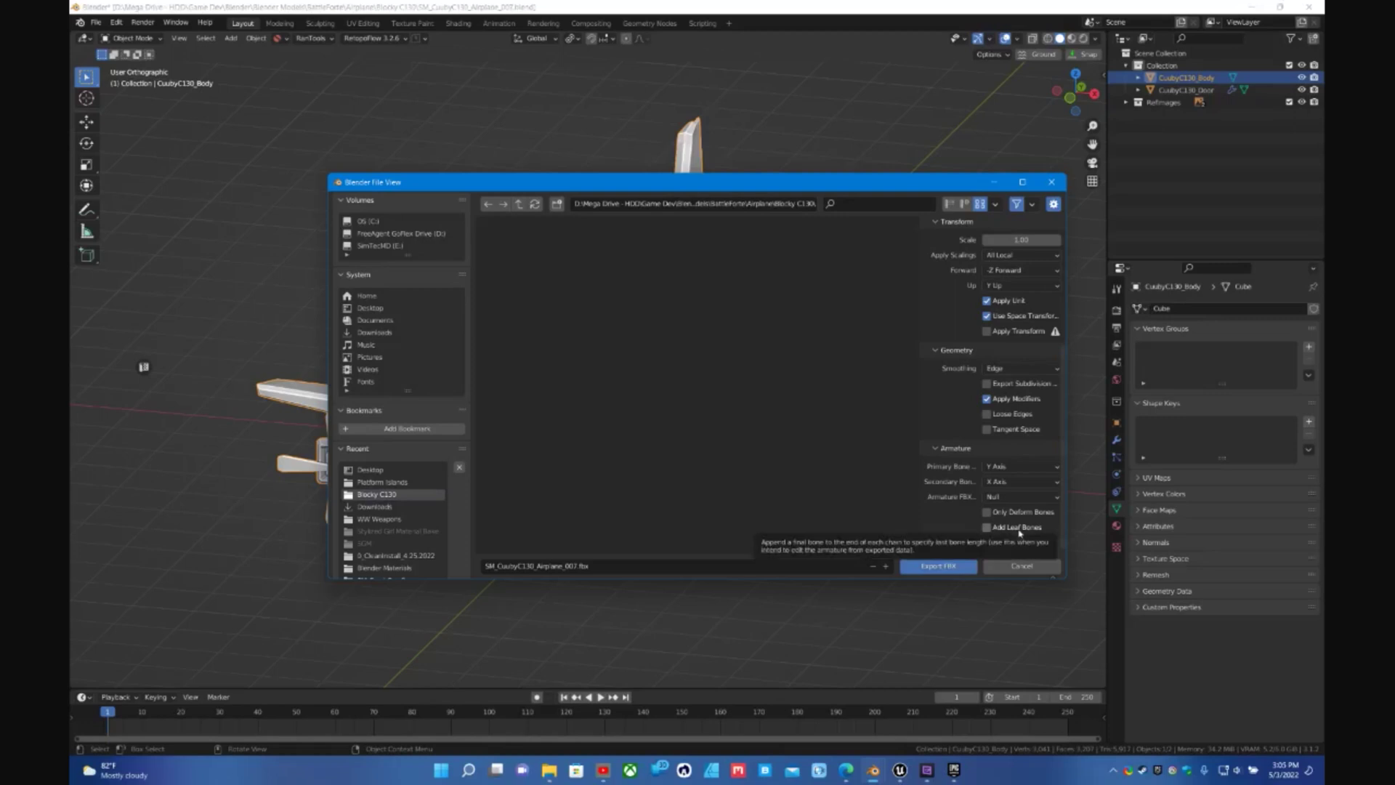
pyautogui.click(987, 528)
pyautogui.click(985, 546)
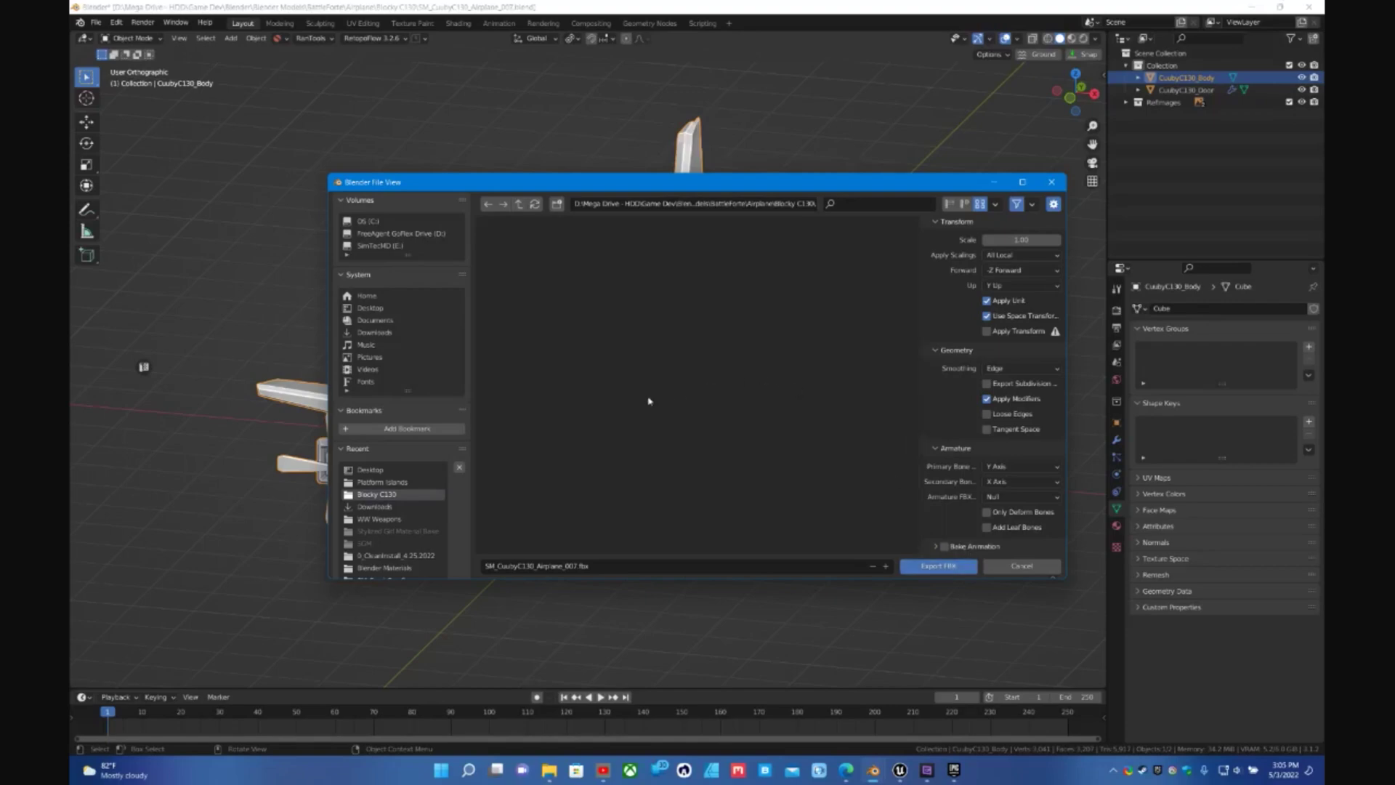
pyautogui.click(370, 308)
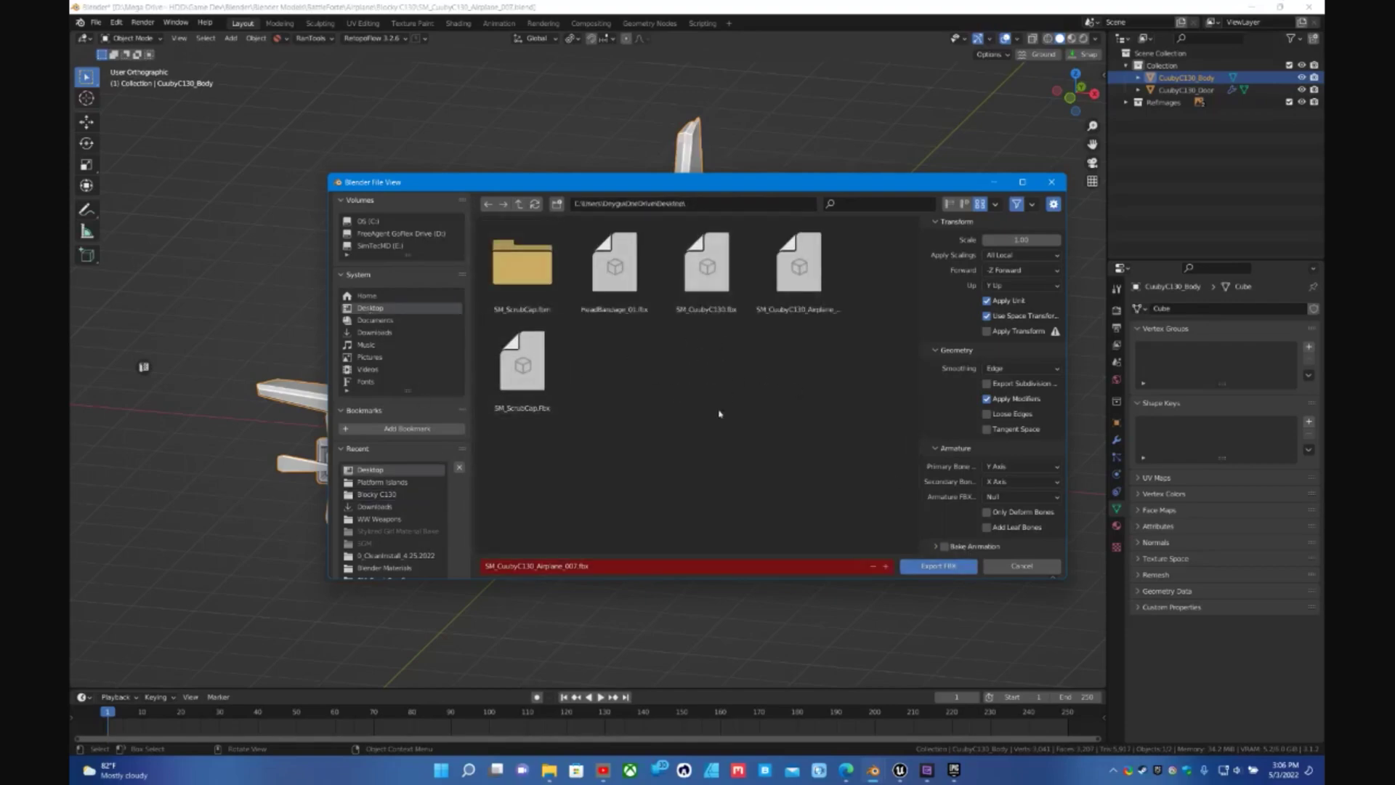
pyautogui.click(951, 572)
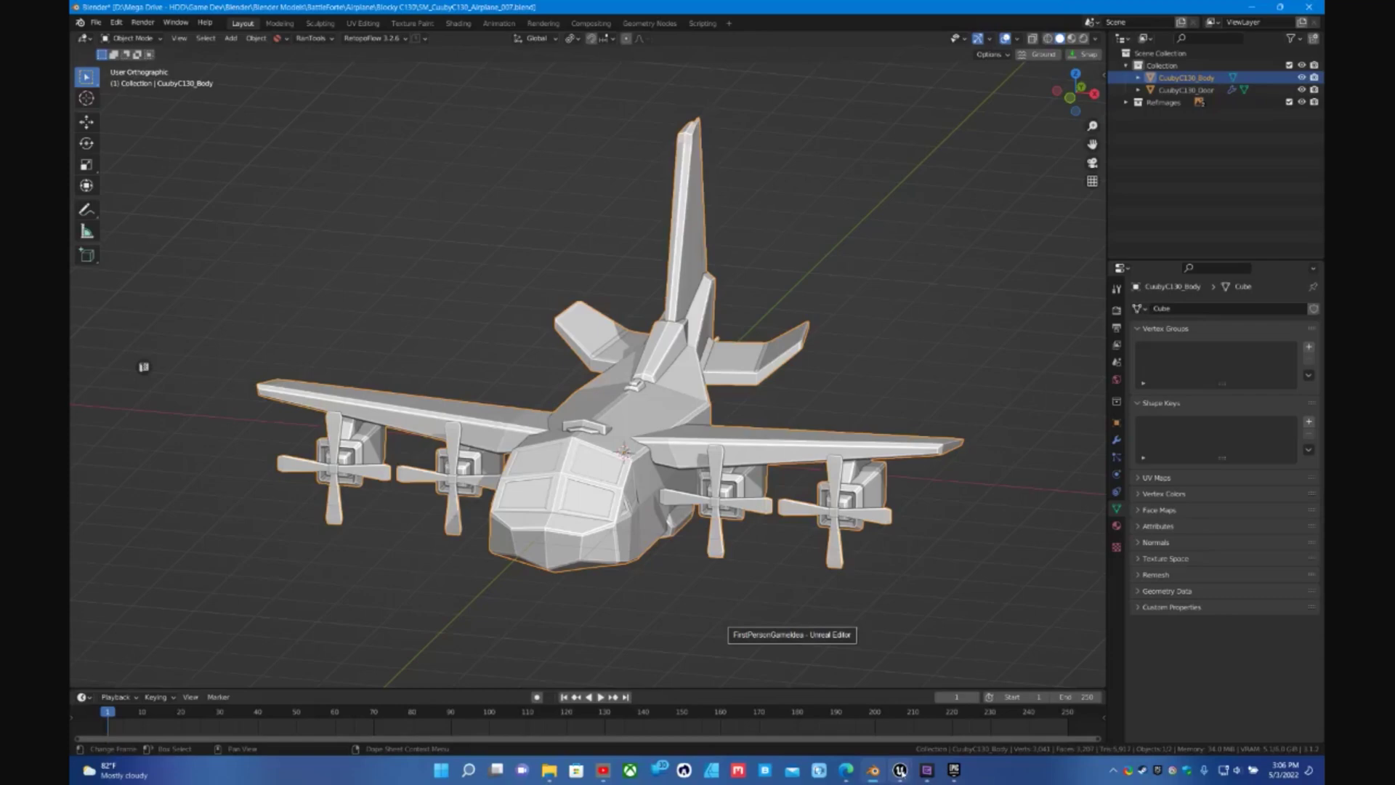
# - Select the Material, Body and Door assets, start deleting them, then cancel the delete
pyautogui.moveTo(900, 770)
pyautogui.click(901, 701)
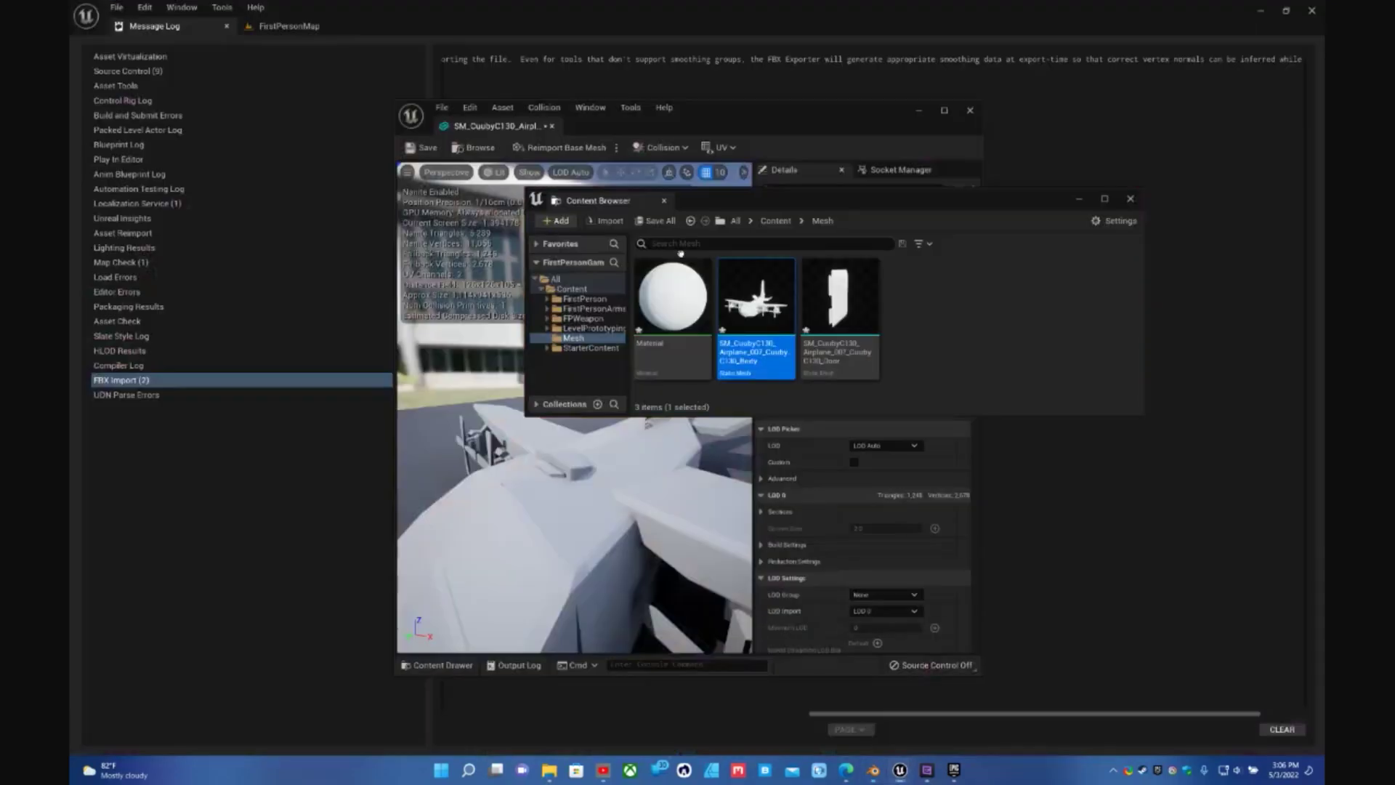
pyautogui.keyDown('ctrl'); pyautogui.click(672, 297); pyautogui.keyUp('ctrl')
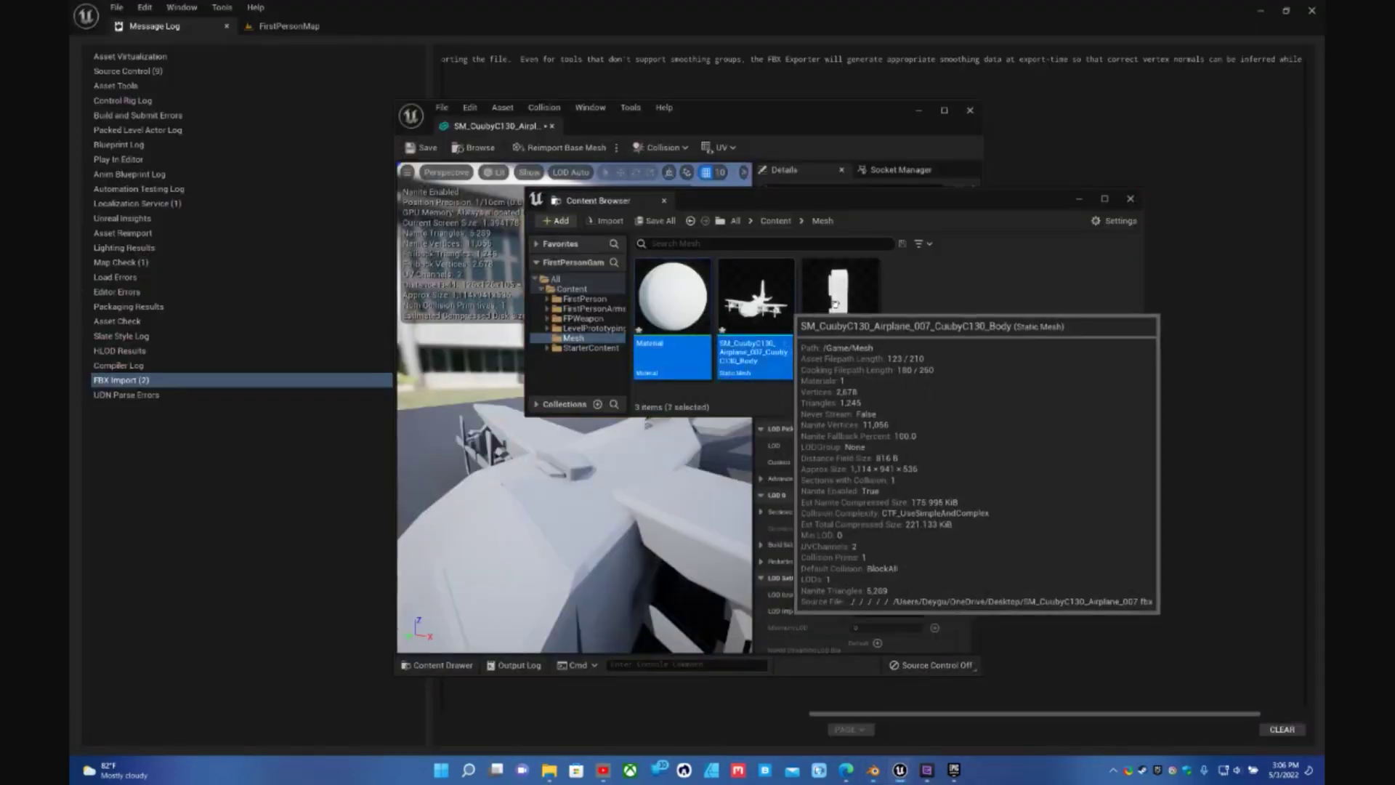
pyautogui.keyDown('ctrl'); pyautogui.click(835, 304); pyautogui.keyUp('ctrl')
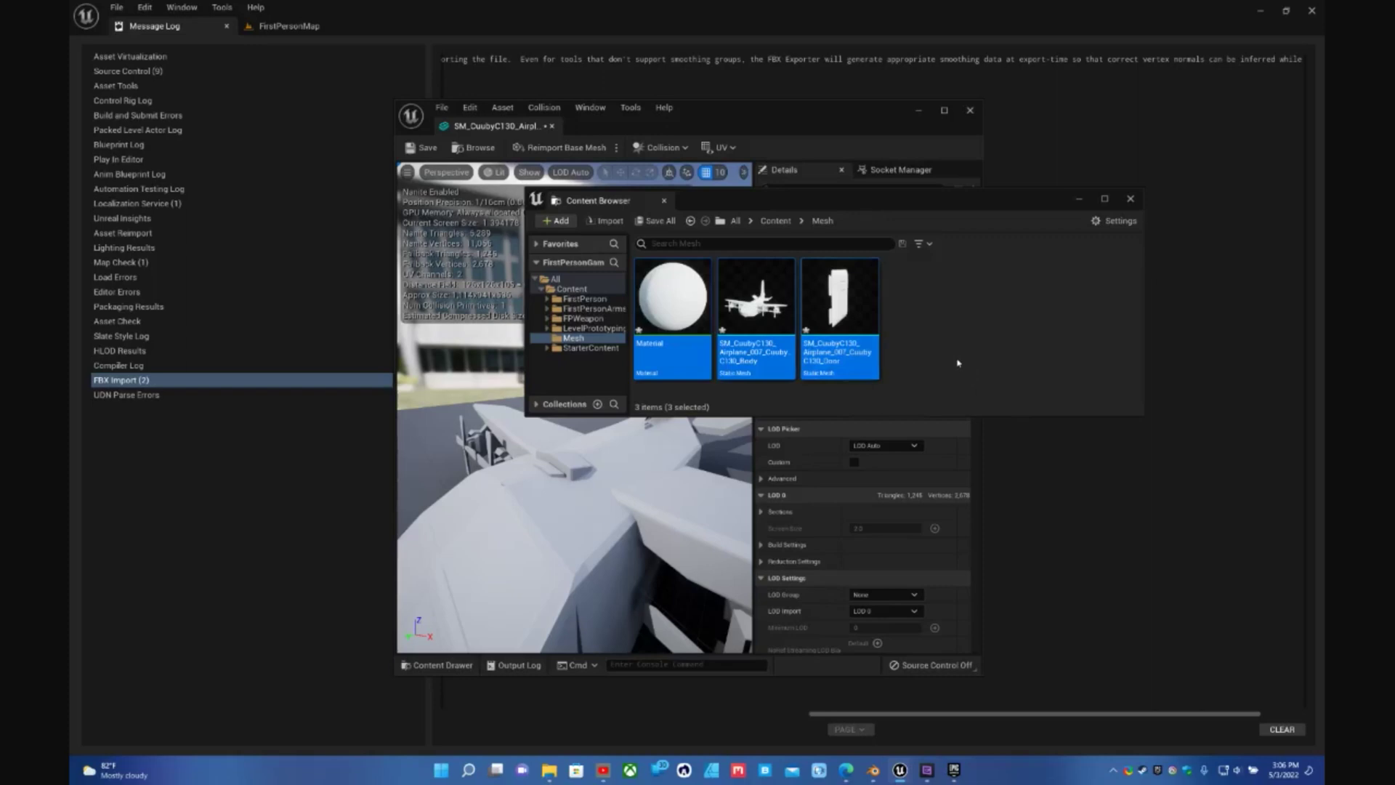
pyautogui.press('Delete')
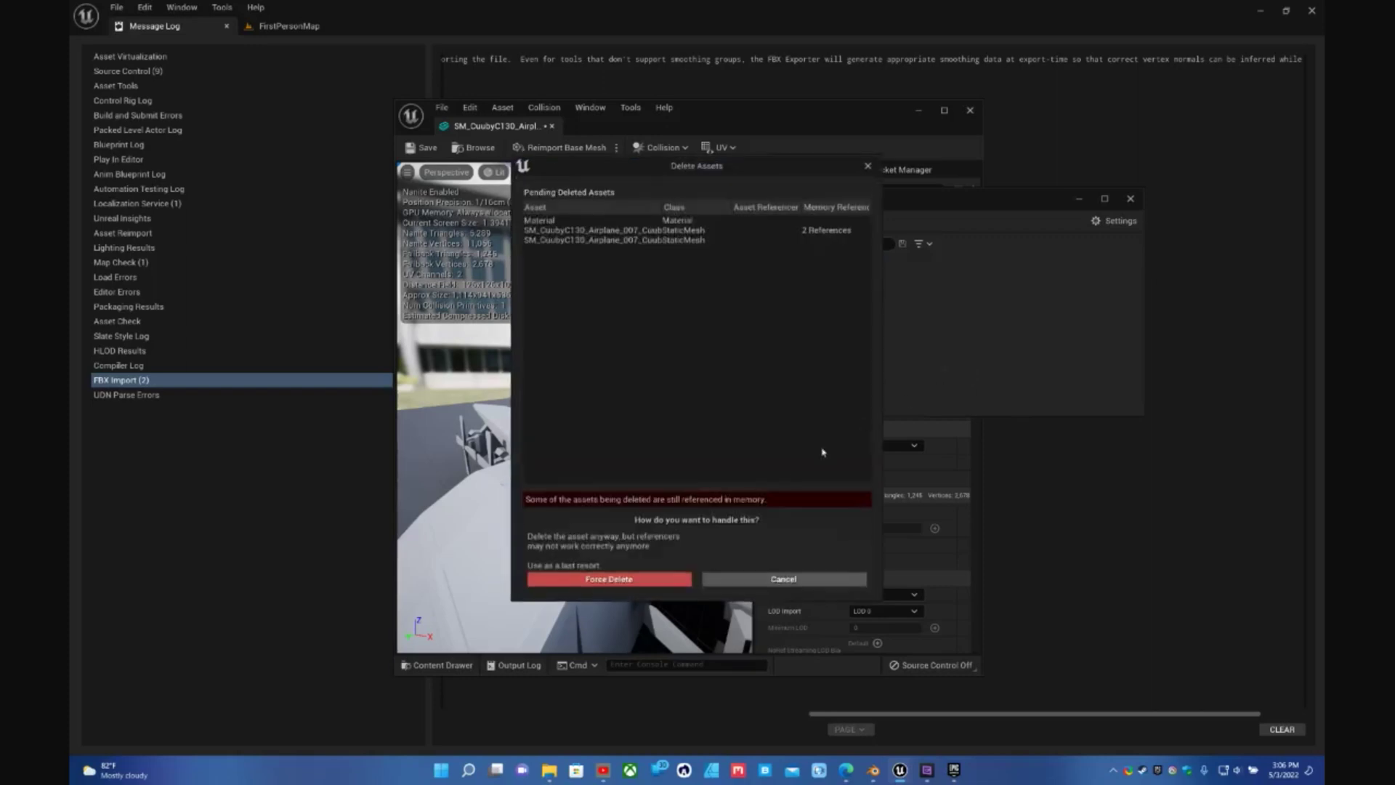
pyautogui.click(783, 579)
# - Close the floating asset window and airplane mesh editor, returning to FirstPersonMap
pyautogui.click(1131, 199)
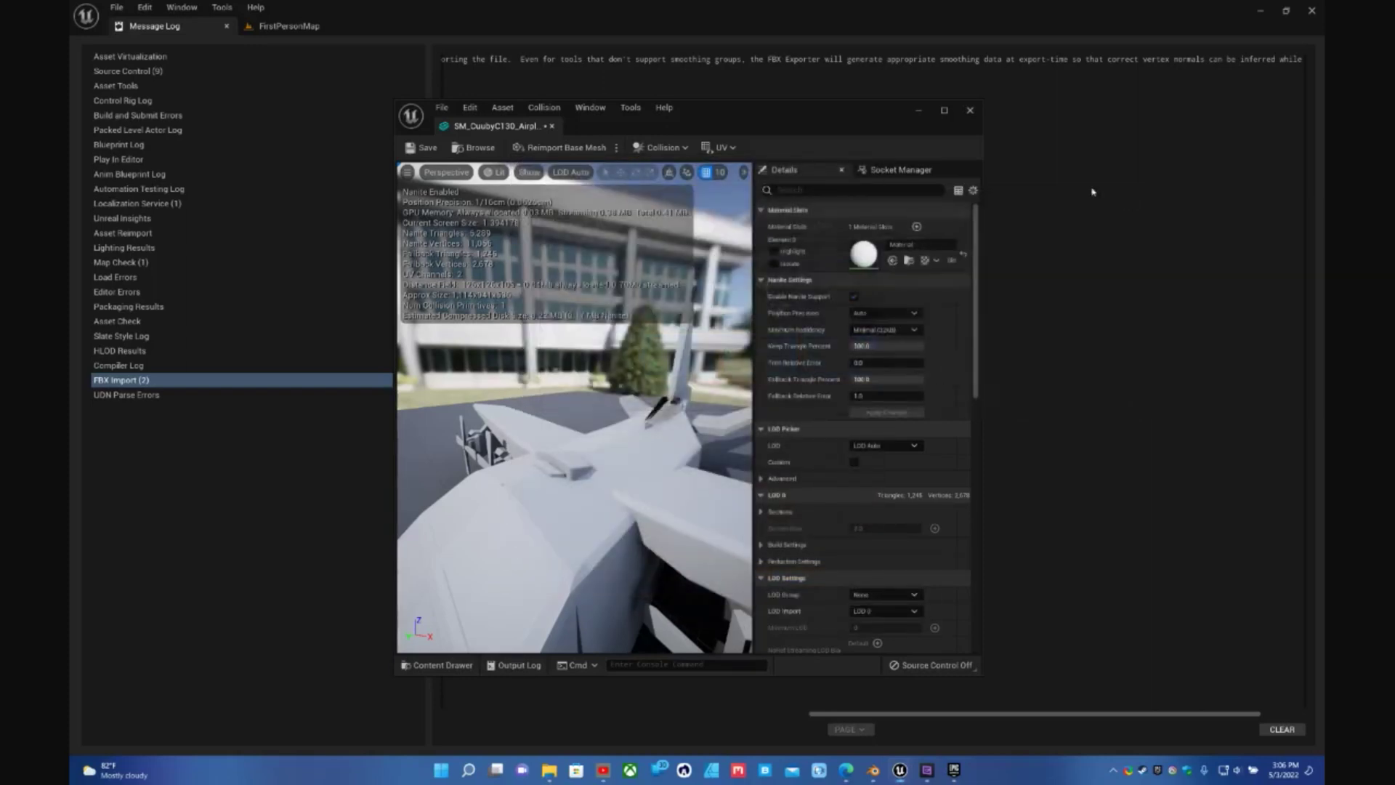
pyautogui.click(969, 111)
pyautogui.click(289, 25)
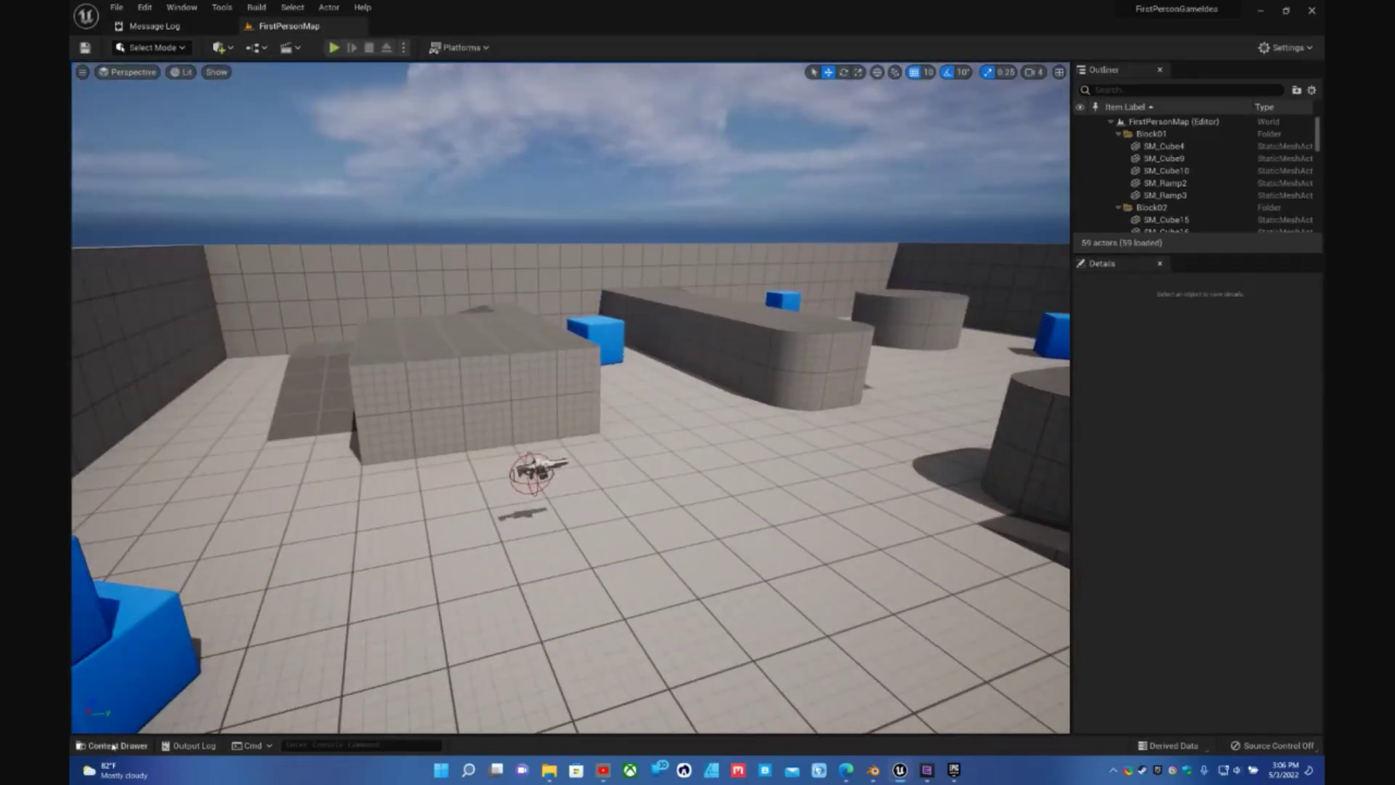
# - Delete the Material, Body and Door assets from the Mesh folder, confirming the deletion
pyautogui.click(114, 745)
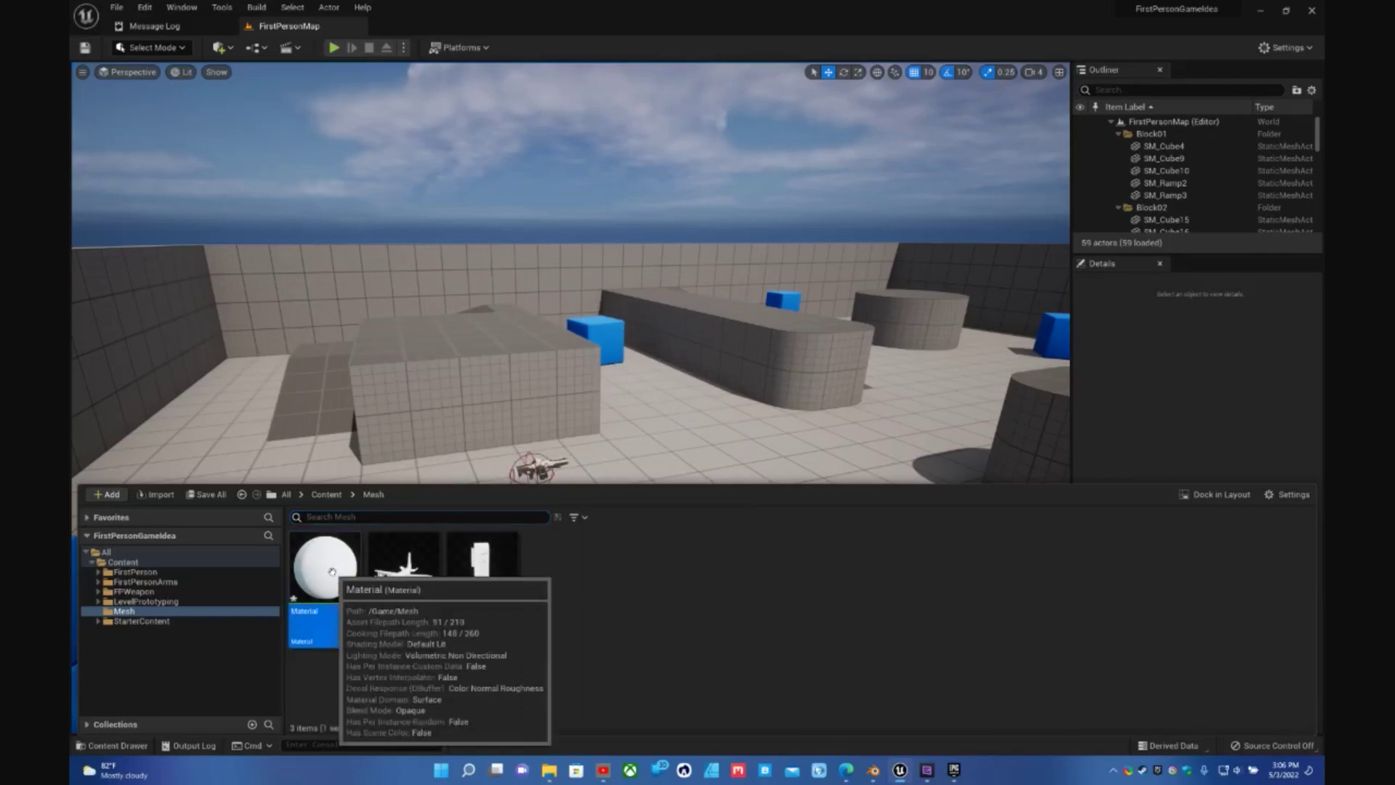
pyautogui.click(327, 570)
pyautogui.keyDown('shift'); pyautogui.click(494, 589); pyautogui.keyUp('shift')
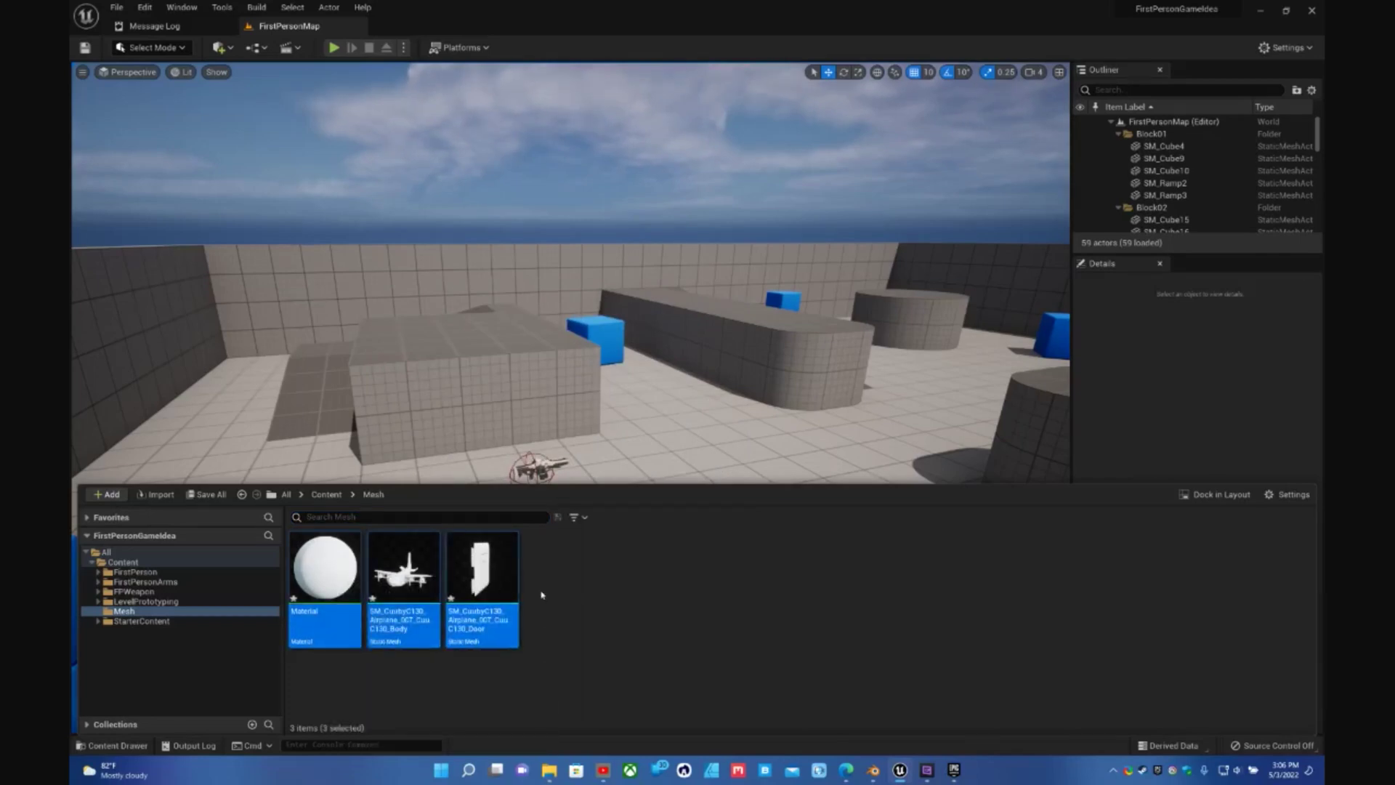
pyautogui.press('Delete')
pyautogui.click(589, 578)
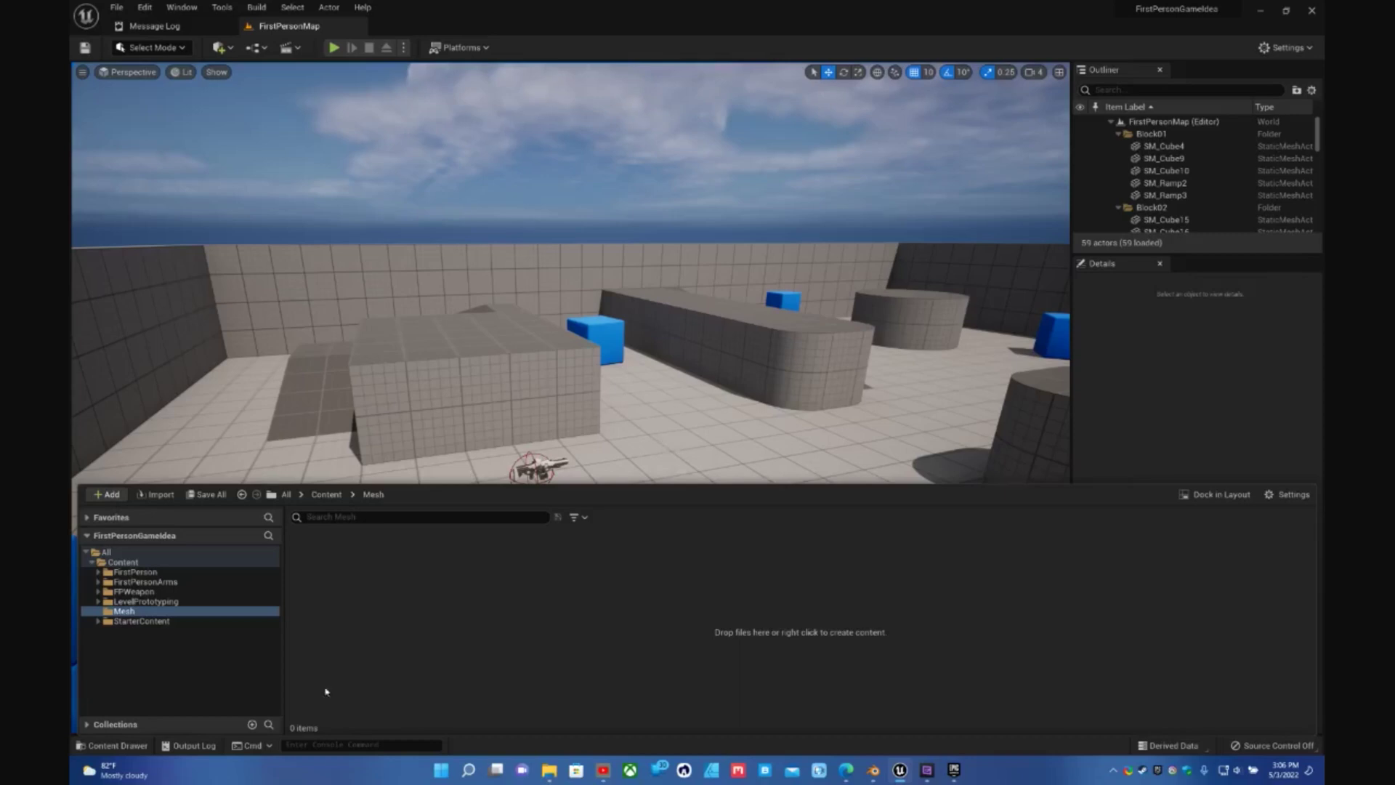
# - Check the level and the now empty Mesh folder, then open File Explorer on the Desktop
pyautogui.hotkey('ctrl', 'space')
pyautogui.moveTo(622, 493); pyautogui.dragTo(622, 493, button='right')
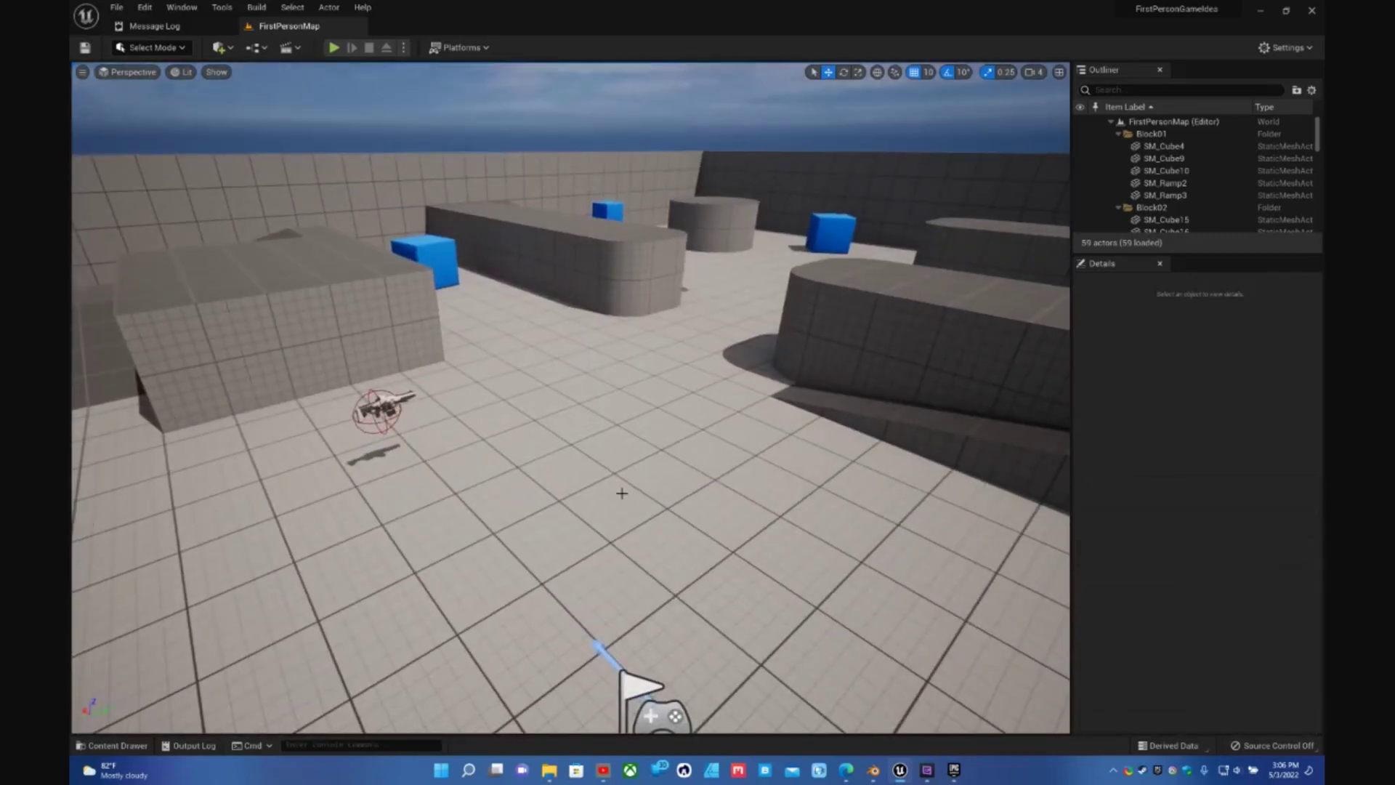
pyautogui.hotkey('ctrl', 'space')
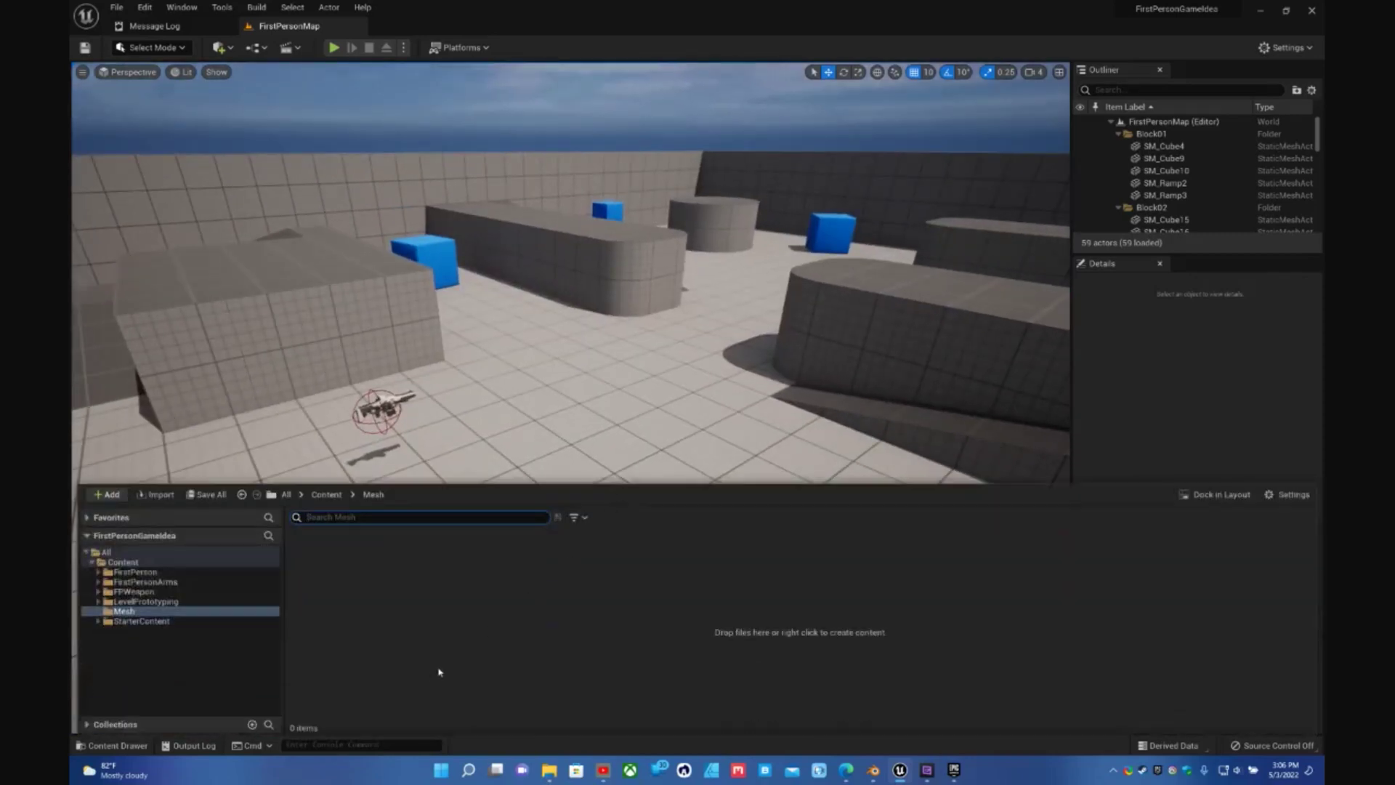
pyautogui.click(549, 773)
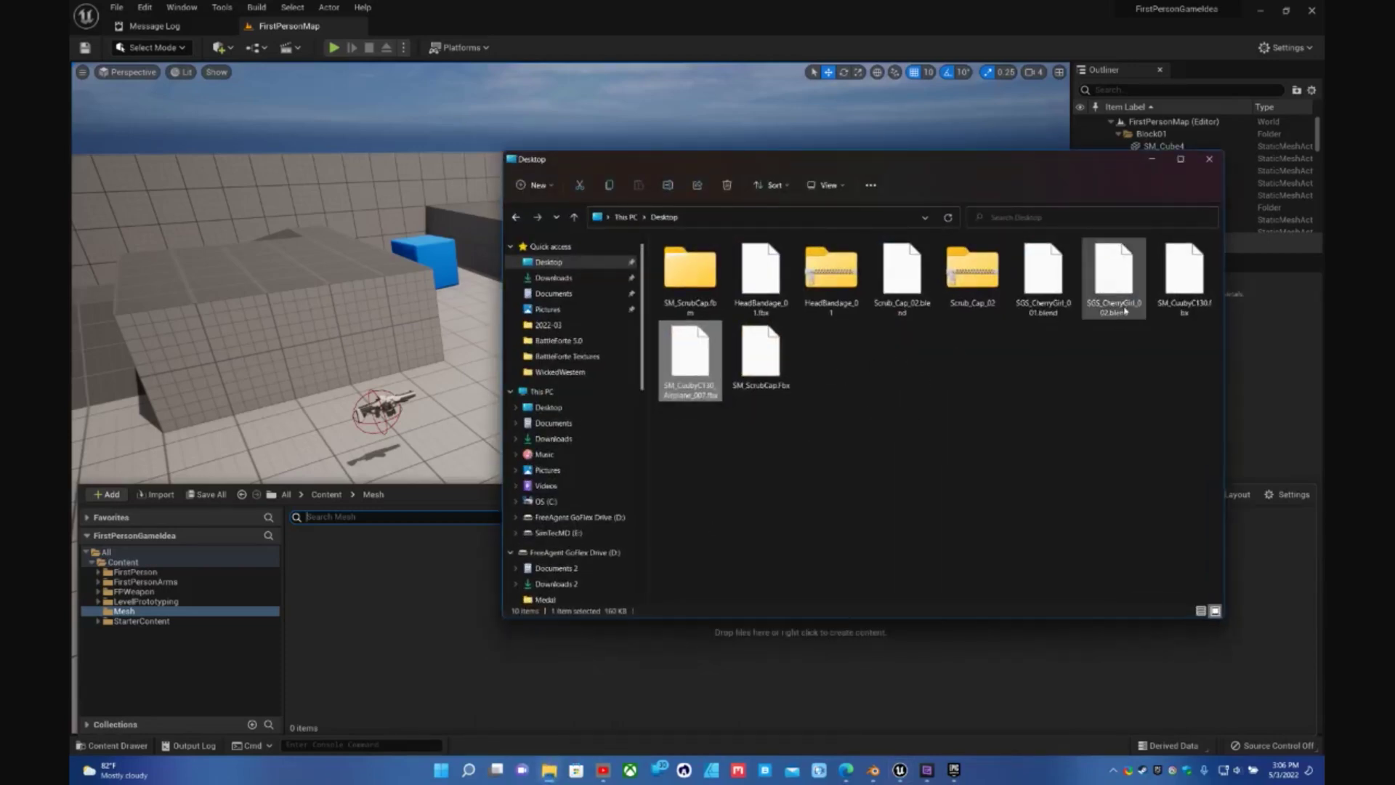
# - Drag SM_CuubyC130.fbx into the Mesh folder, import it, and view the FBX import Message Log
pyautogui.click(1193, 302)
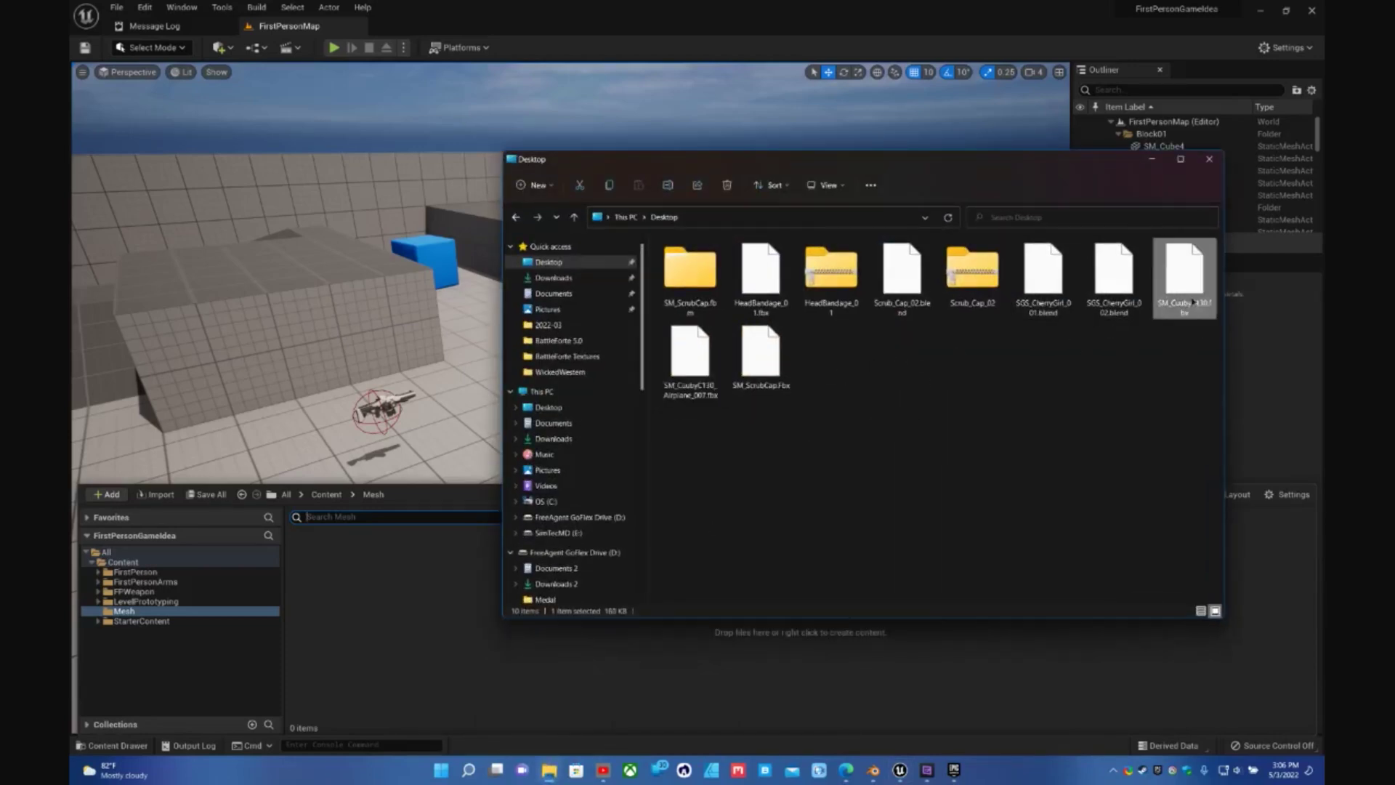
pyautogui.moveTo(1195, 285); pyautogui.dragTo(384, 647)
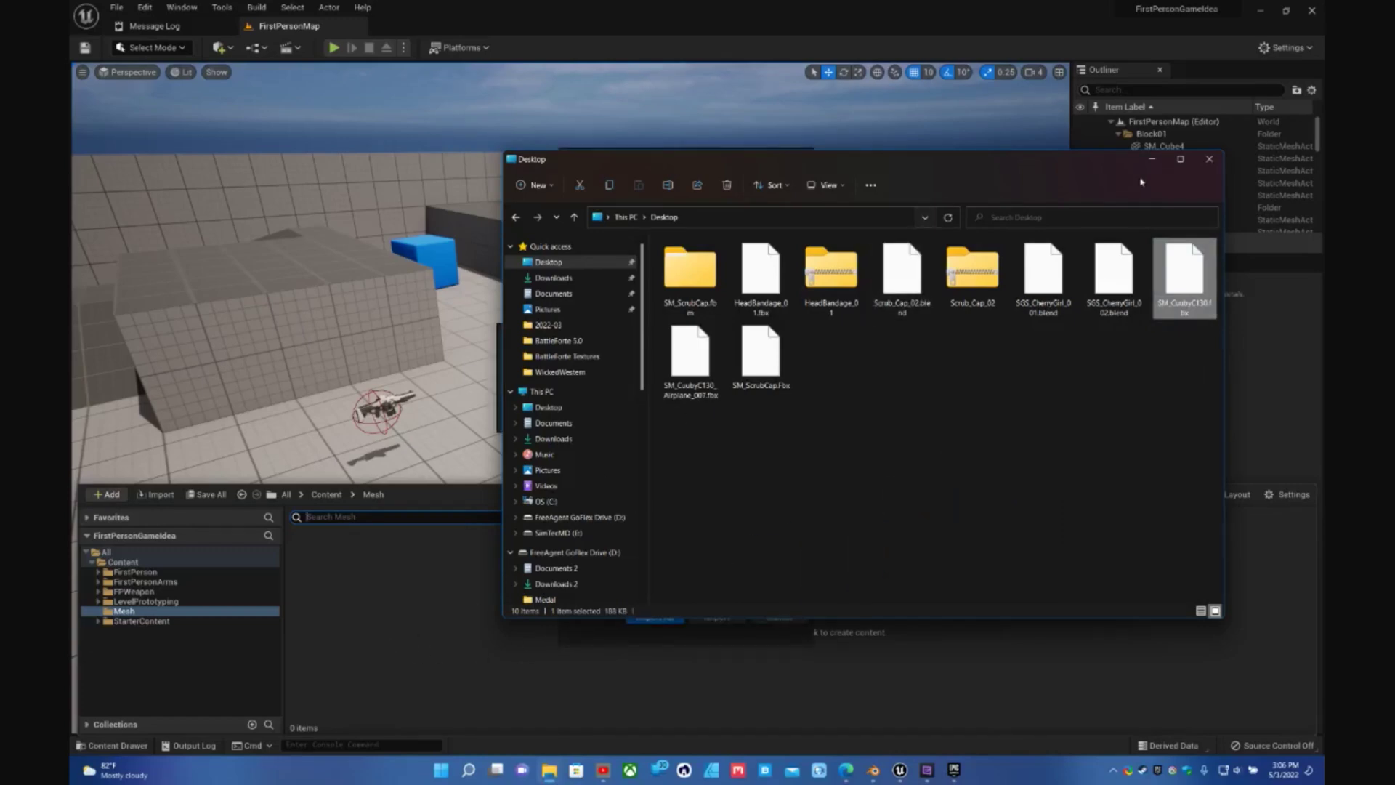
pyautogui.click(1155, 161)
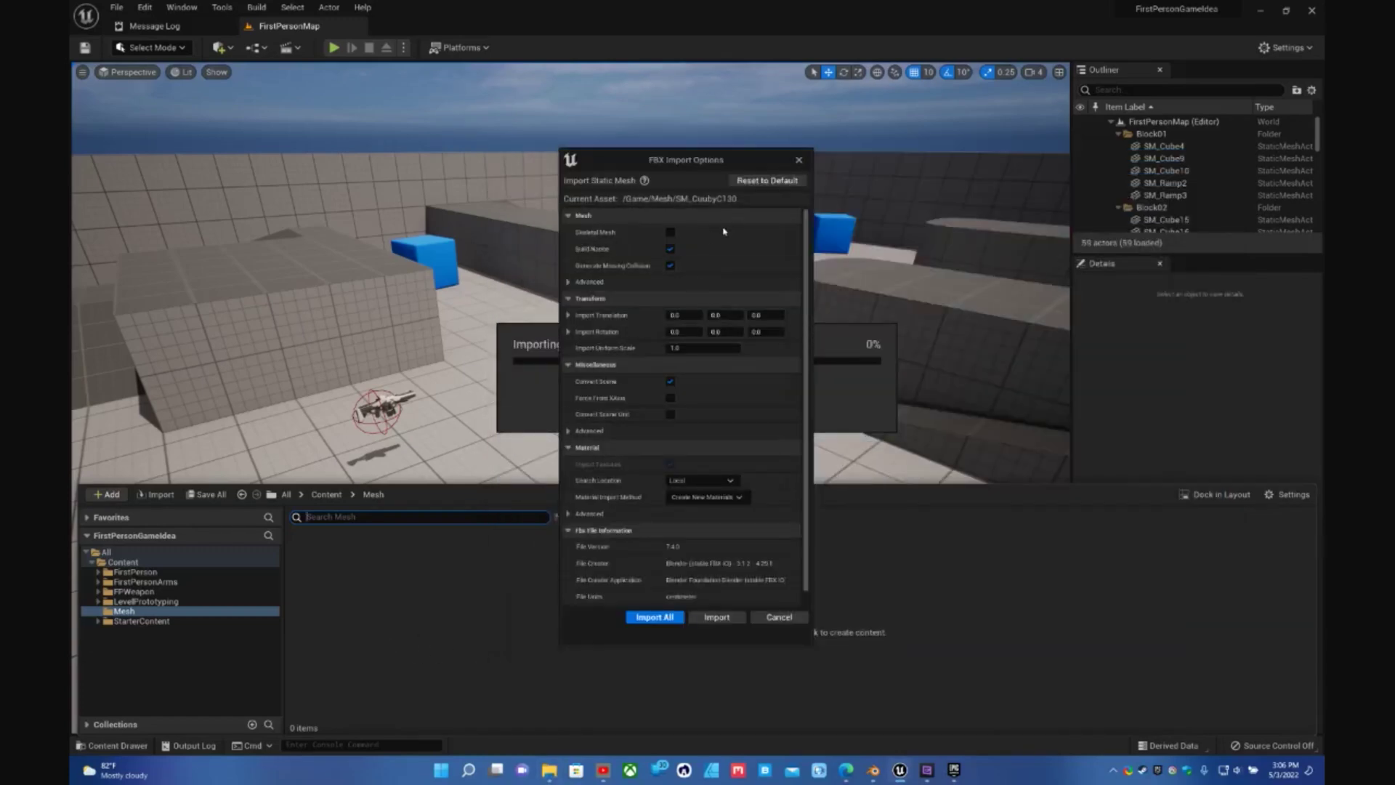
pyautogui.click(718, 618)
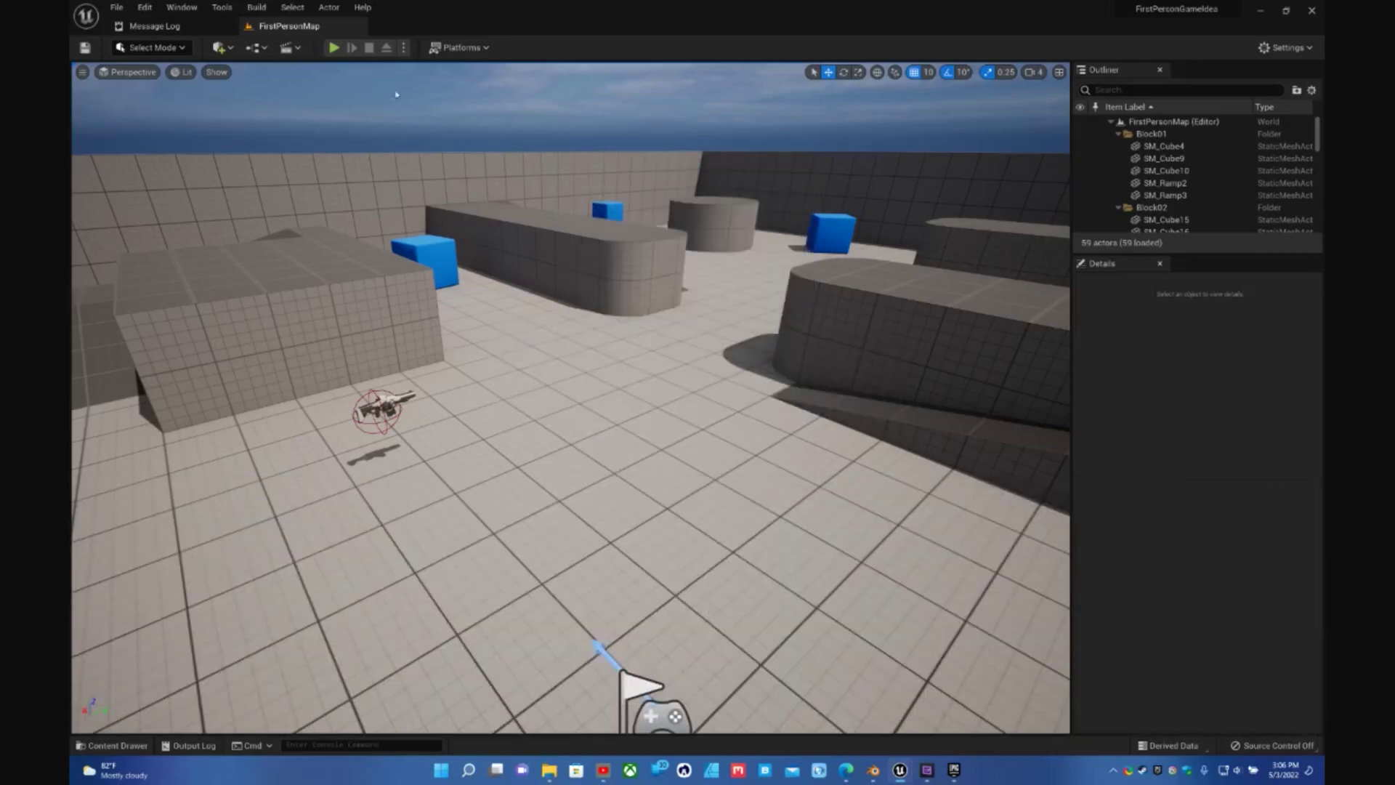
pyautogui.click(169, 30)
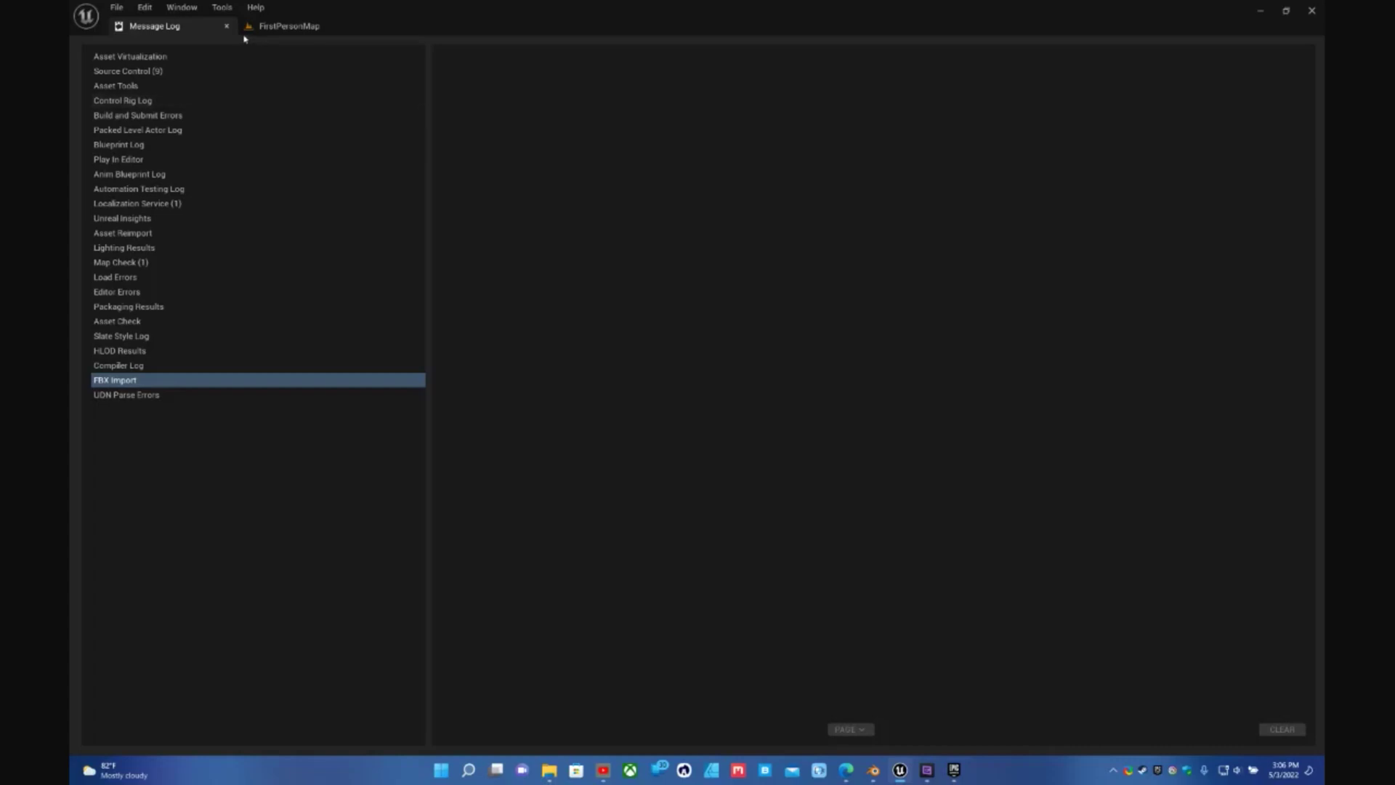
# - Return to FirstPersonMap, look across the level, and show the re-imported Material, Body and Door assets
pyautogui.click(286, 25)
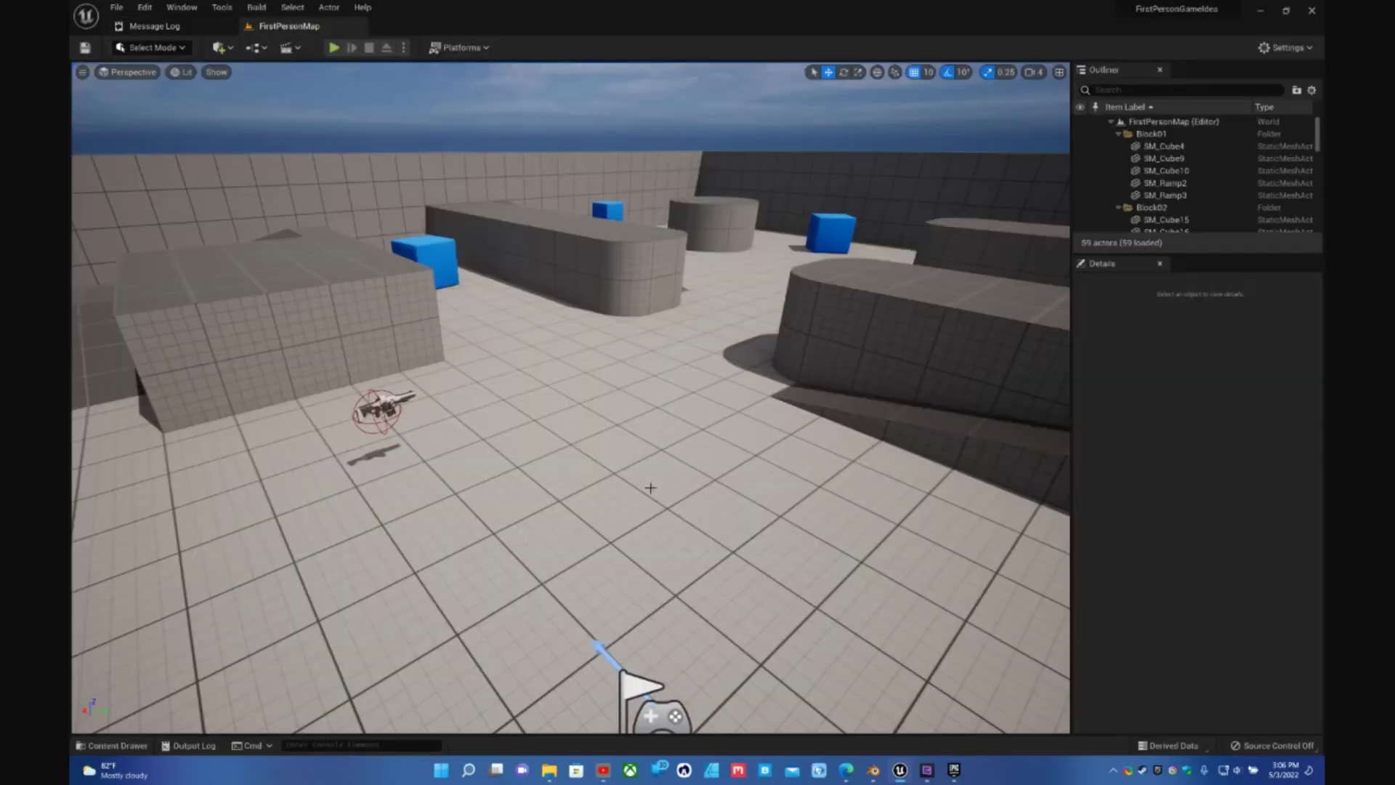
pyautogui.moveTo(570, 400); pyautogui.dragTo(498, 399, button='right')
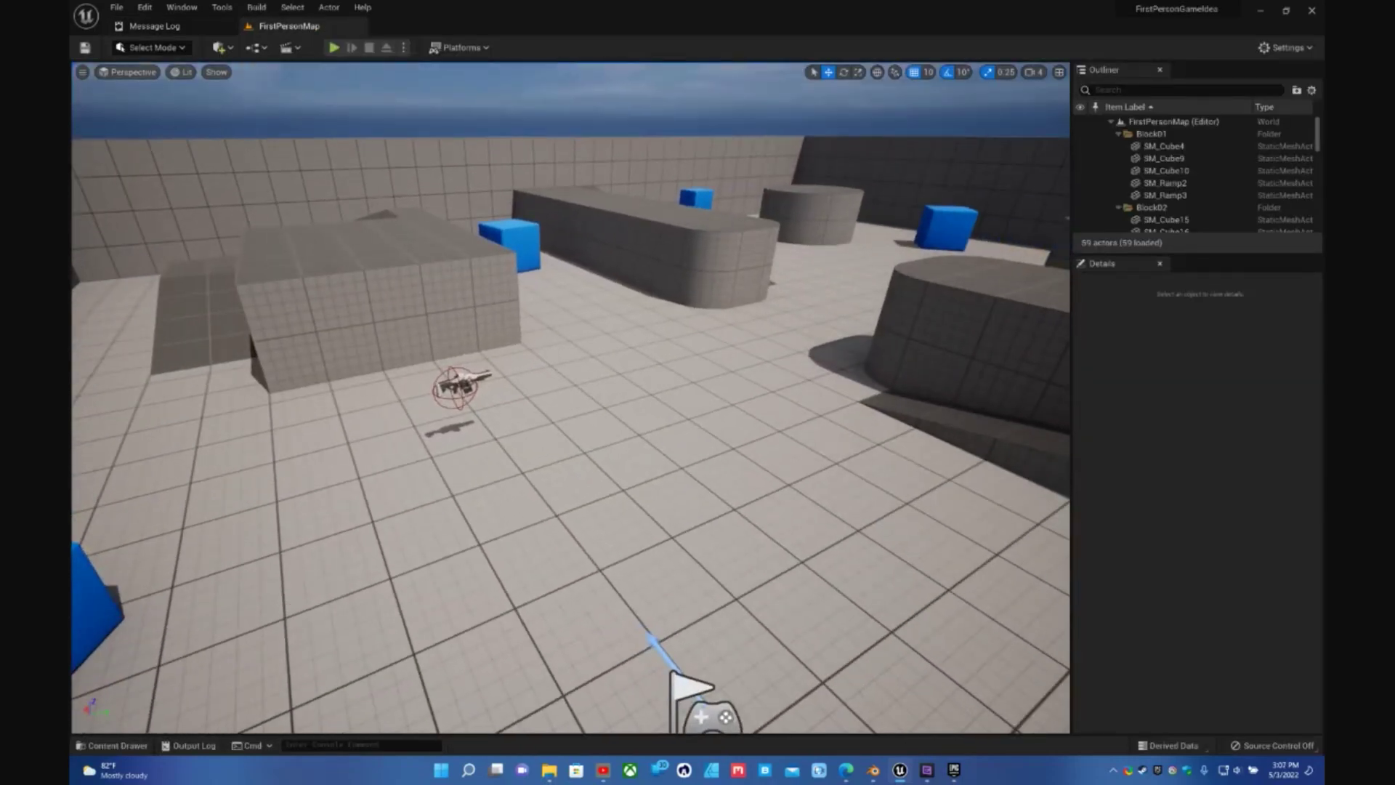
pyautogui.moveTo(663, 504)
pyautogui.mouseDown(button='right')
pyautogui.moveTo(632, 475)
pyautogui.moveTo(663, 504)
pyautogui.mouseUp(button='right')
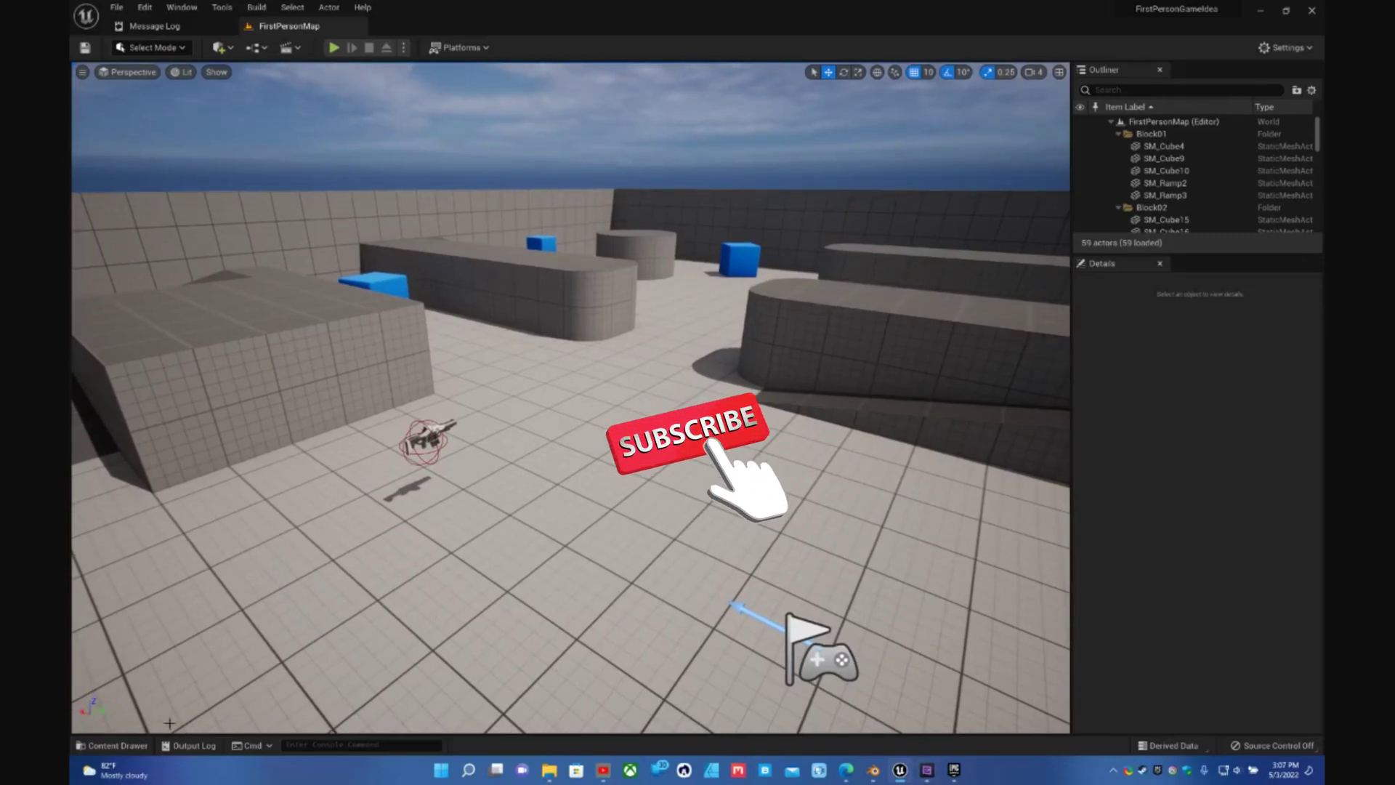
pyautogui.click(114, 745)
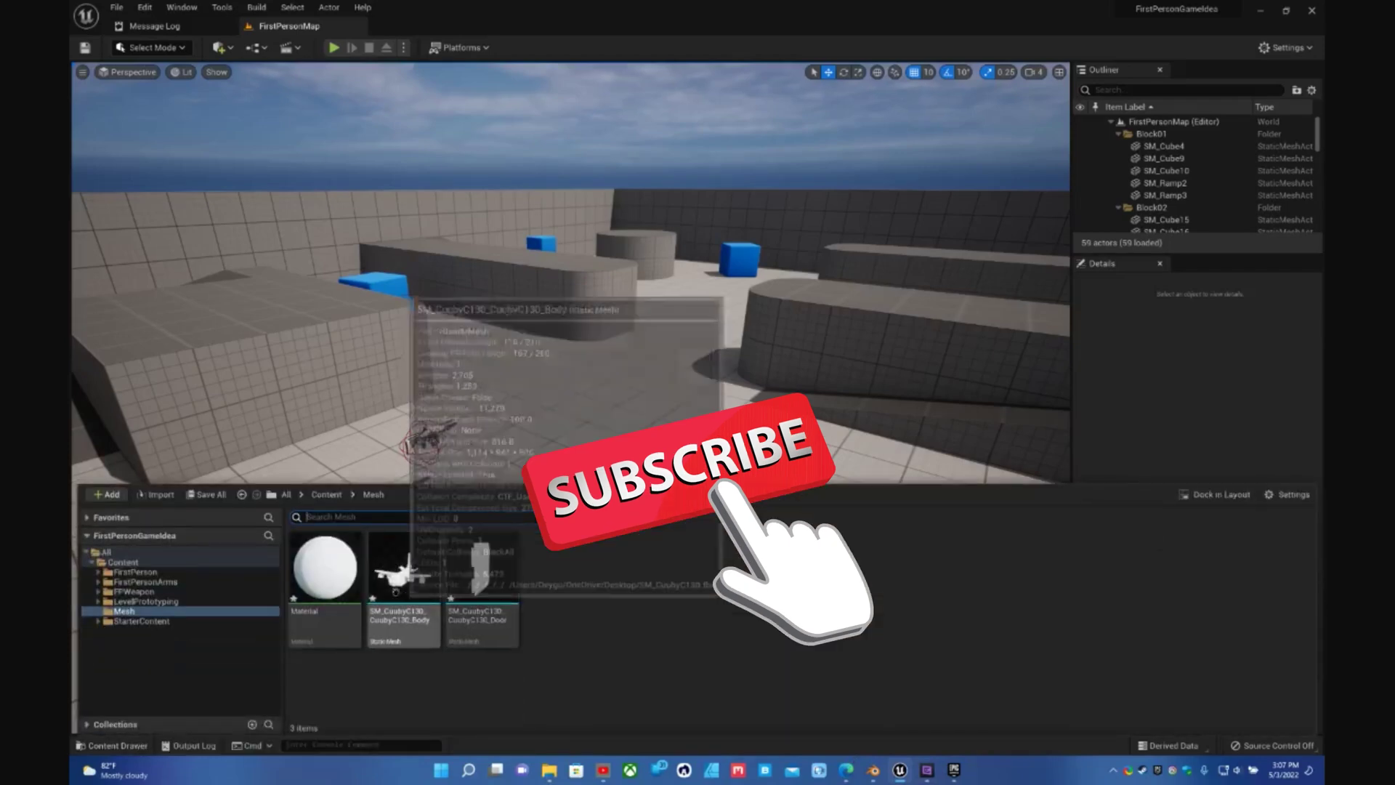
# - Drag SM_CuubyC130_CuubyC130_Body into the level, view it from the front-left, and switch to scaling
pyautogui.moveTo(403, 574); pyautogui.dragTo(664, 260)
pyautogui.moveTo(664, 260); pyautogui.dragTo(884, 407, button='right')
pyautogui.press('r')
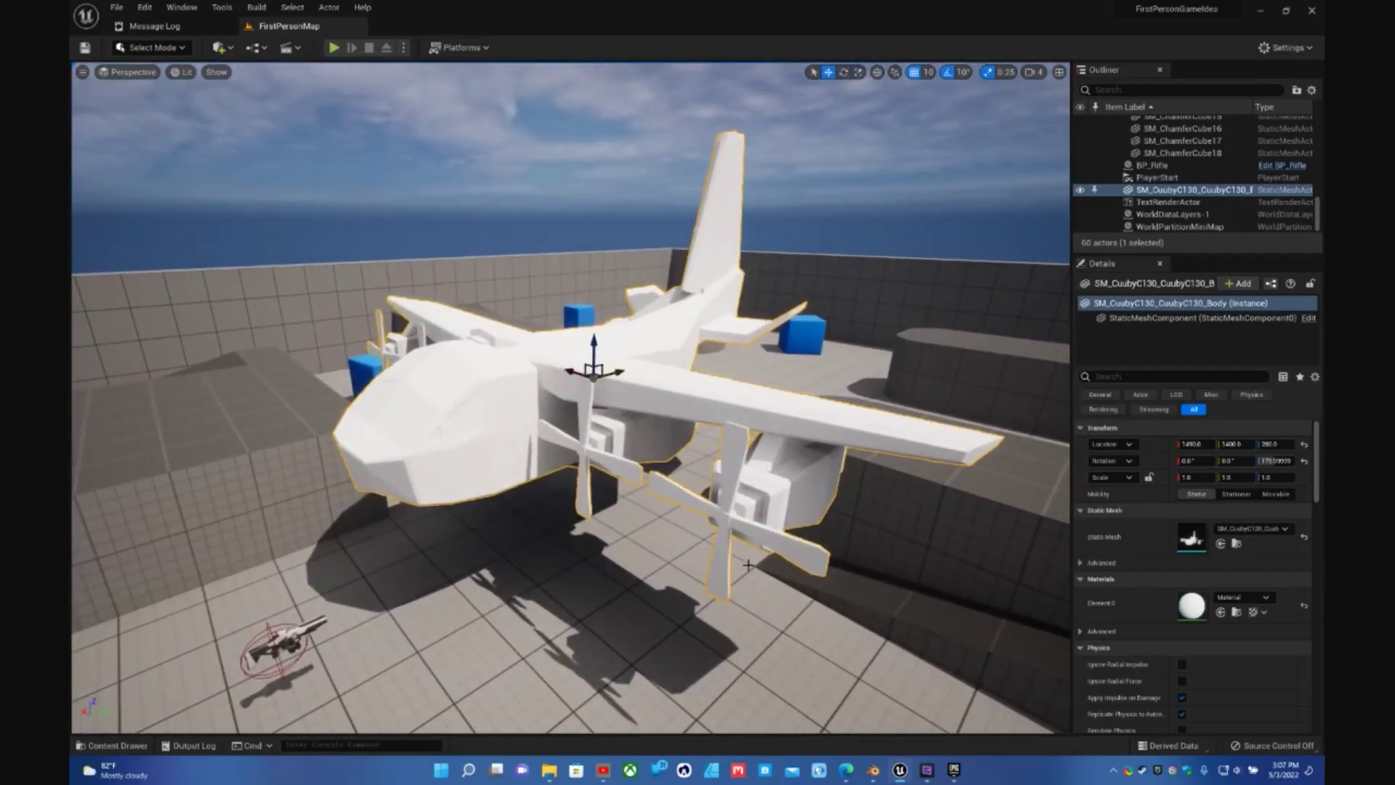